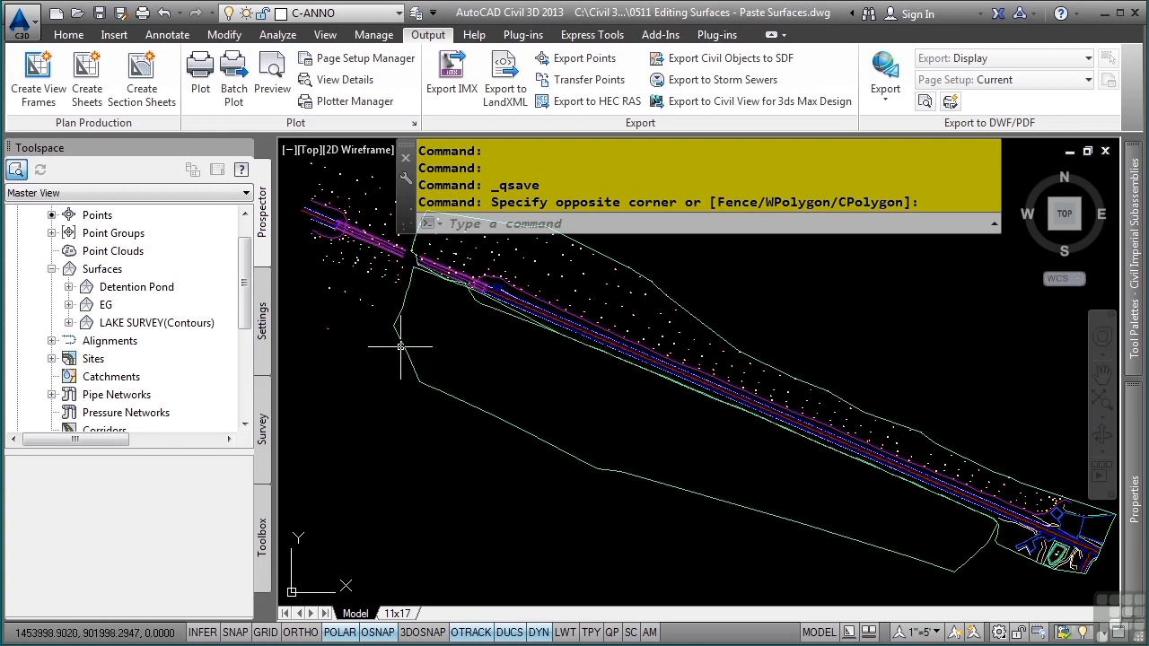
# Preview the Detention Pond, EG and LAKE SURVEY(Contours) surfaces one by one, and list the surfaces collection.
pyautogui.click(117, 287)
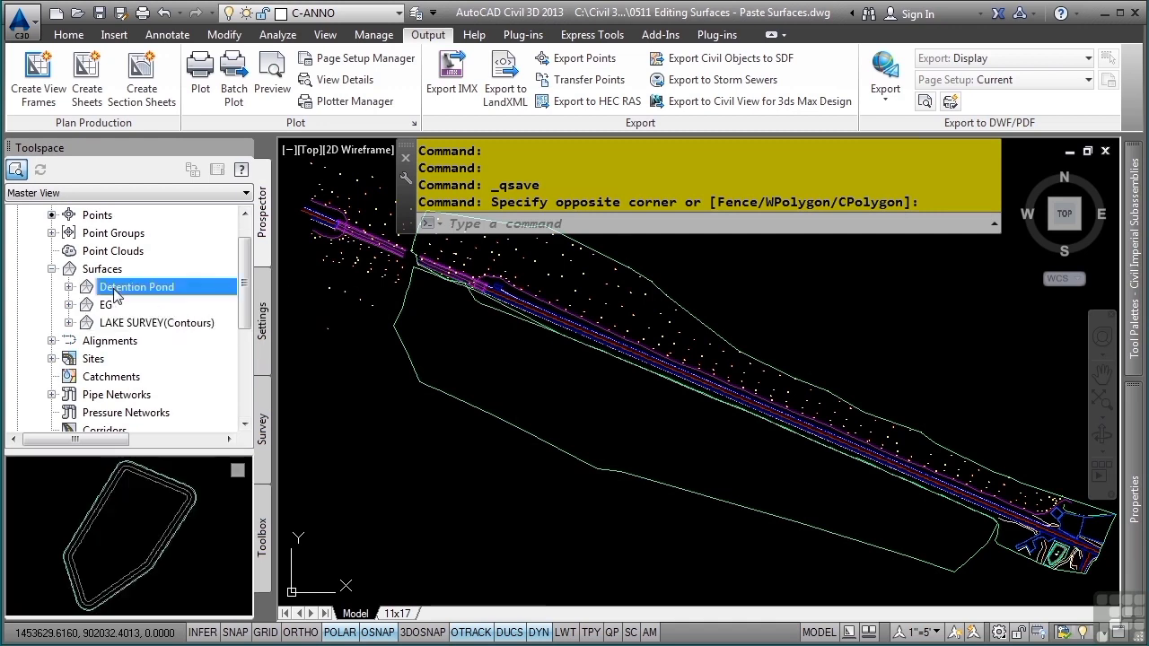
pyautogui.click(105, 305)
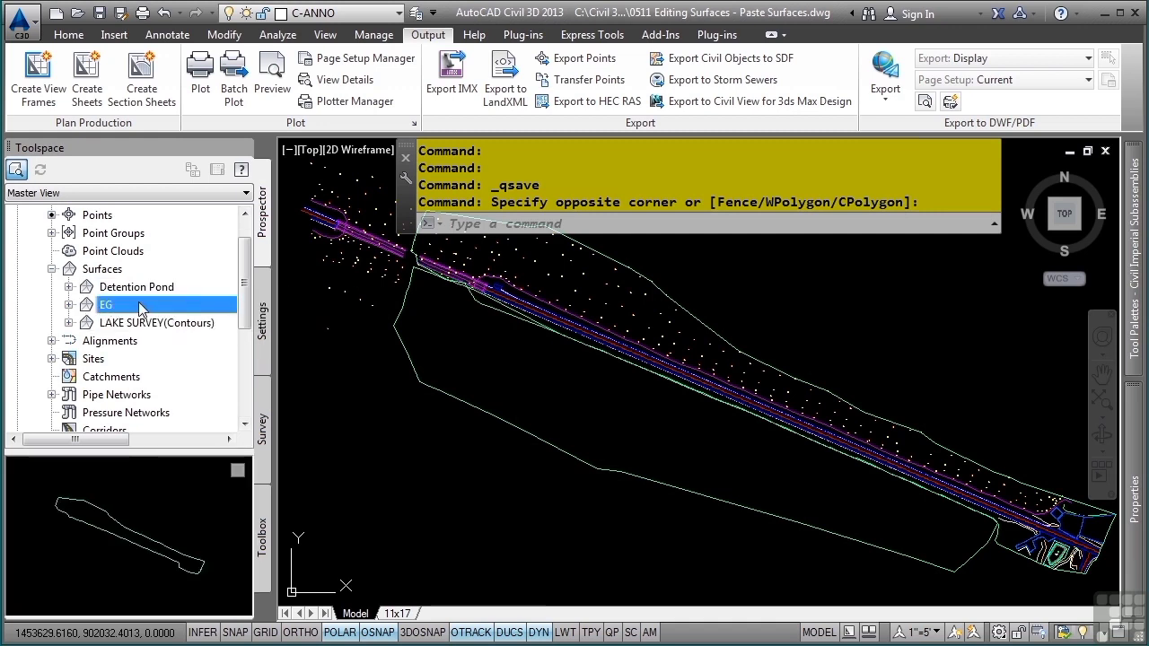
pyautogui.click(132, 325)
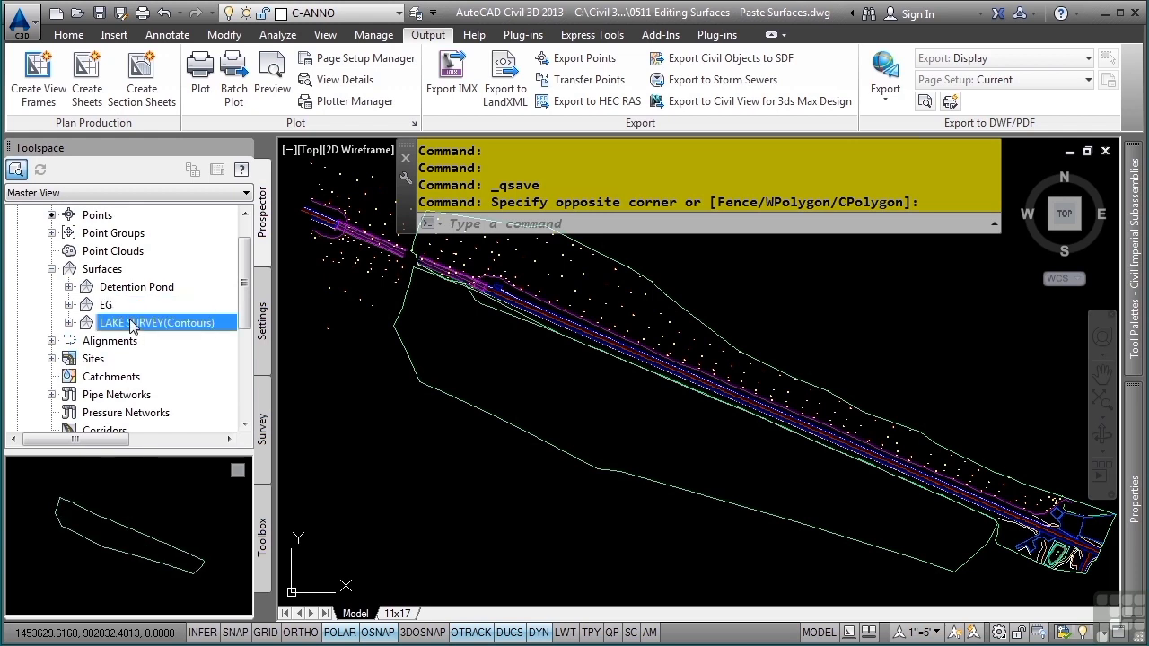
pyautogui.click(101, 272)
# Create a new TIN surface named Combined EG.
pyautogui.click(67, 35)
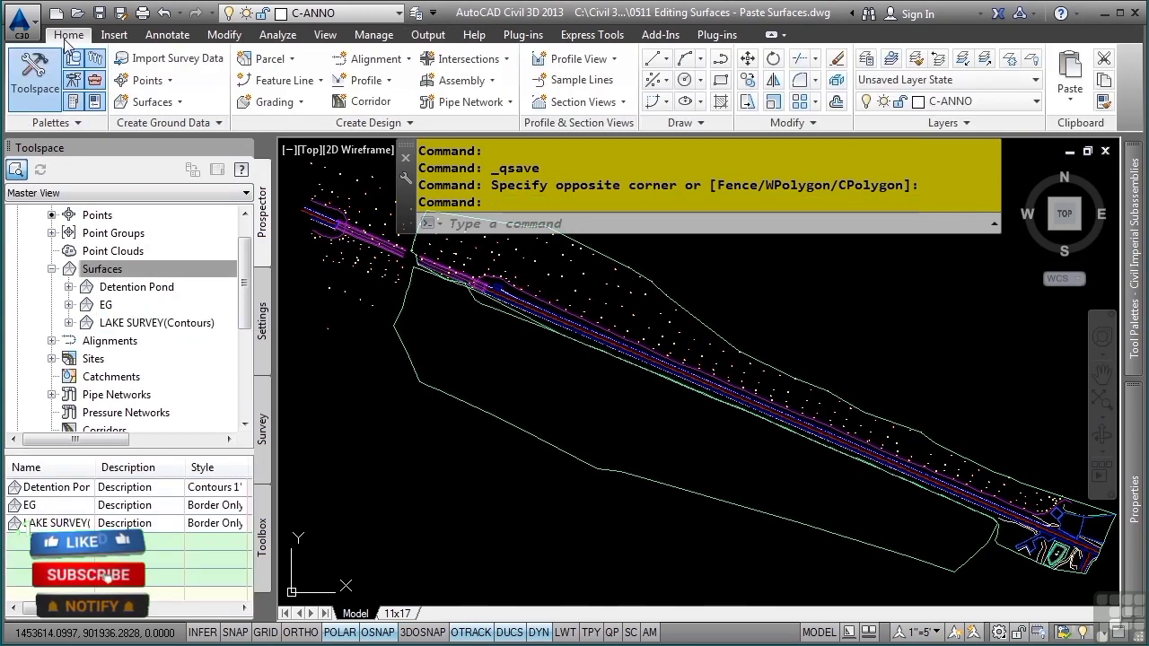
pyautogui.click(175, 103)
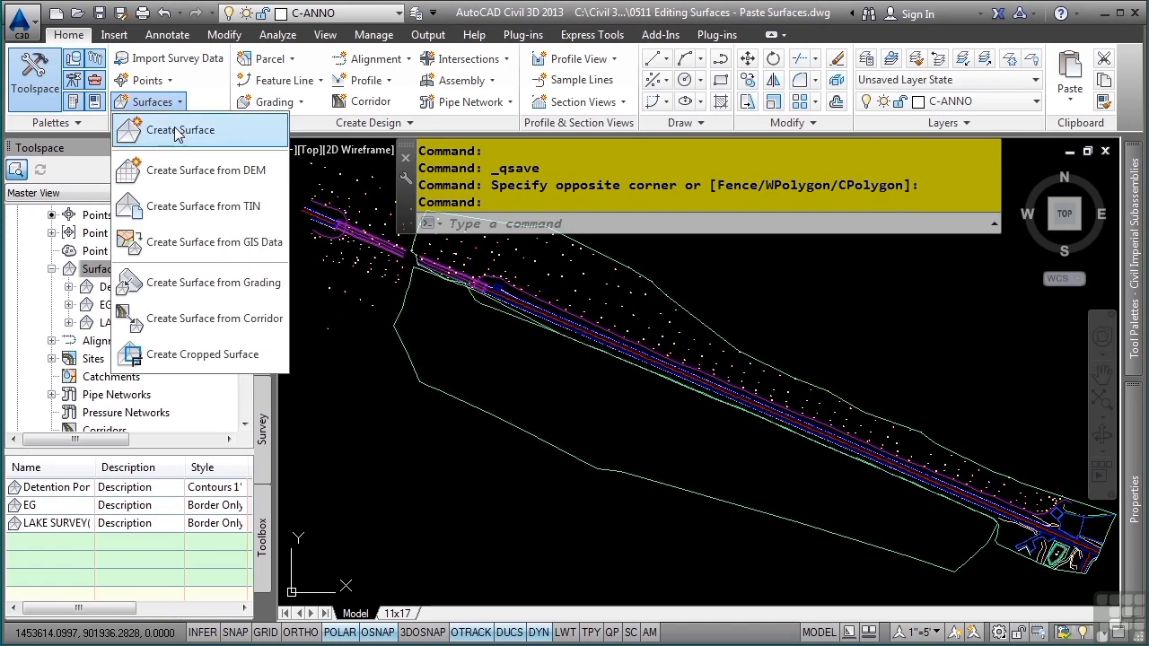
pyautogui.click(162, 126)
pyautogui.click(725, 271)
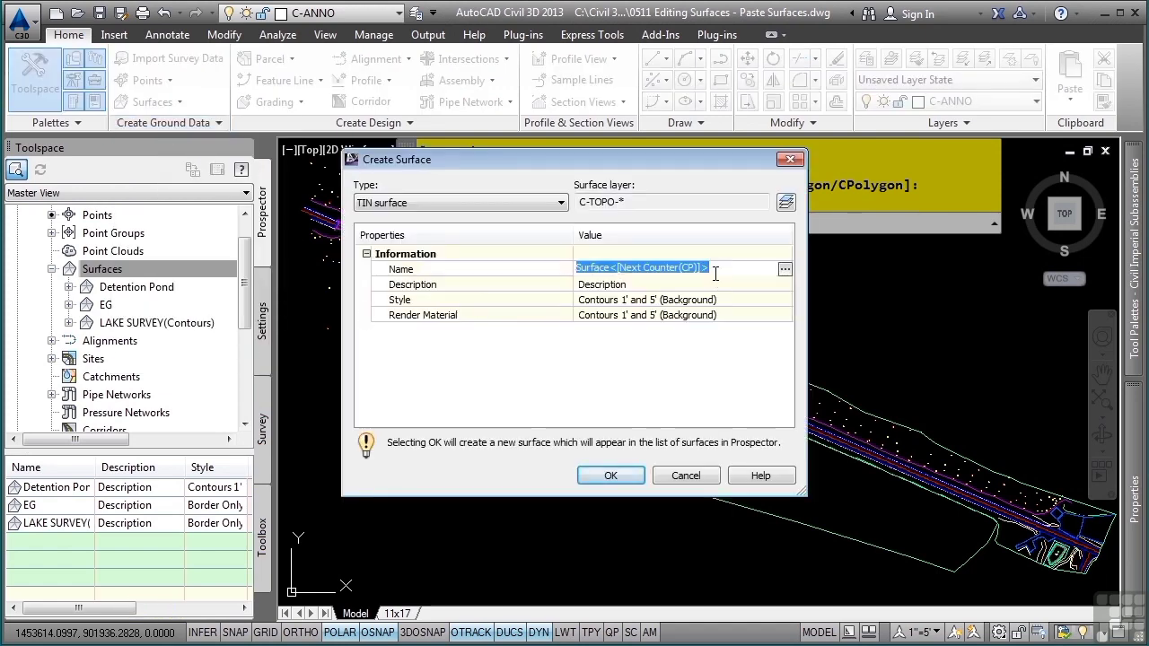
pyautogui.write('Combined EG')
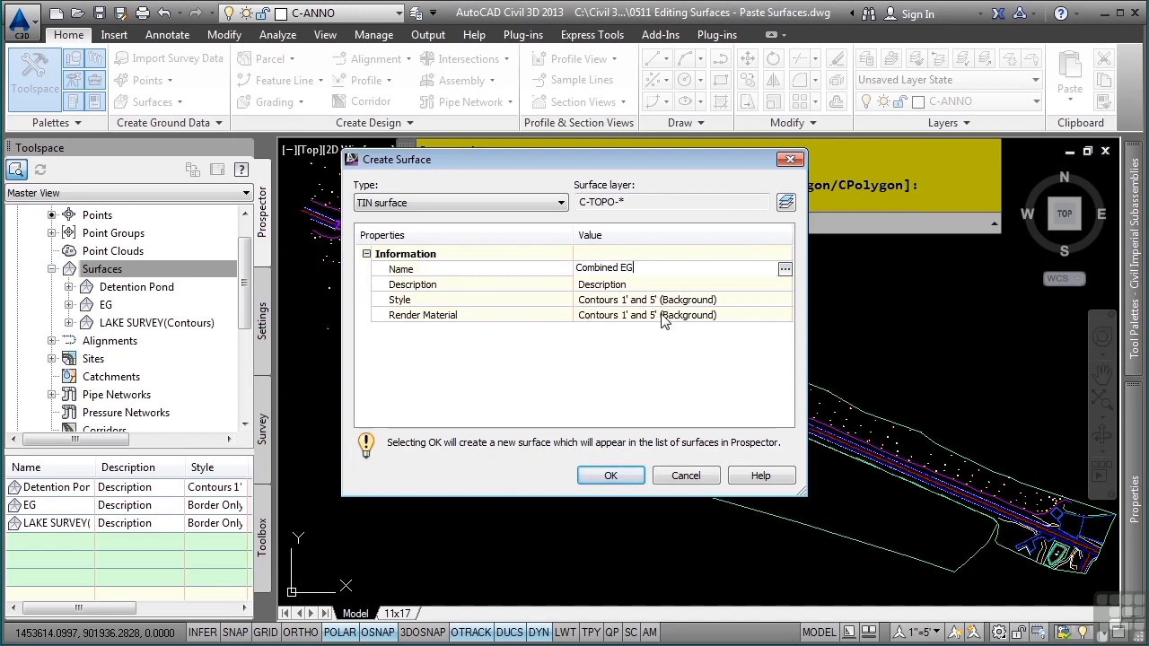
pyautogui.click(631, 473)
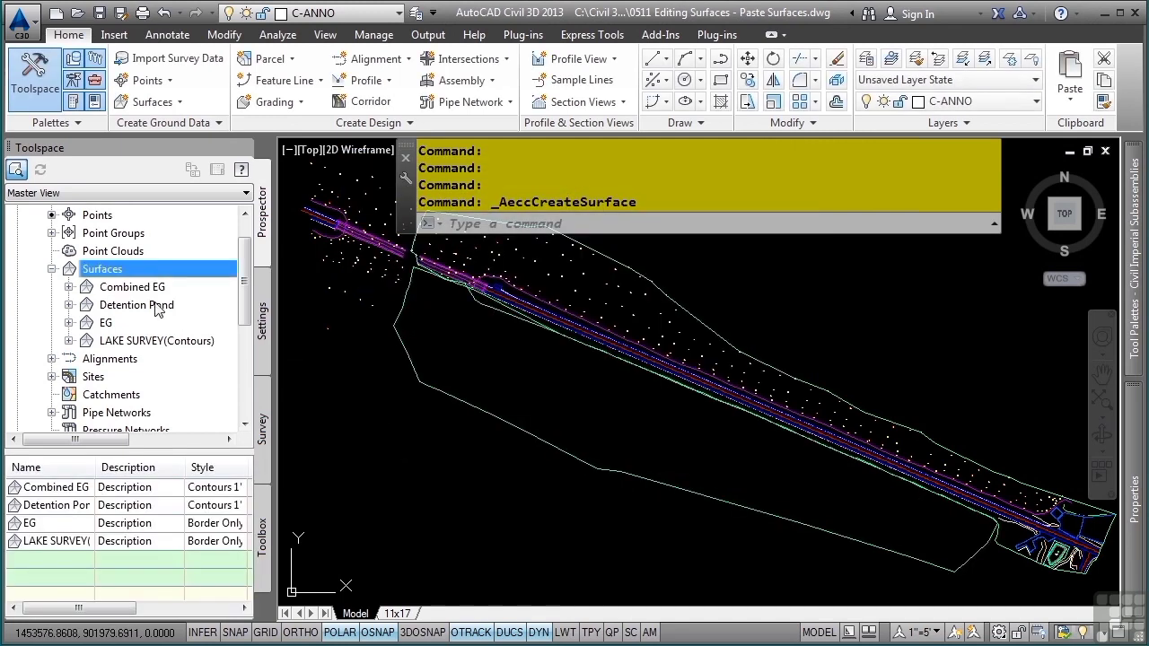
# Paste the EG surface into Combined EG through the edits in its surface definition.
pyautogui.click(69, 287)
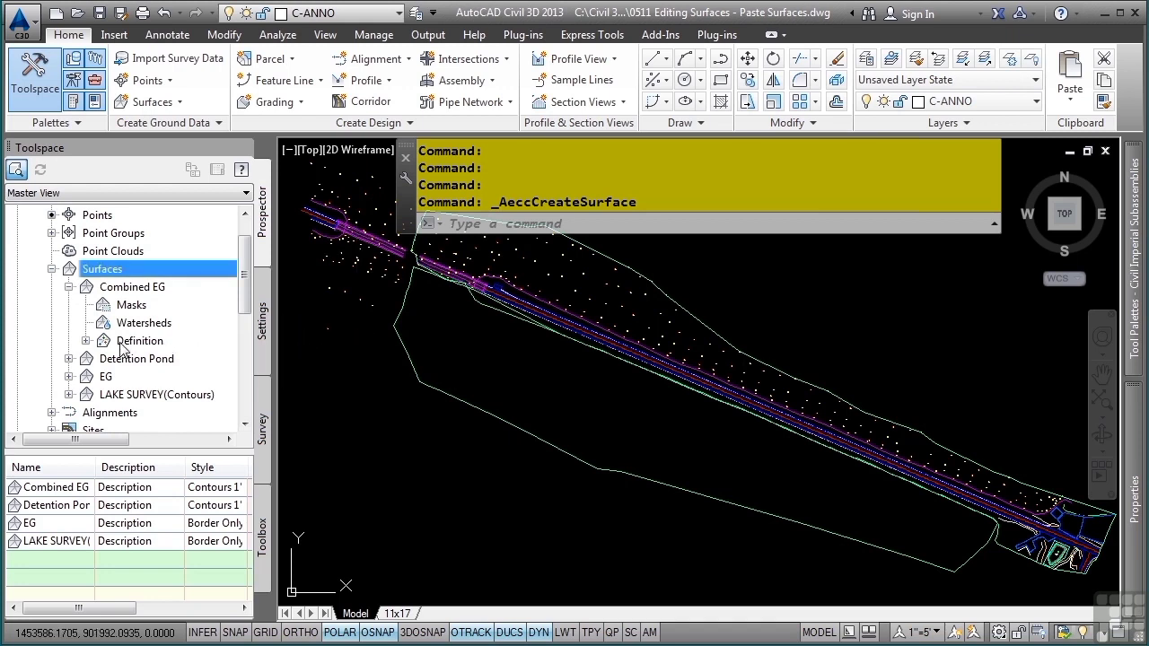
pyautogui.click(85, 342)
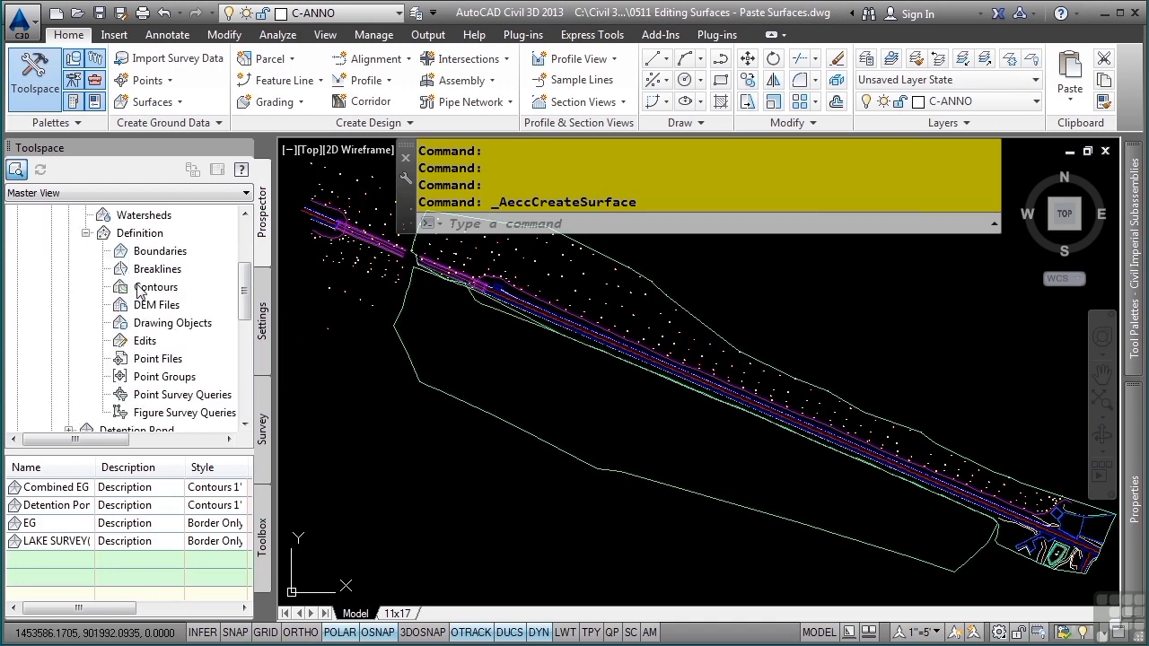
pyautogui.scroll(1, 134, 269)
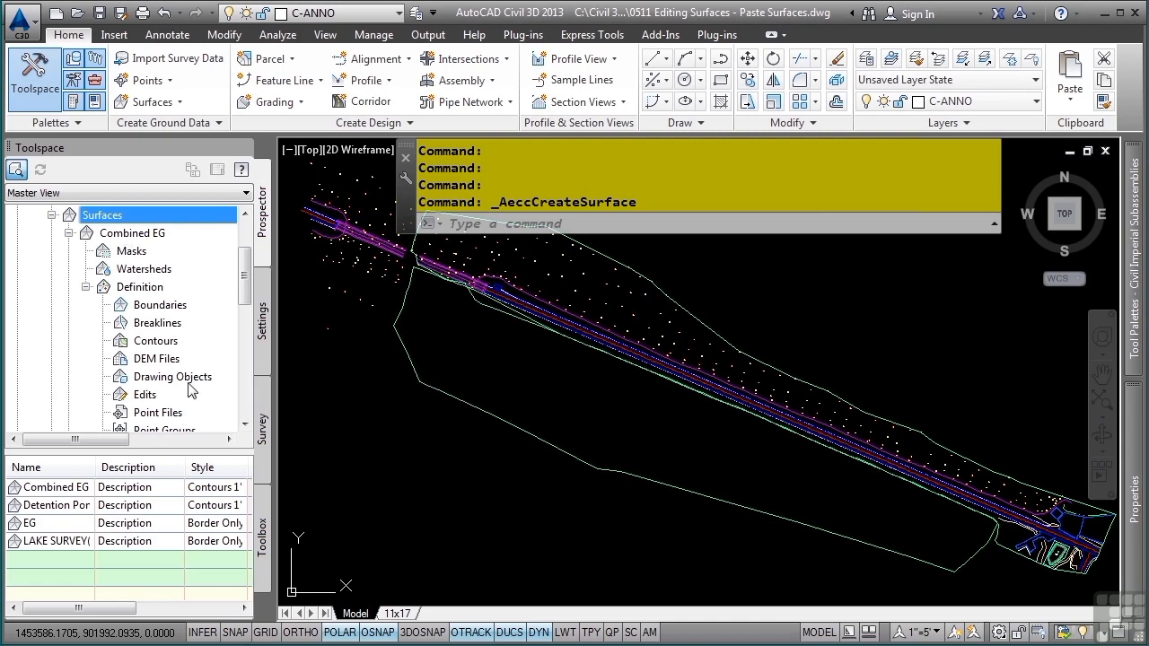
pyautogui.rightClick(143, 395)
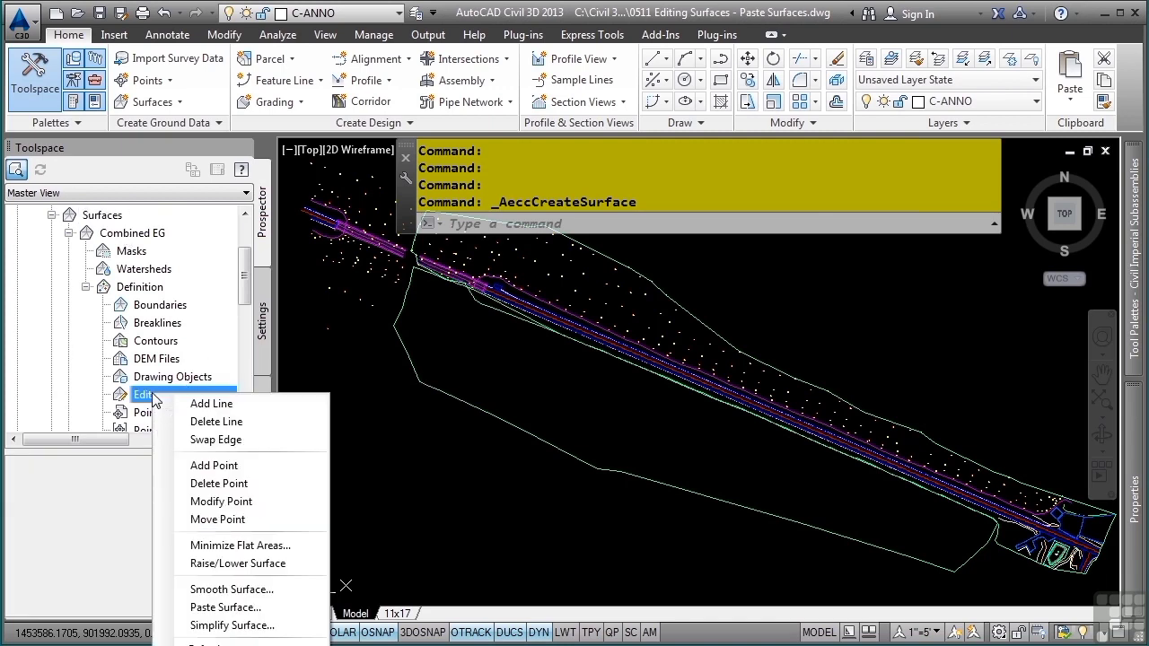
pyautogui.click(229, 608)
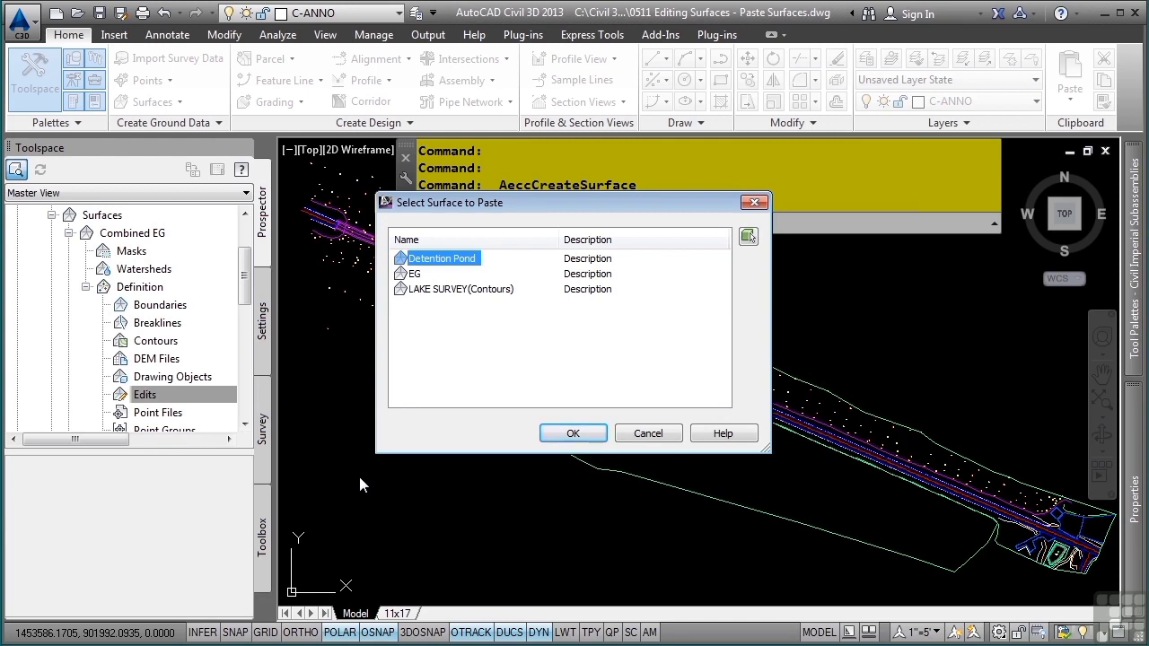
pyautogui.click(418, 275)
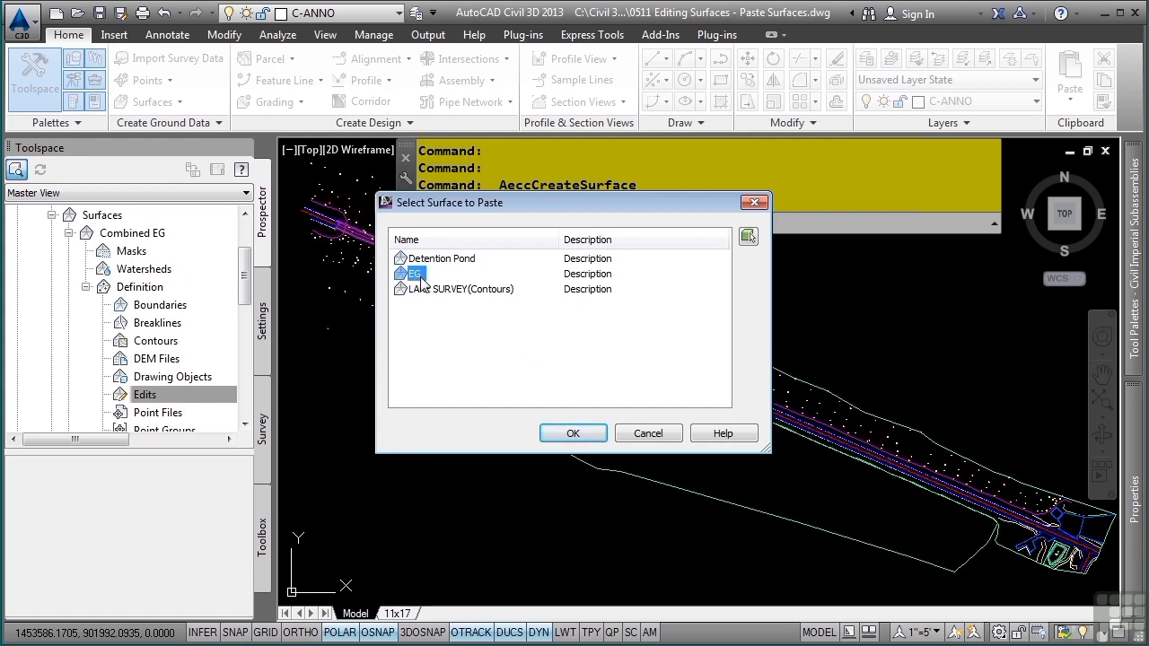
pyautogui.click(580, 435)
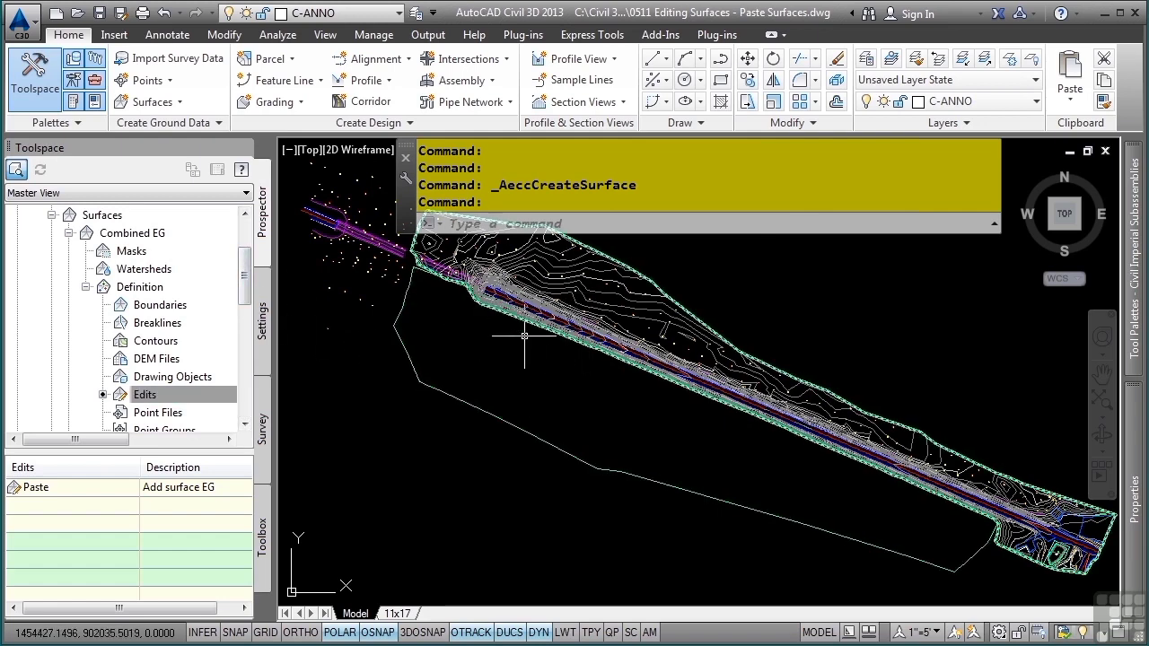
# Paste the Detention Pond surface into the Combined EG surface and inspect the pond area.
pyautogui.click(184, 394)
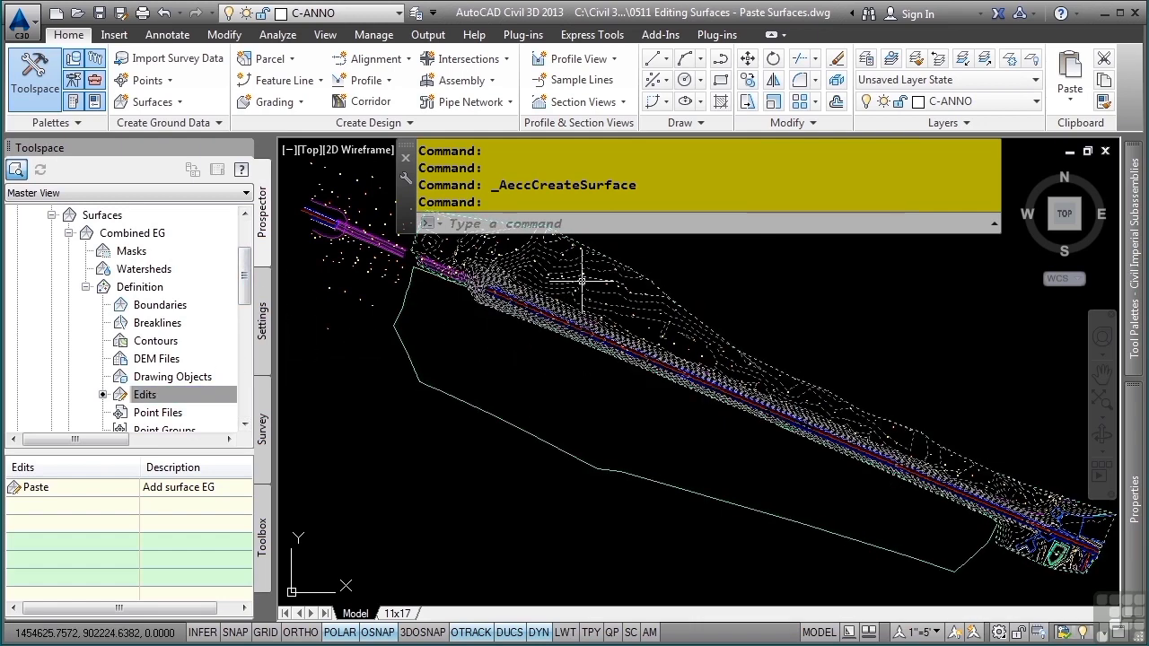
pyautogui.click(486, 248)
pyautogui.click(399, 99)
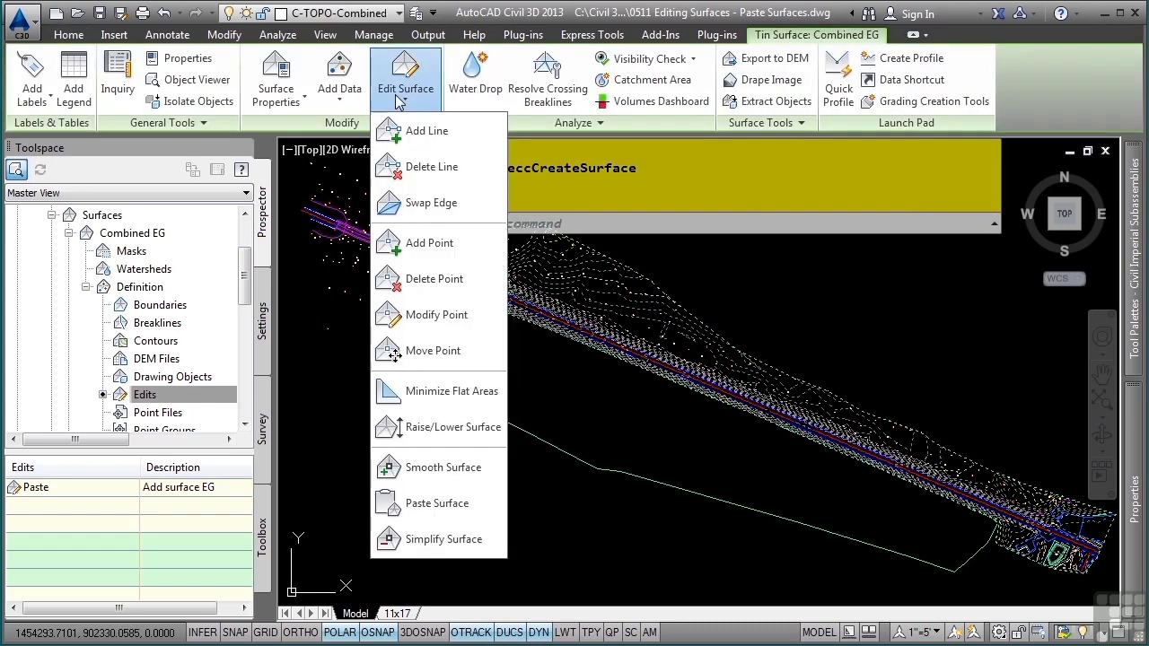
pyautogui.click(434, 504)
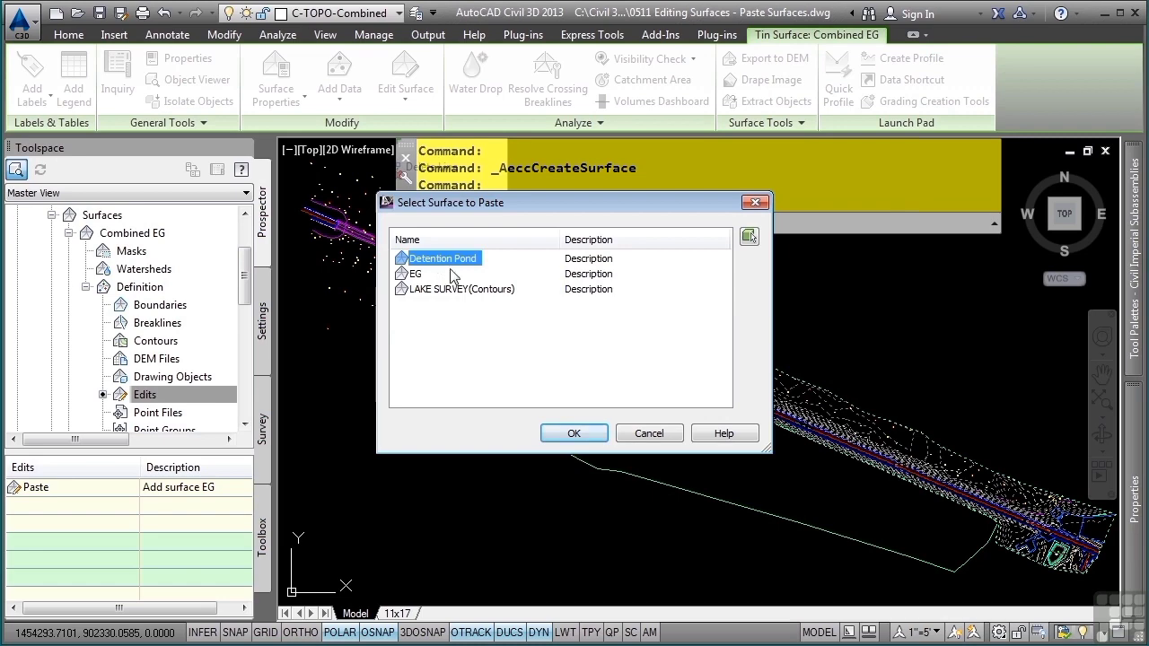
pyautogui.click(579, 435)
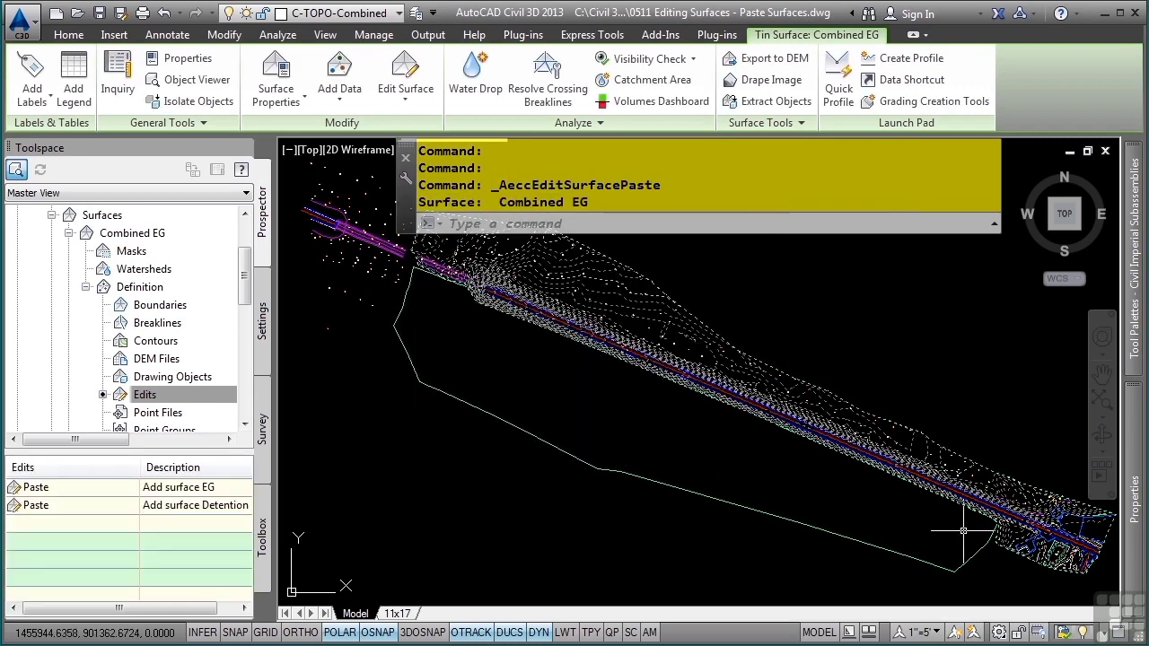
pyautogui.scroll(10, 761, 381)
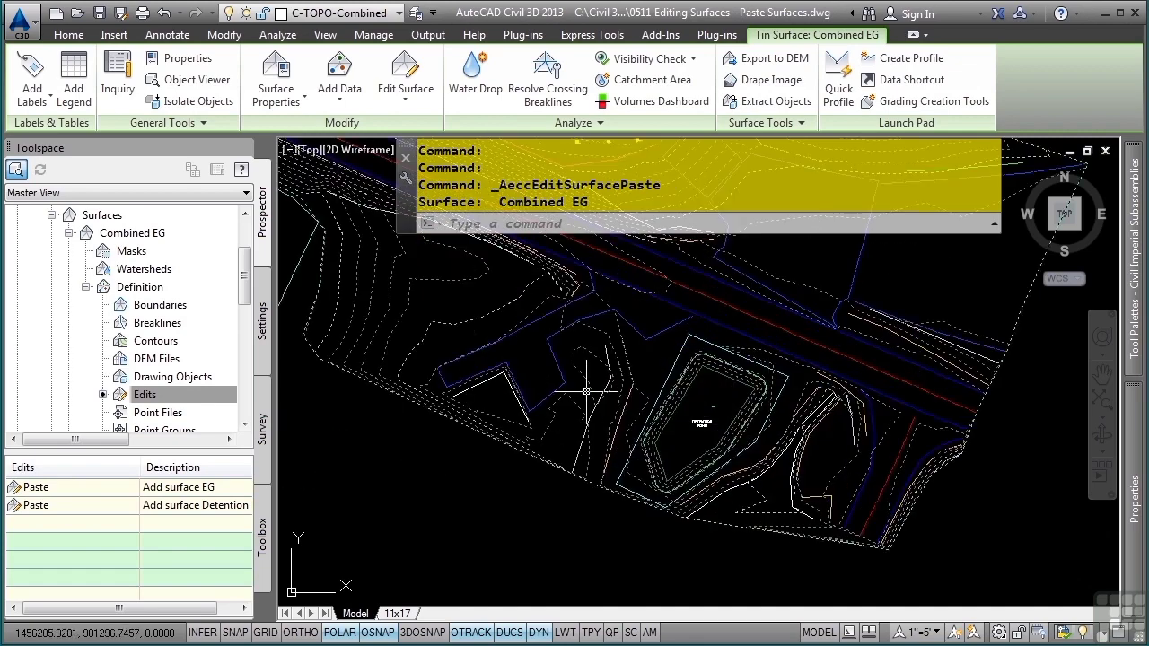
# Paste the LAKE SURVEY(Contours) surface into the Combined EG surface.
pyautogui.scroll(-5, 497, 386)
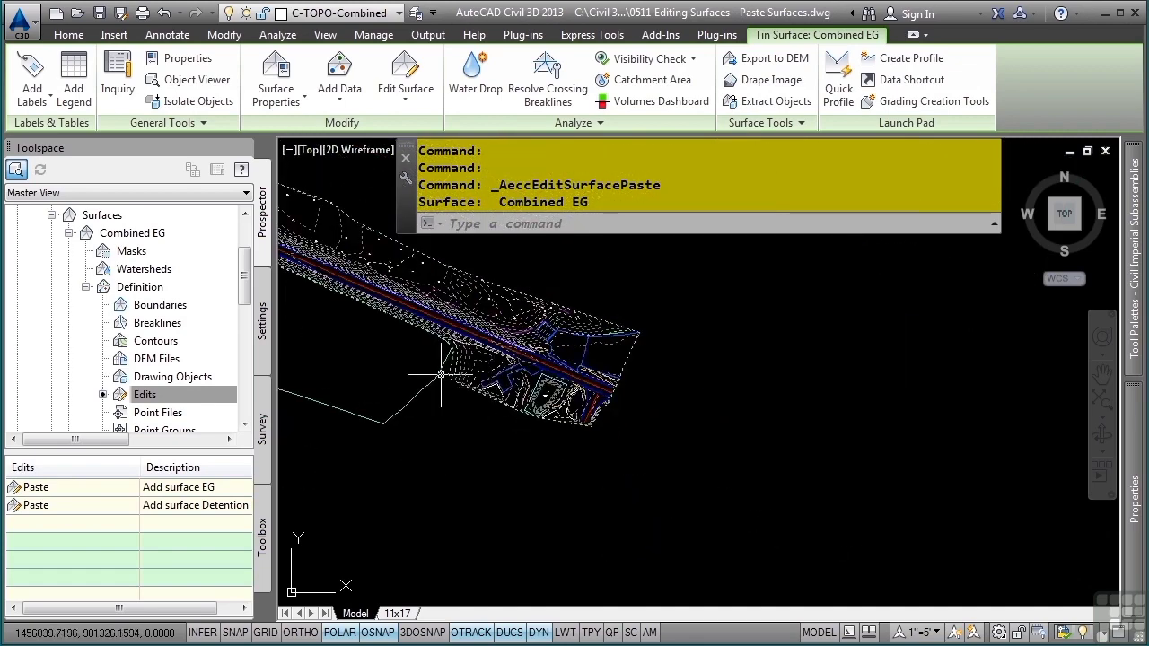
pyautogui.click(416, 104)
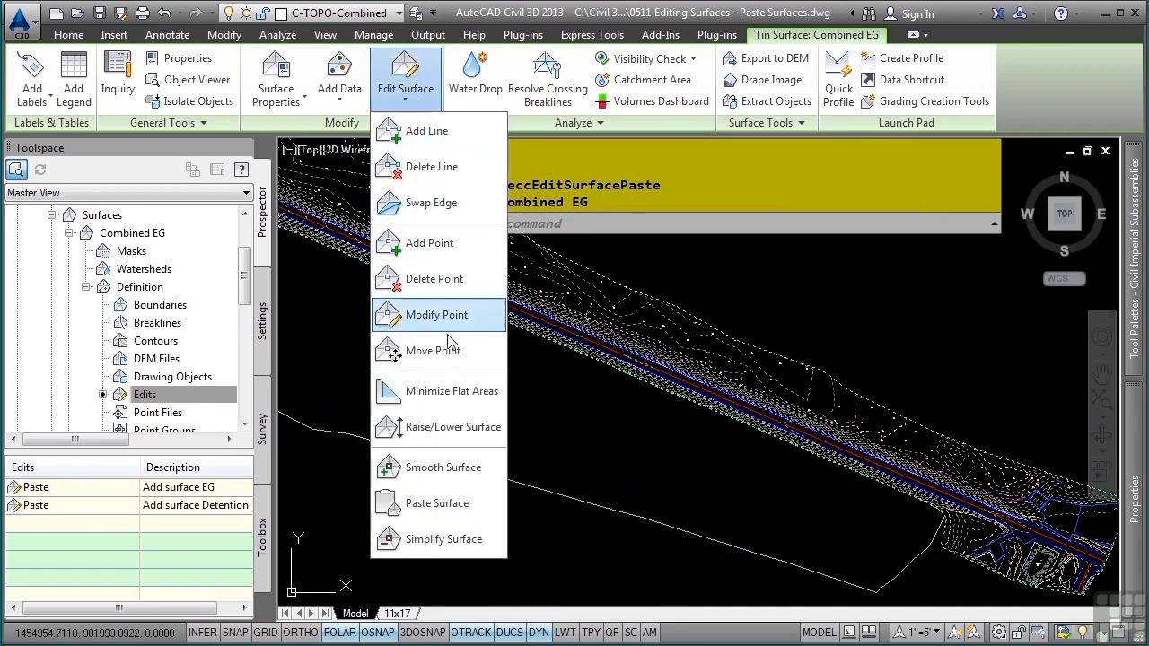
pyautogui.click(437, 503)
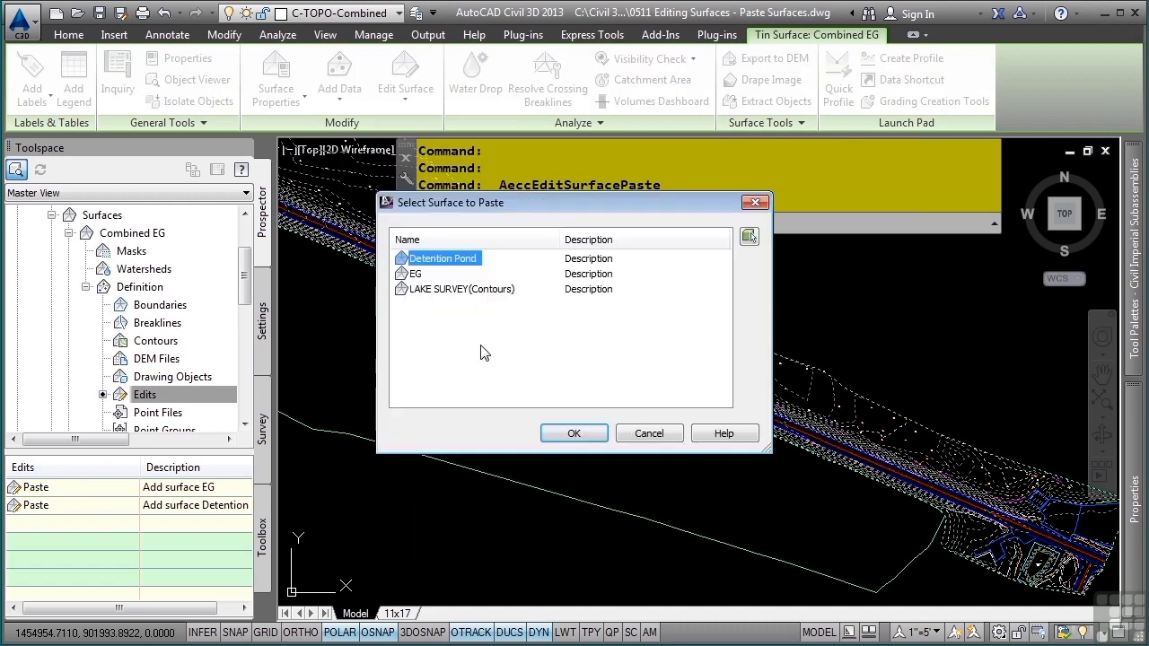
pyautogui.click(446, 290)
pyautogui.click(573, 435)
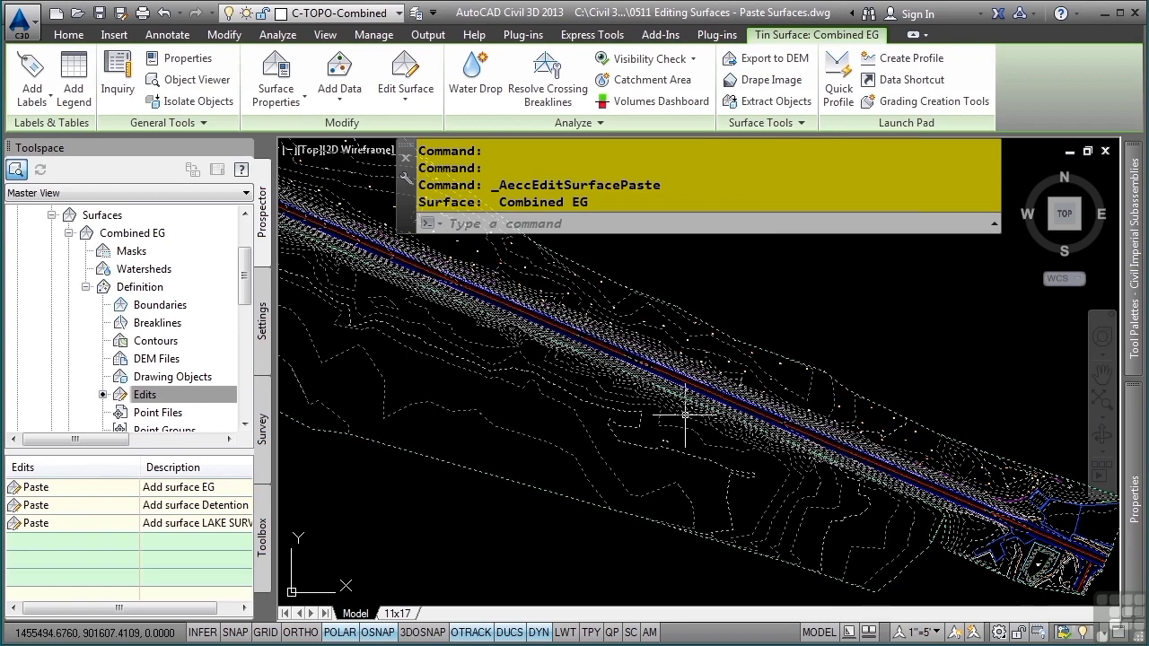
pyautogui.scroll(-2, 682, 418)
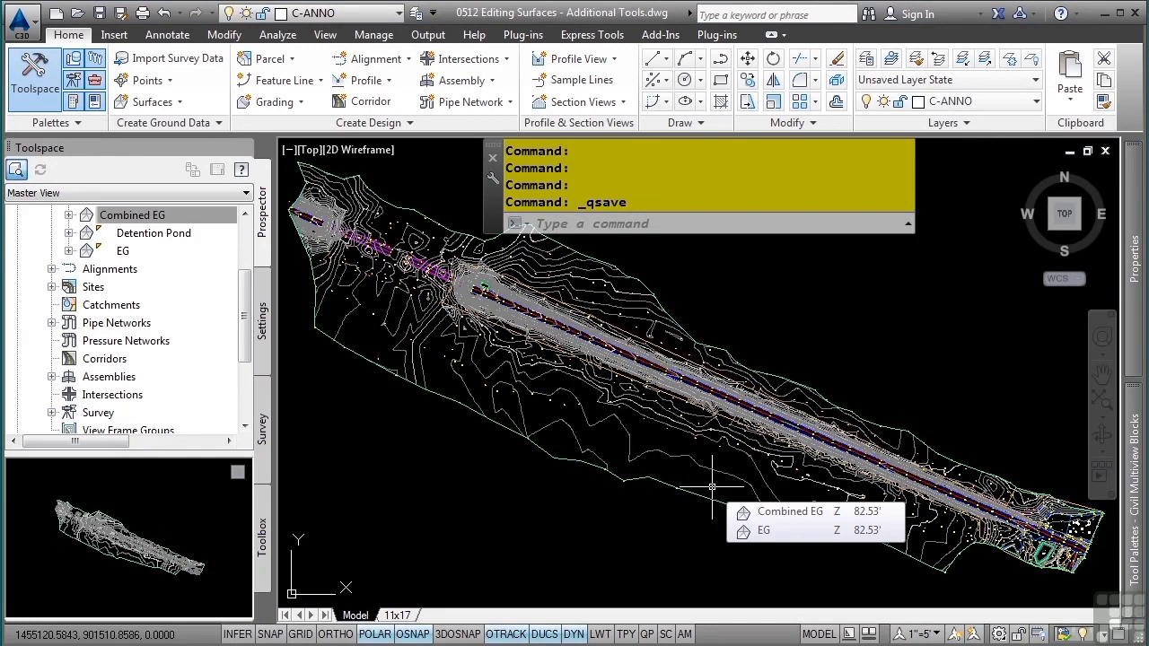
# Set up an object extraction from Combined EG without the border, with major contours selected from the drawing using a window near the southwest boundary.
pyautogui.click(720, 473)
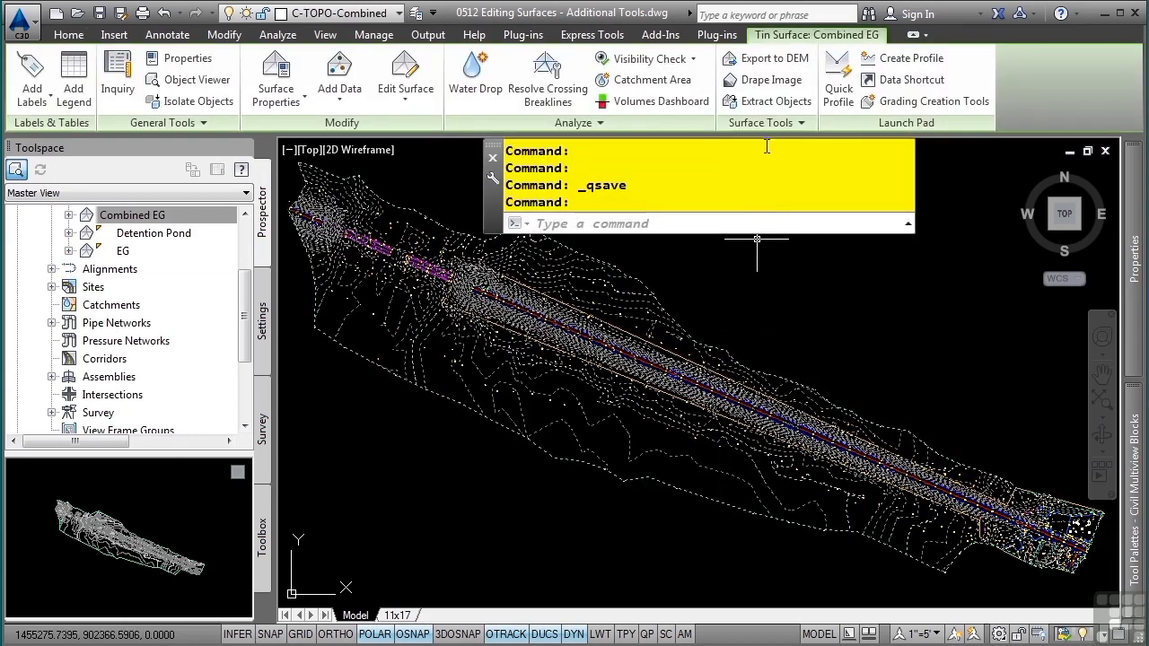
pyautogui.click(775, 101)
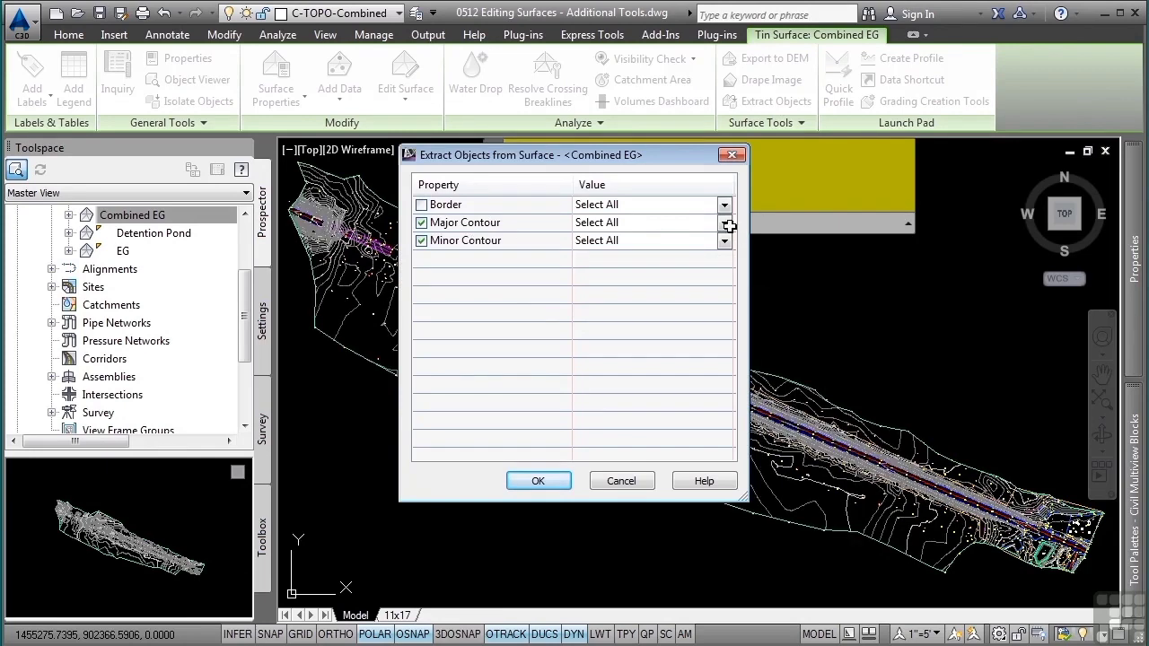
pyautogui.click(729, 226)
pyautogui.click(678, 258)
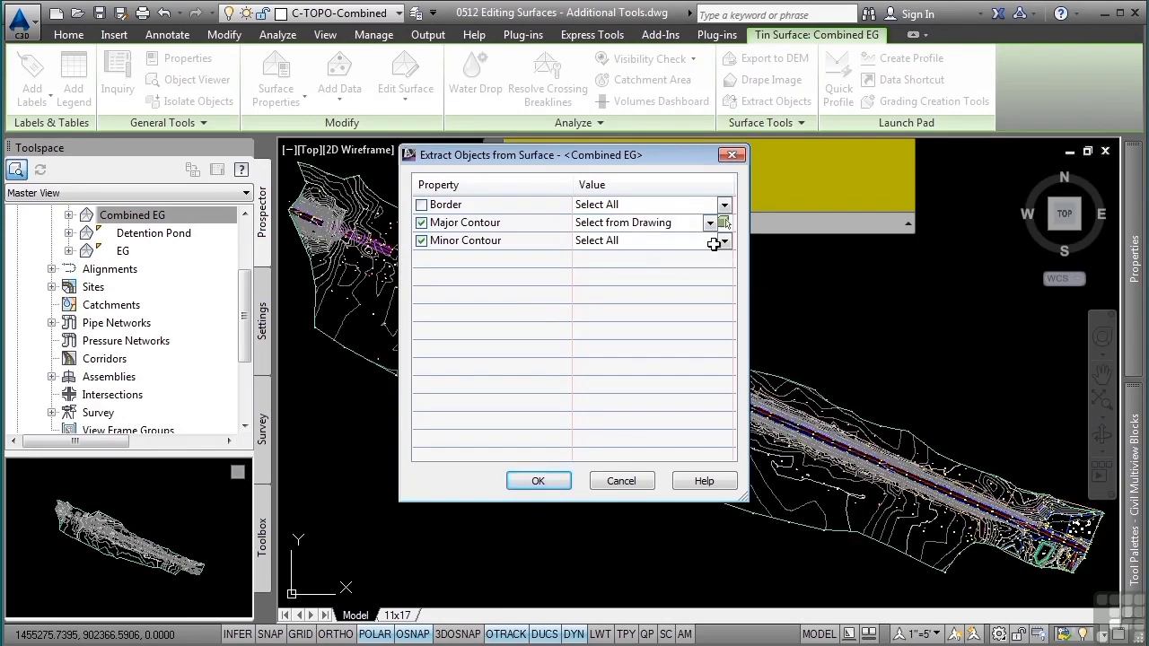
pyautogui.click(726, 228)
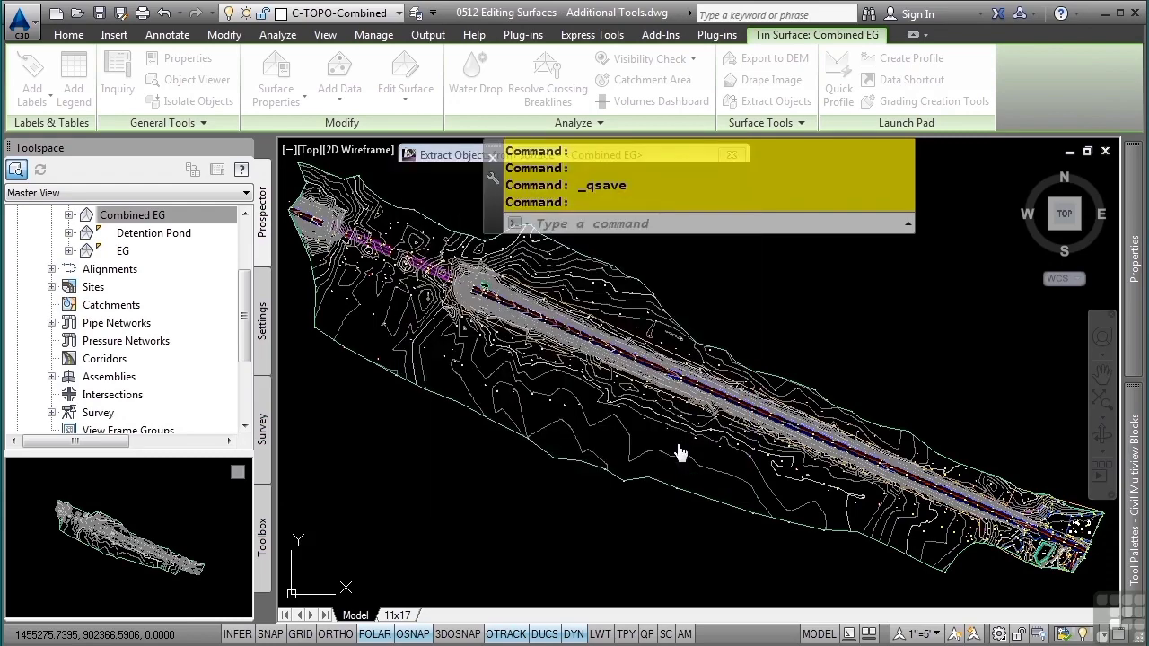
pyautogui.scroll(6, 680, 453)
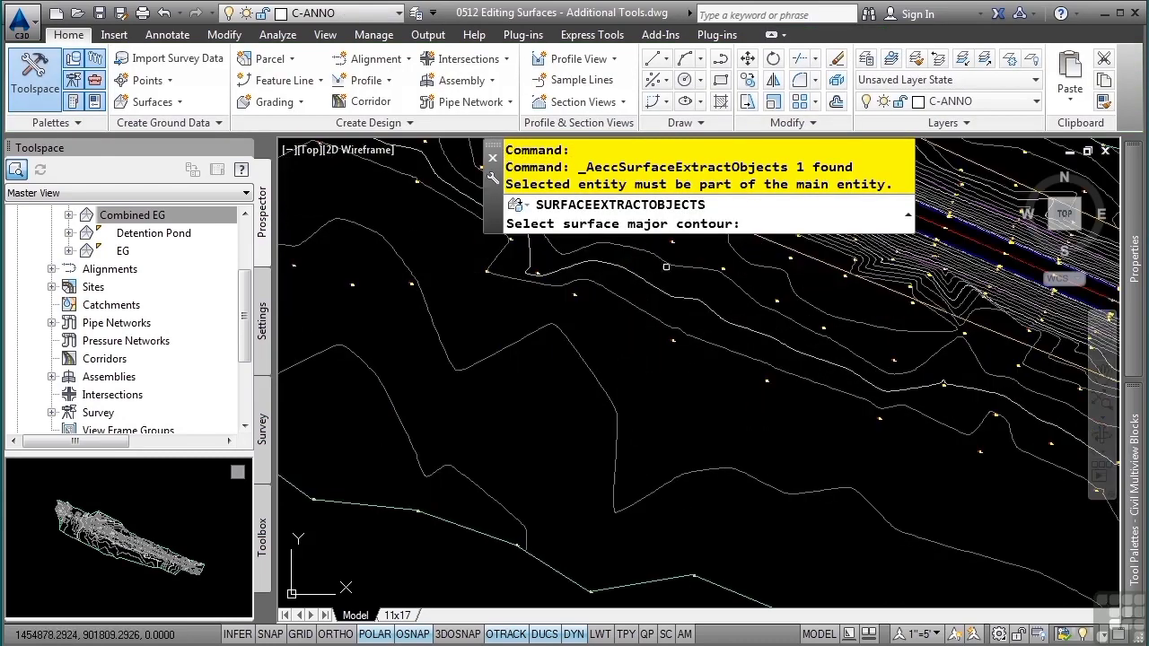
pyautogui.click(675, 248)
pyautogui.click(405, 456)
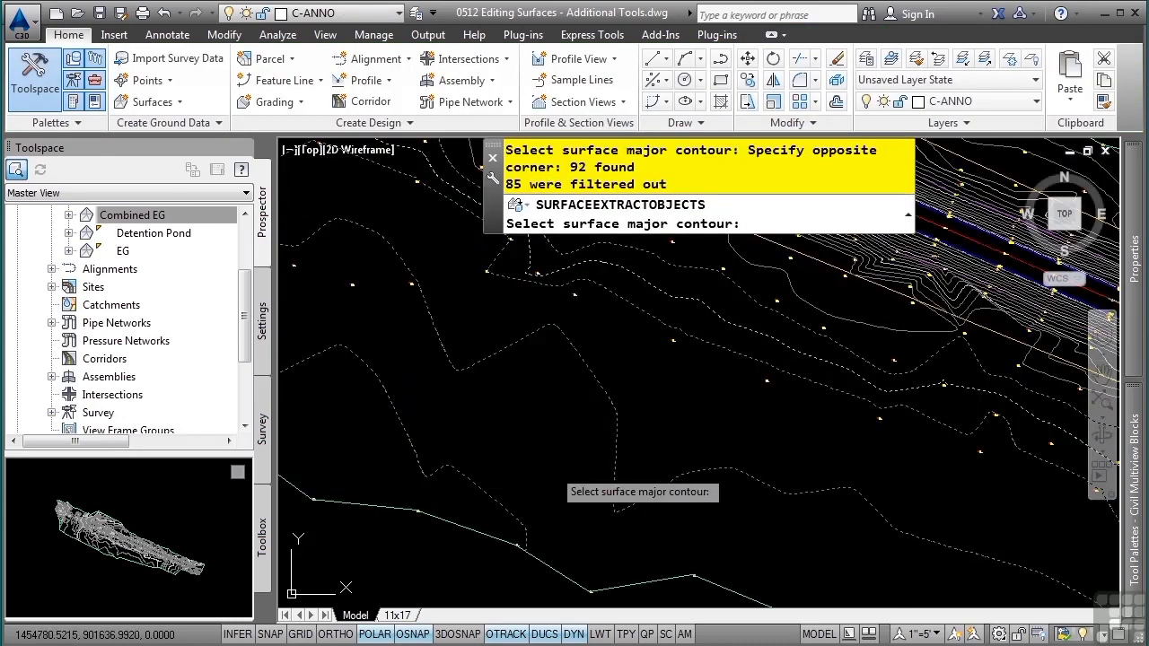
pyautogui.press('Return')
# Set the minor contours to Select from Drawing and window-select them in the same area near the southwest boundary.
pyautogui.click(725, 241)
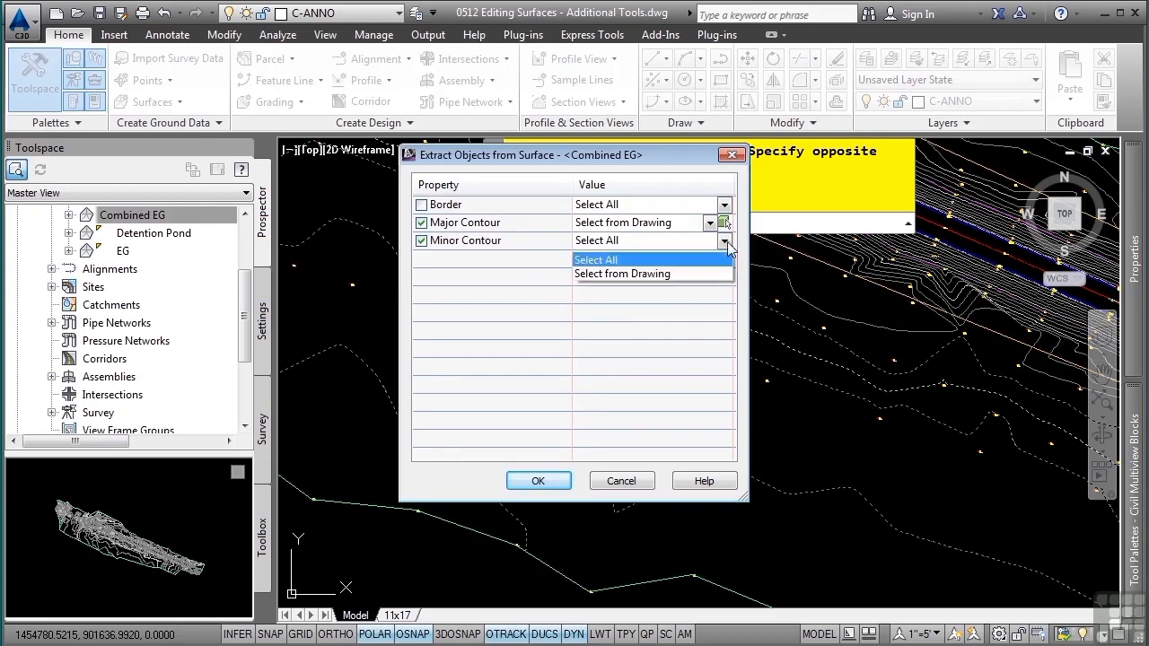
pyautogui.click(629, 274)
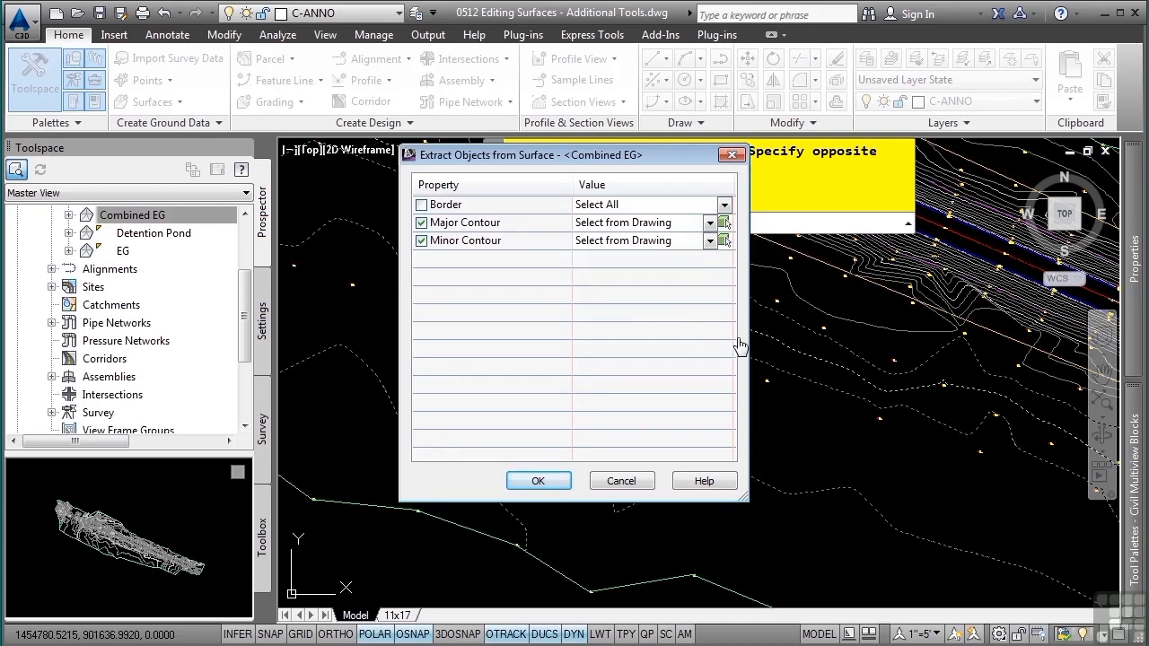
pyautogui.click(790, 271)
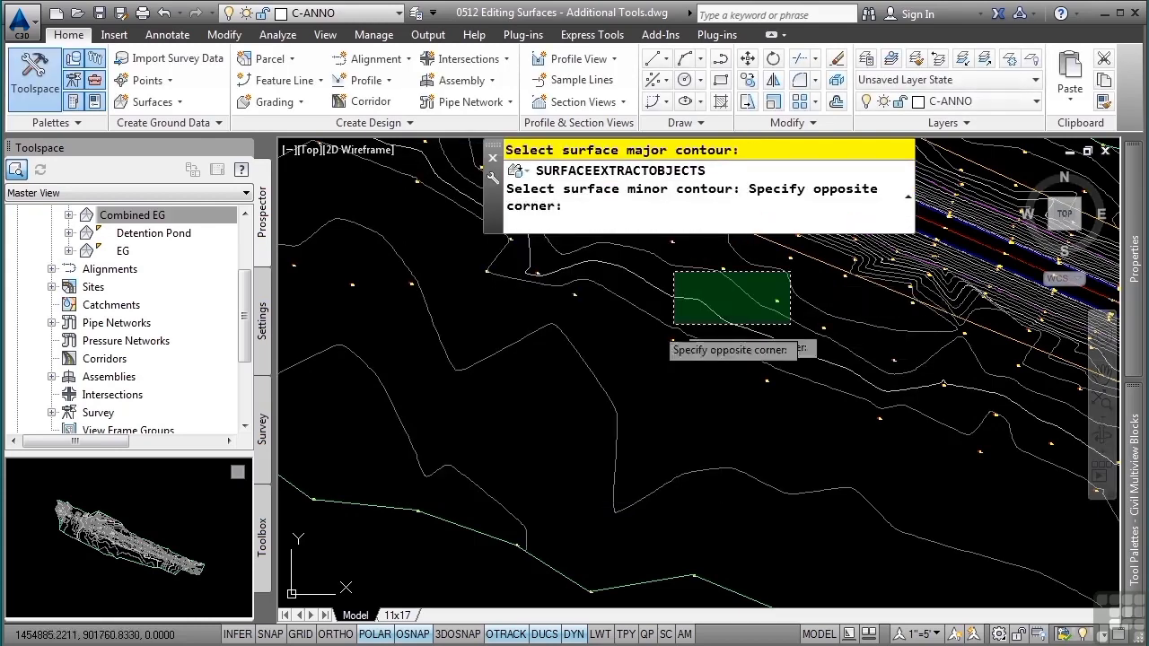
pyautogui.click(381, 469)
pyautogui.press('Return')
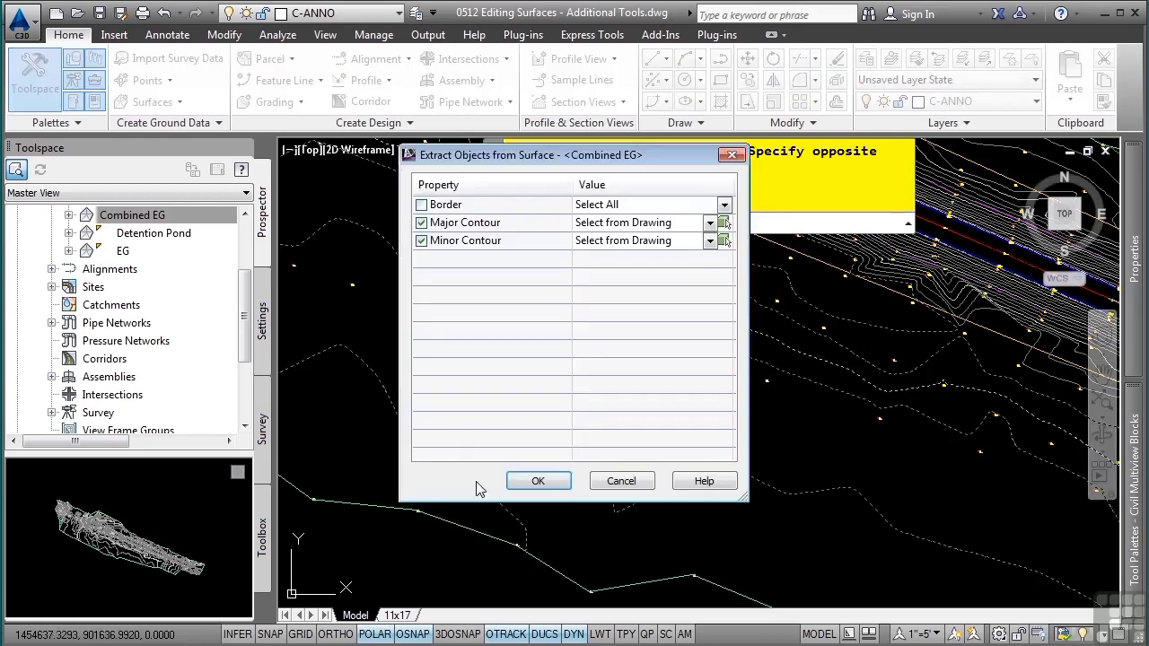
# Extract the picked contours from Combined EG and check the properties of two resulting polylines near the southwest boundary.
pyautogui.click(528, 479)
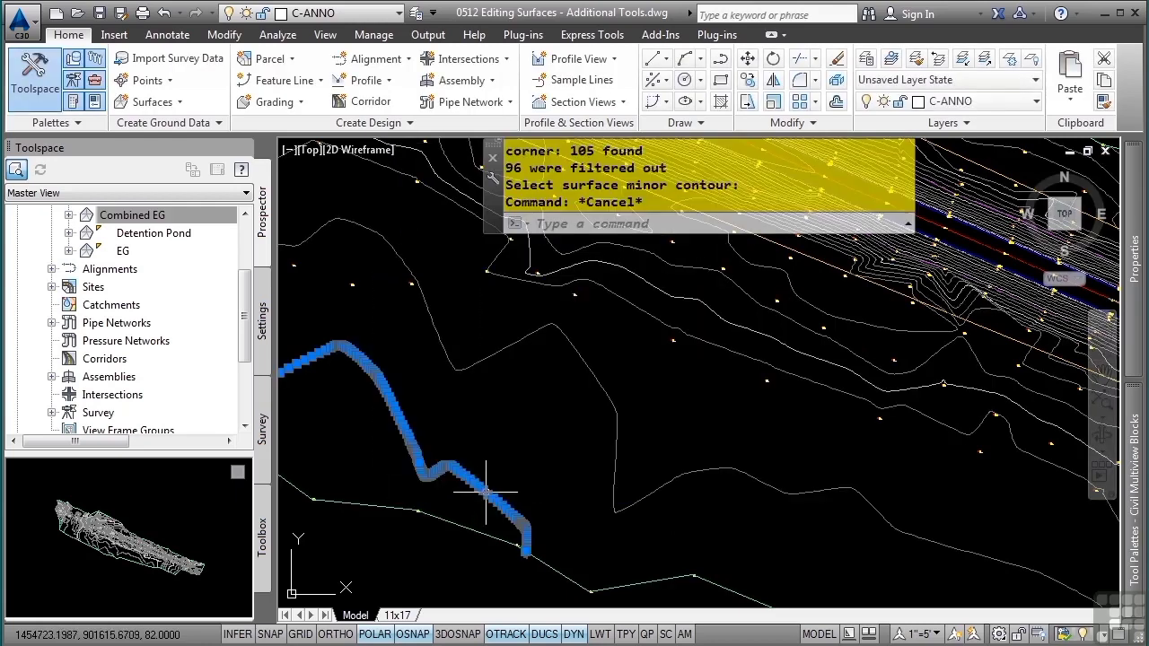
pyautogui.click(616, 407)
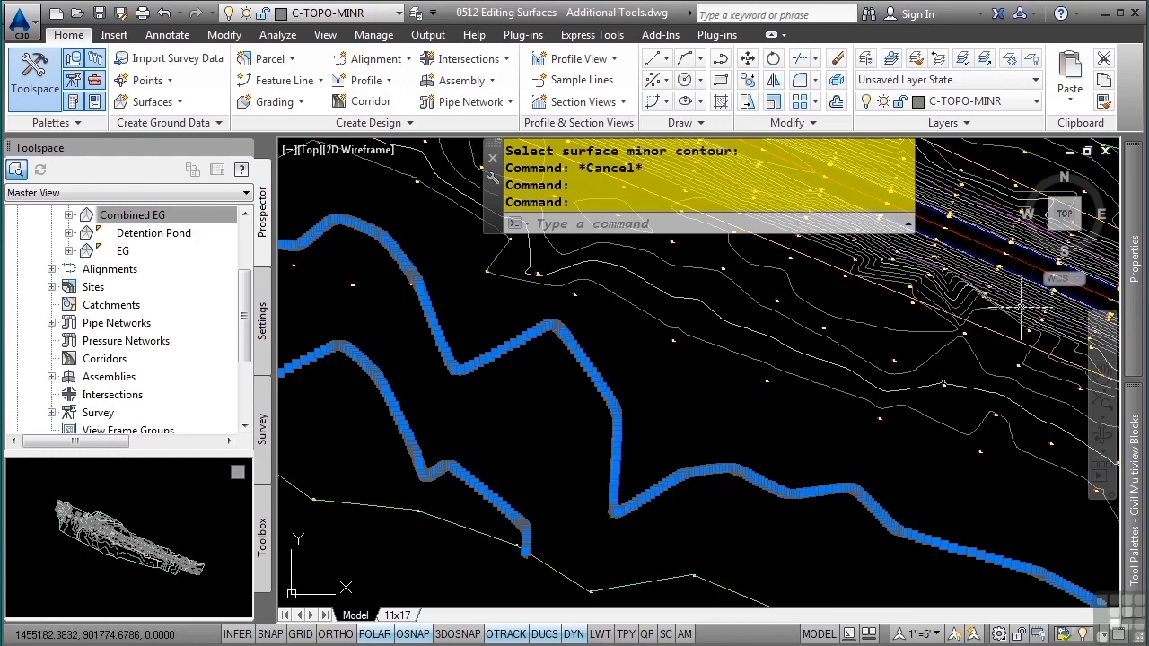
pyautogui.moveTo(1133, 260)
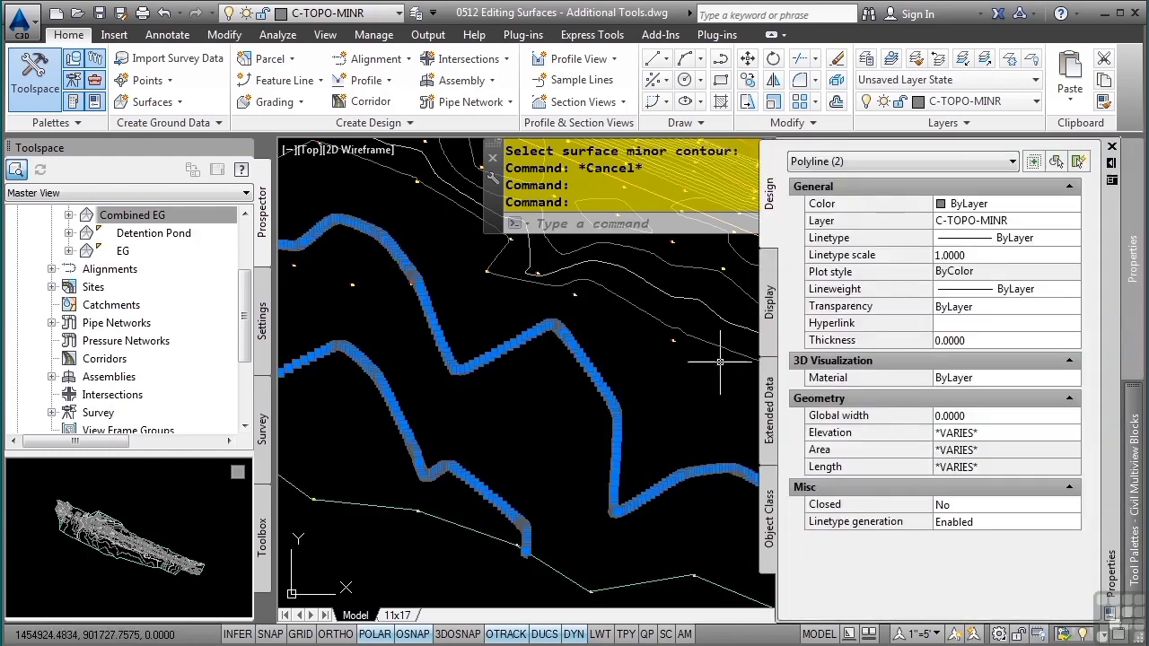
pyautogui.press('Escape')
pyautogui.press('Escape')
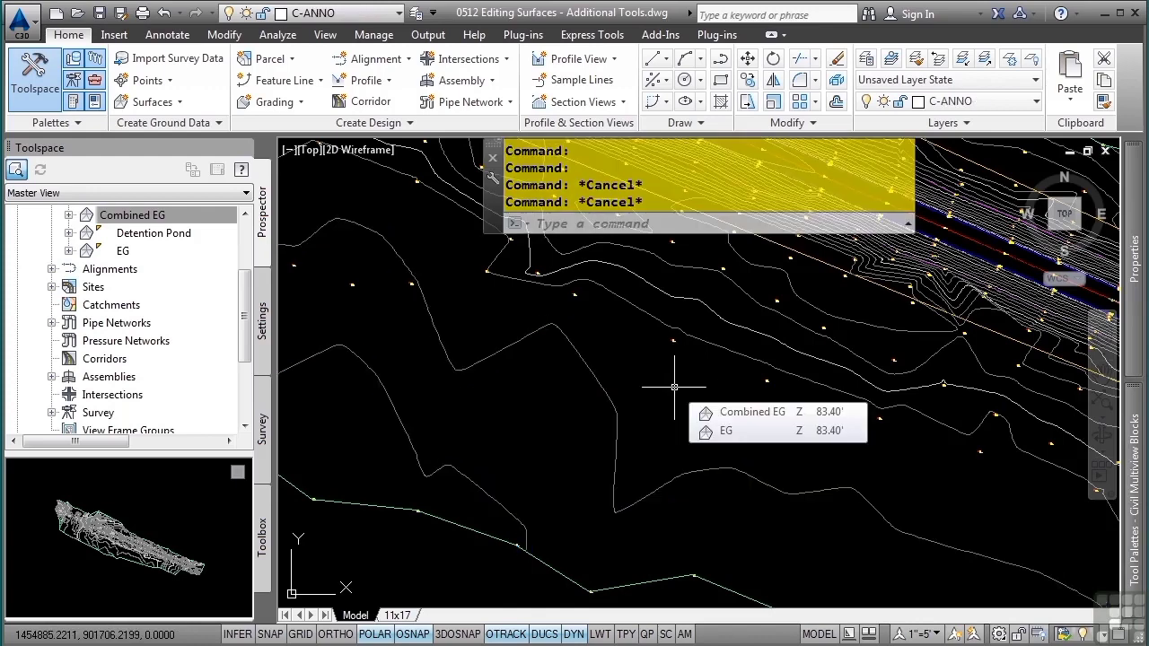
# Regenerate the whole model with the tree and pylon blocks near the site's east end in view.
pyautogui.middleClick(752, 396)
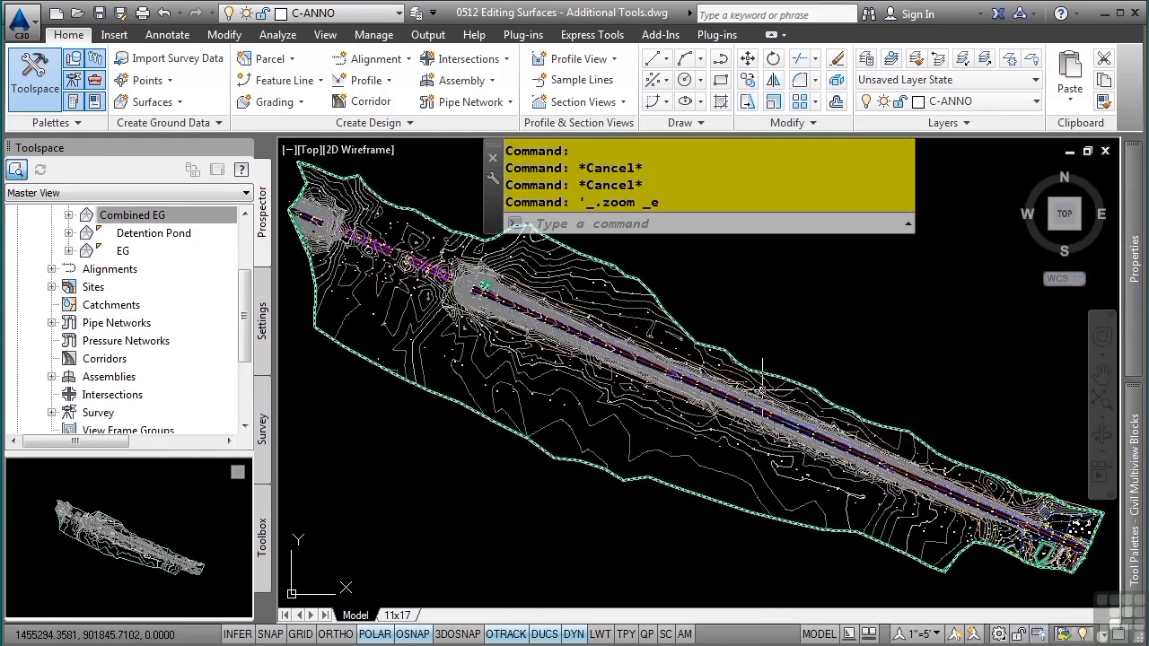
pyautogui.scroll(10, 835, 385)
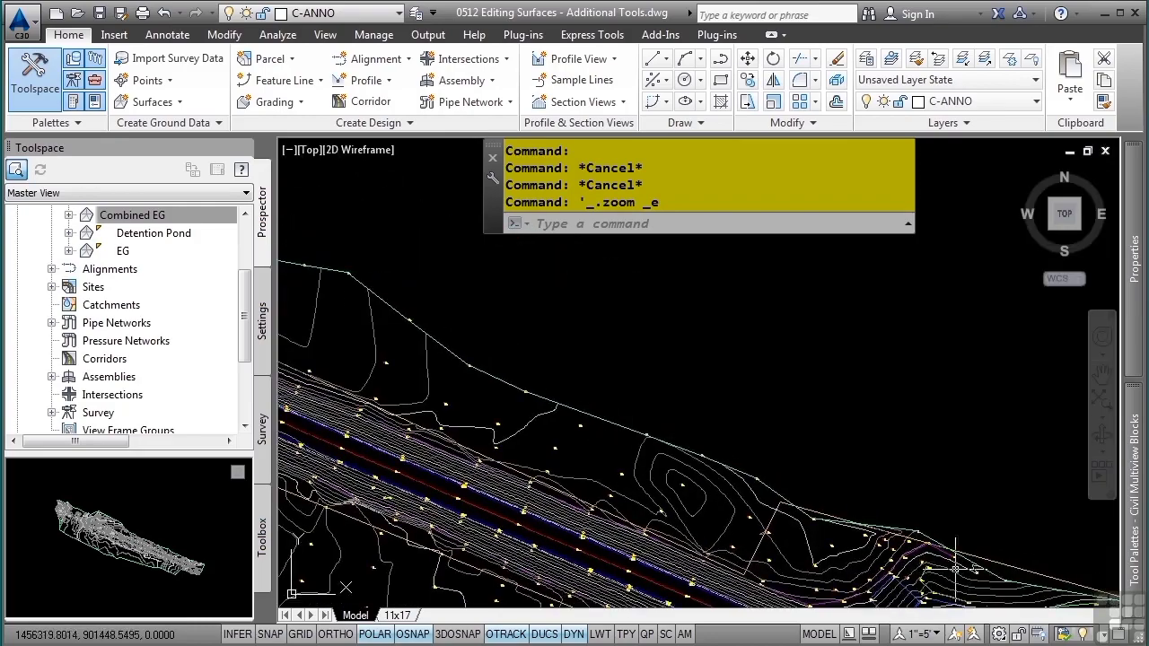
pyautogui.moveTo(835, 385)
pyautogui.mouseDown(button='middle')
pyautogui.moveTo(739, 379)
pyautogui.moveTo(692, 295)
pyautogui.mouseUp(button='middle')
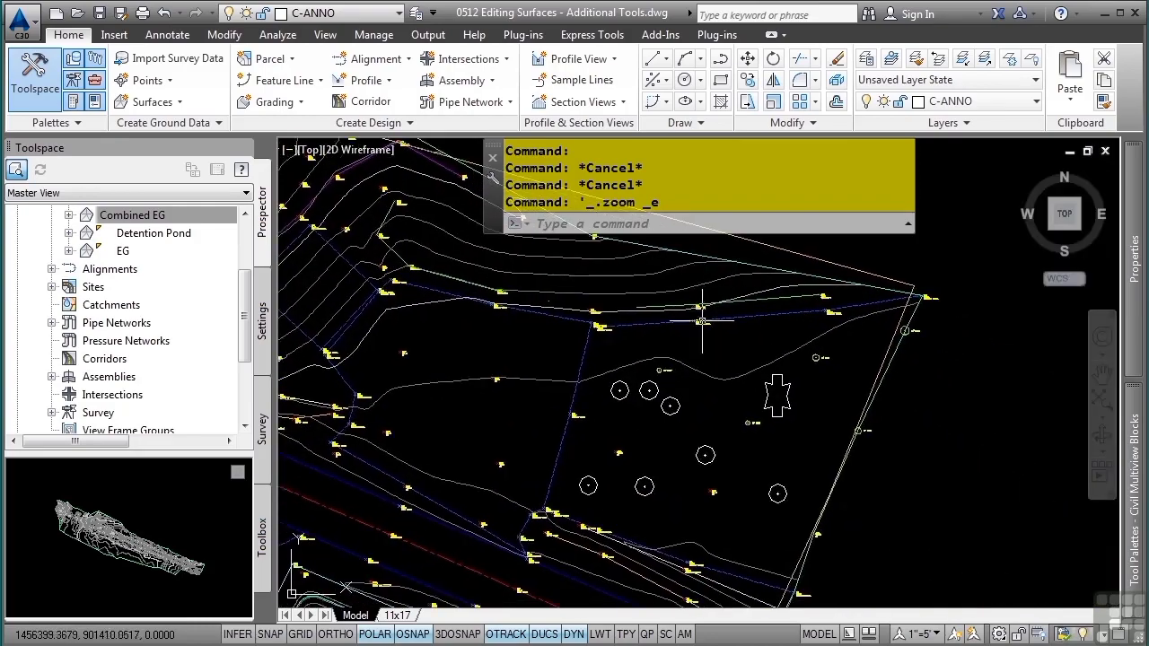
pyautogui.scroll(2, 691, 398)
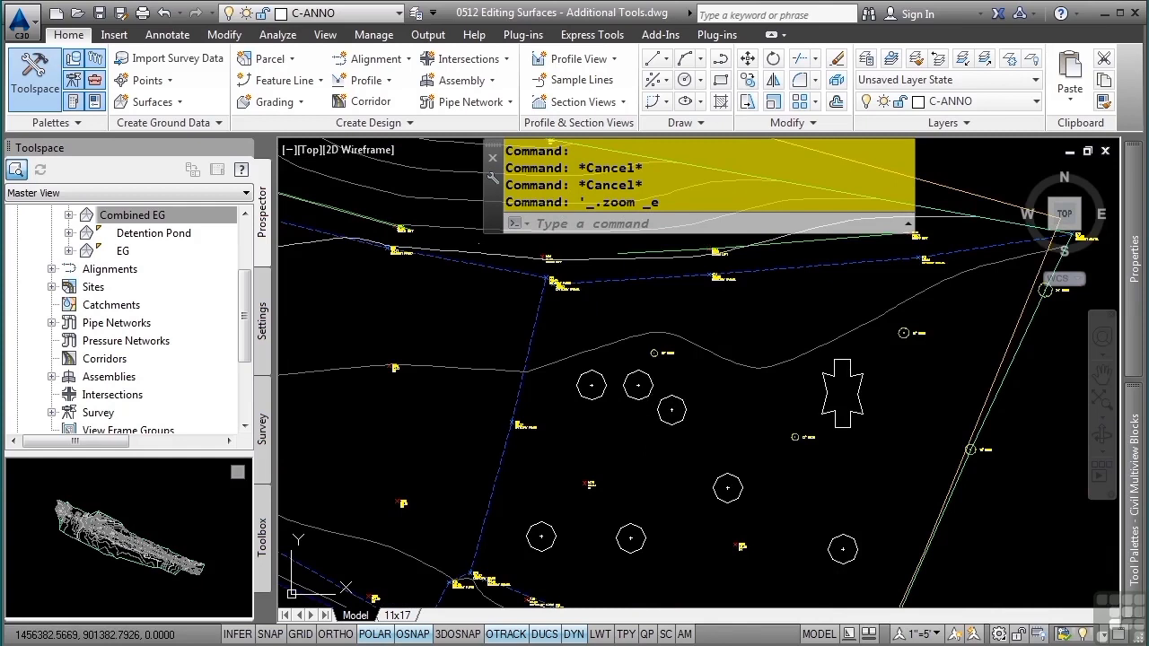
pyautogui.write('rea')
pyautogui.press('Return')
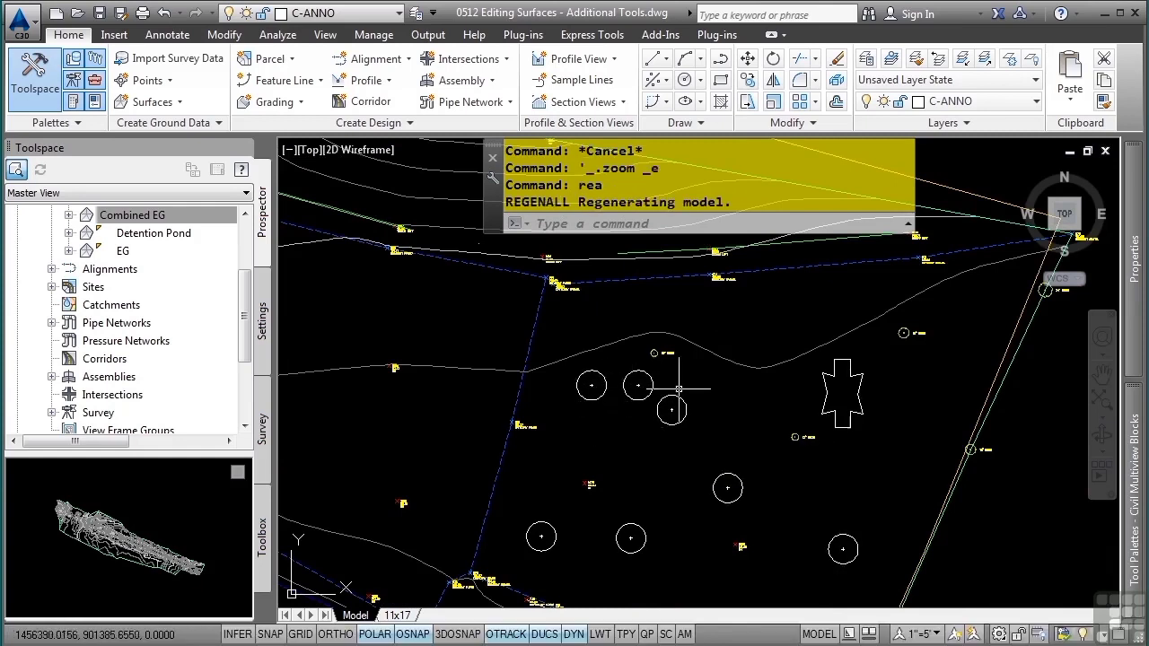
# Move all listed block references, from Concepttree01 through UtilitiesPylon01, to the Combined EG surface elevation.
pyautogui.moveTo(638, 386)
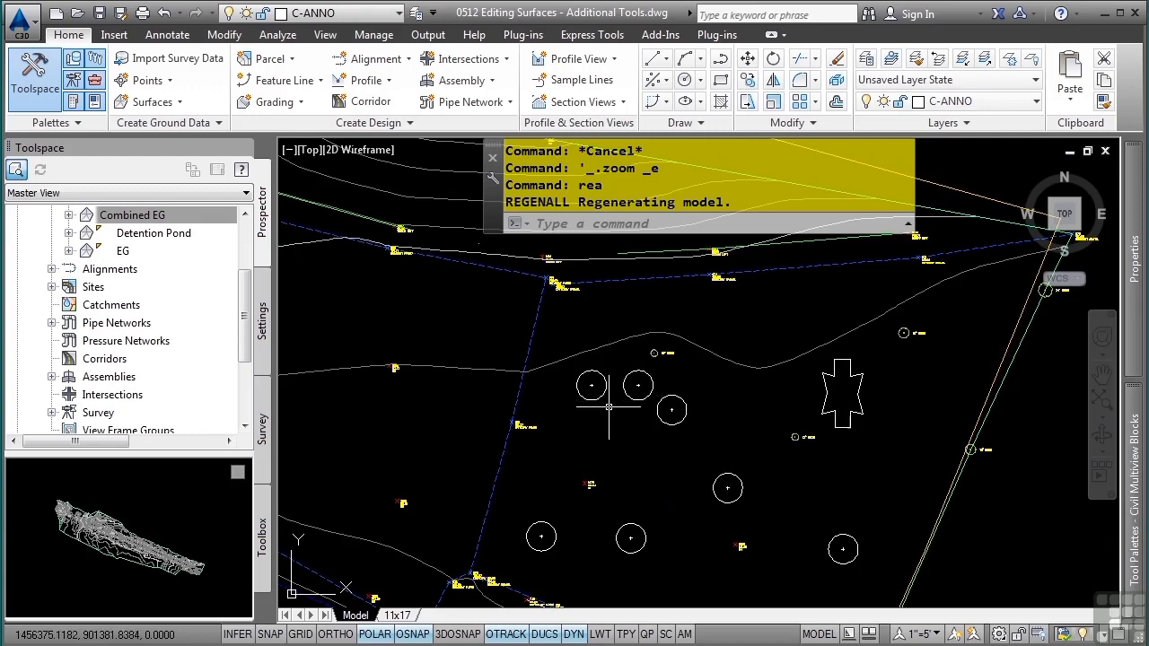
pyautogui.moveTo(609, 407)
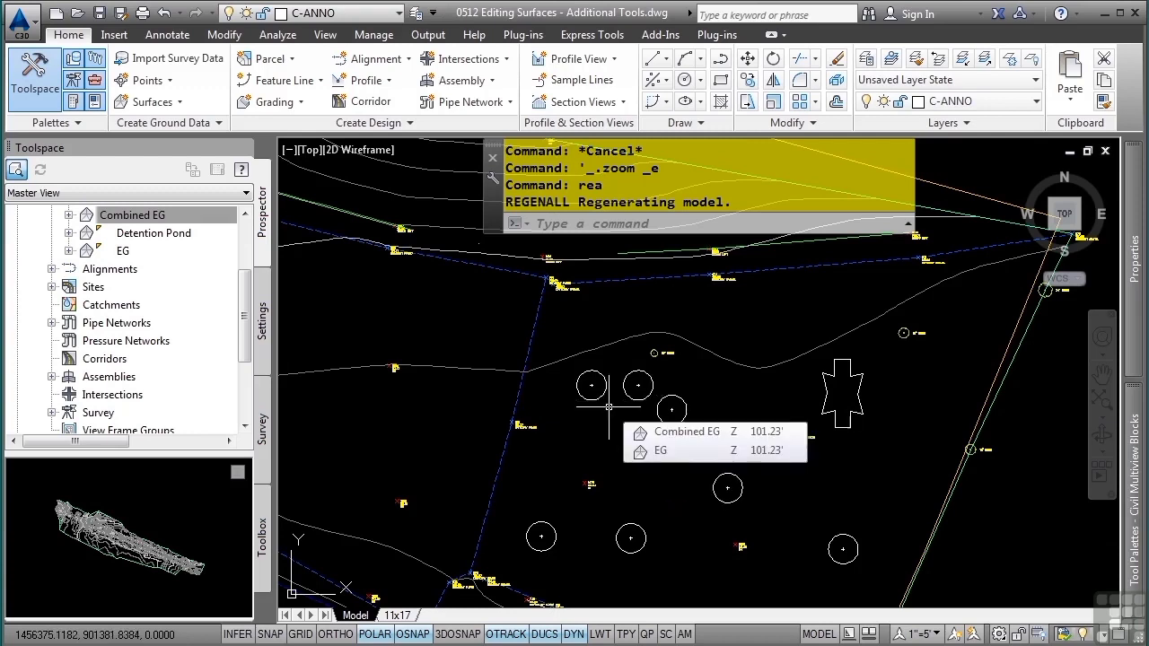
pyautogui.click(454, 369)
pyautogui.click(770, 123)
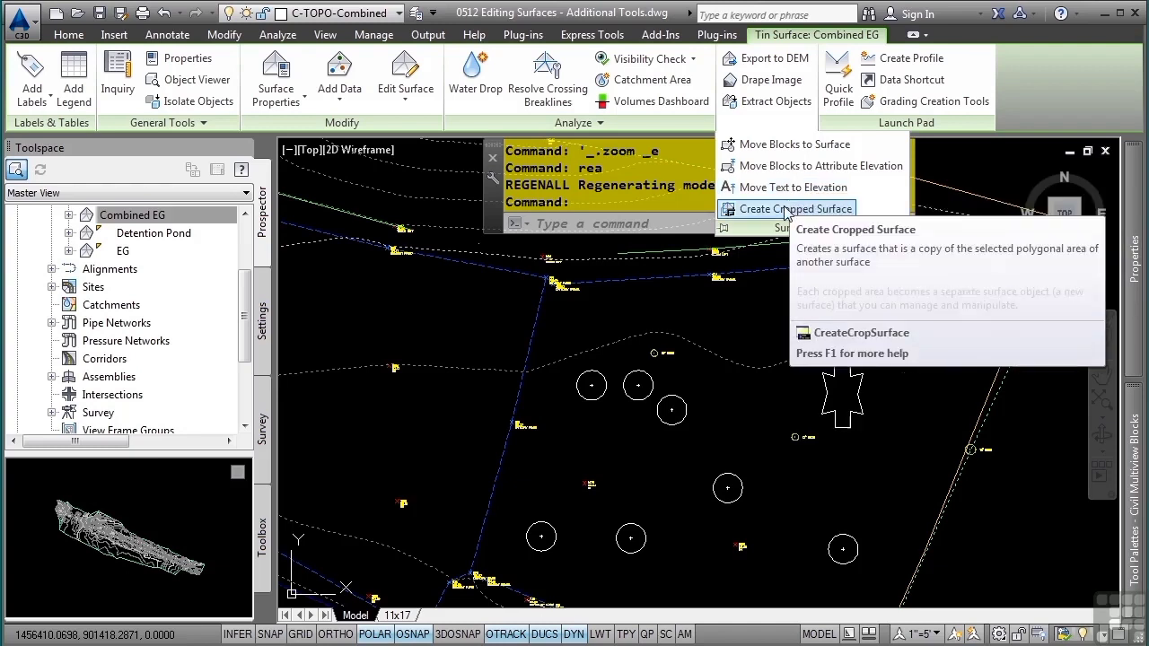
pyautogui.click(749, 145)
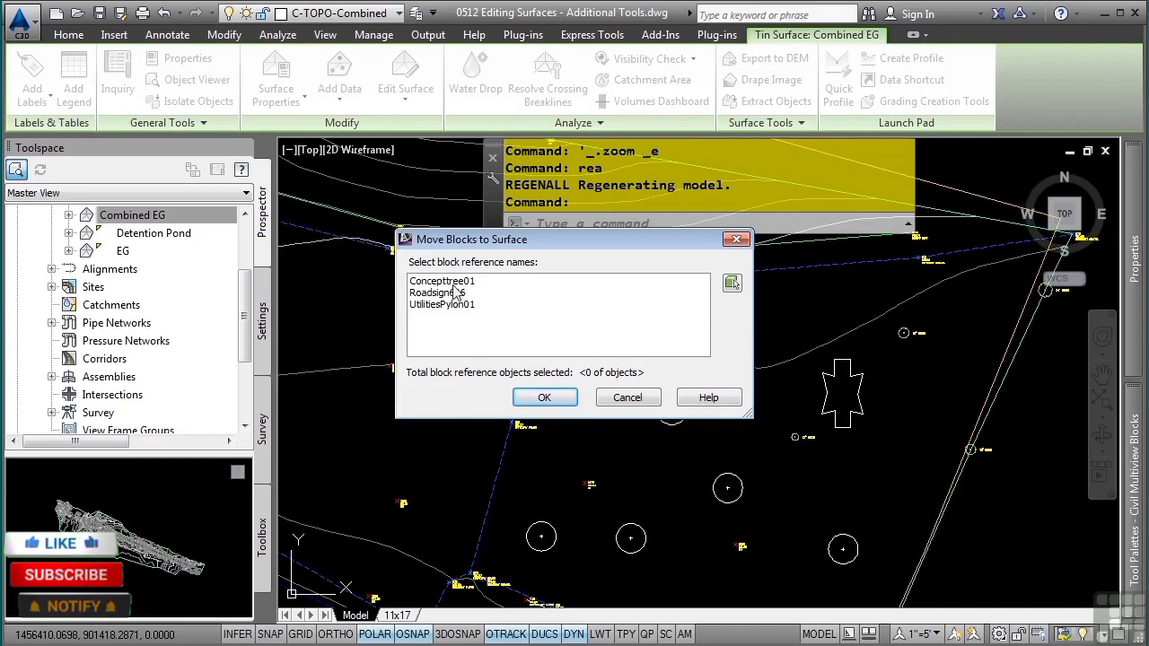
pyautogui.moveTo(444, 281); pyautogui.dragTo(455, 315)
pyautogui.click(544, 397)
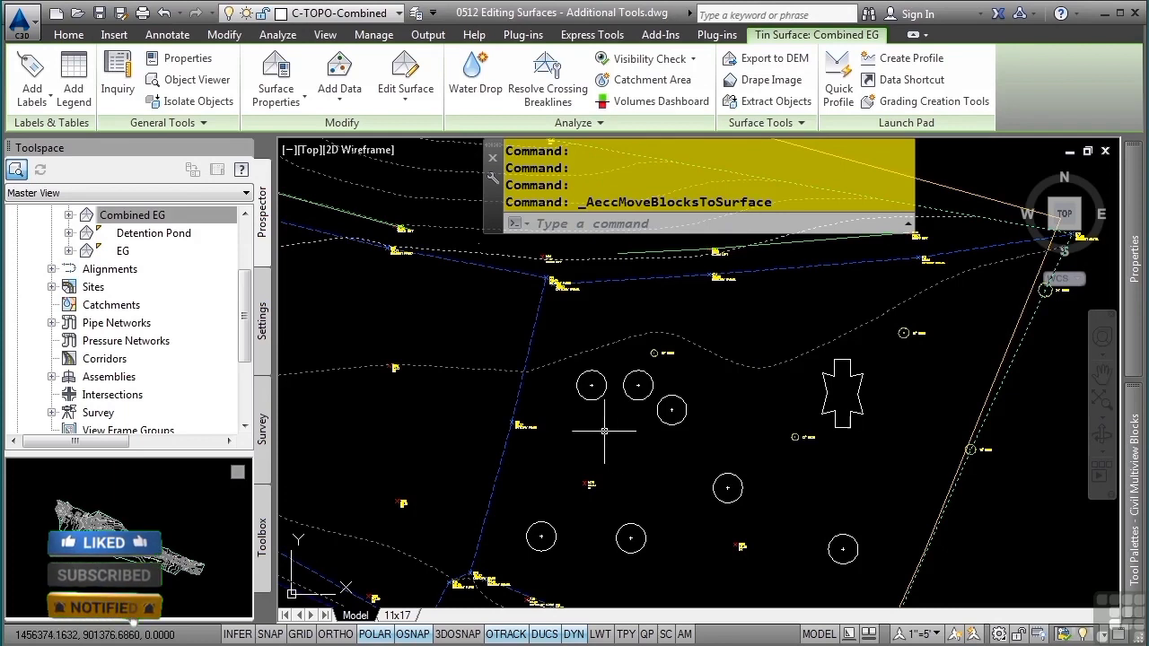
# Select all similar tree blocks and the pylon together with the Combined EG surface, and open them in the Object Viewer.
pyautogui.click(592, 387)
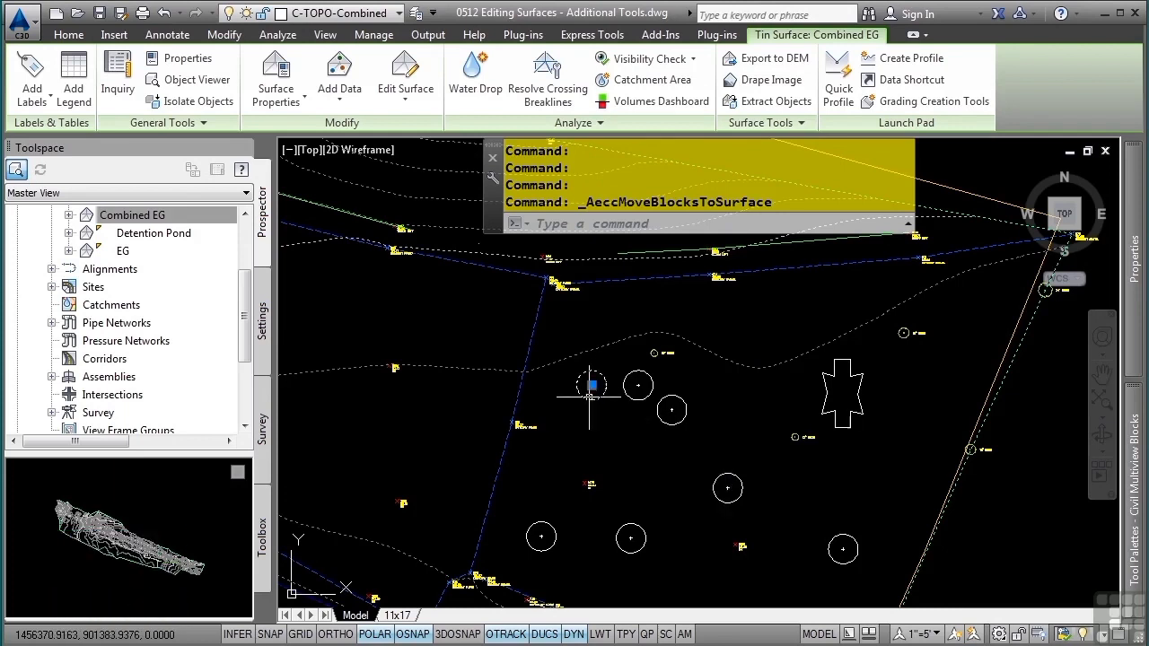
pyautogui.rightClick(593, 419)
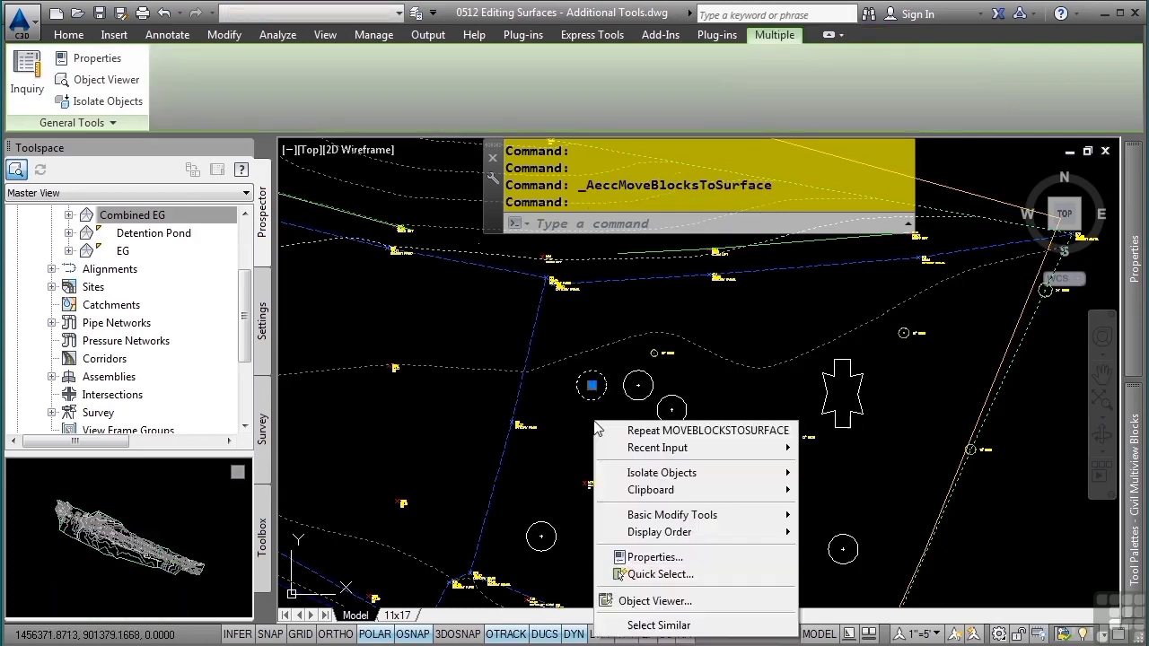
pyautogui.click(653, 621)
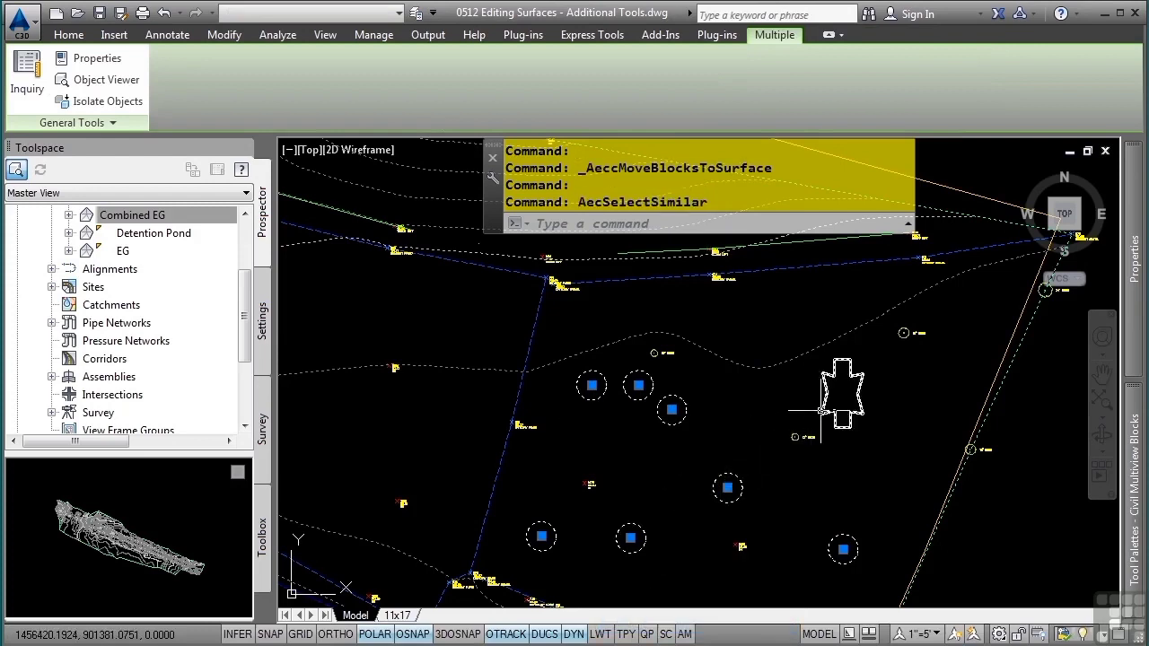
pyautogui.click(821, 411)
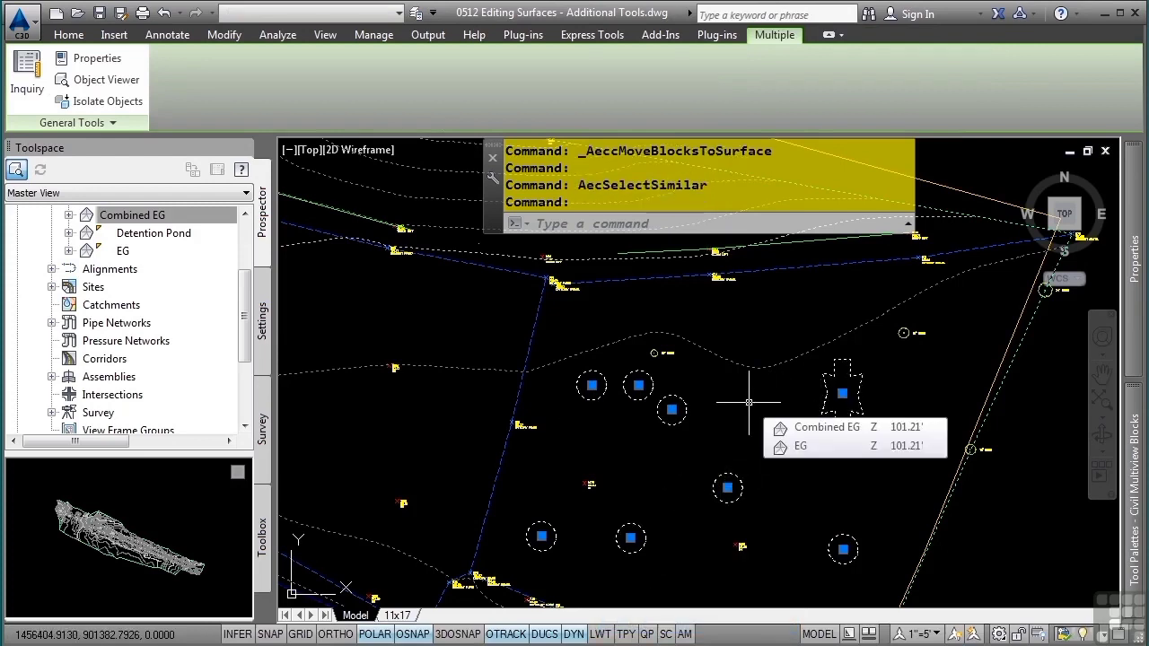
pyautogui.rightClick(752, 411)
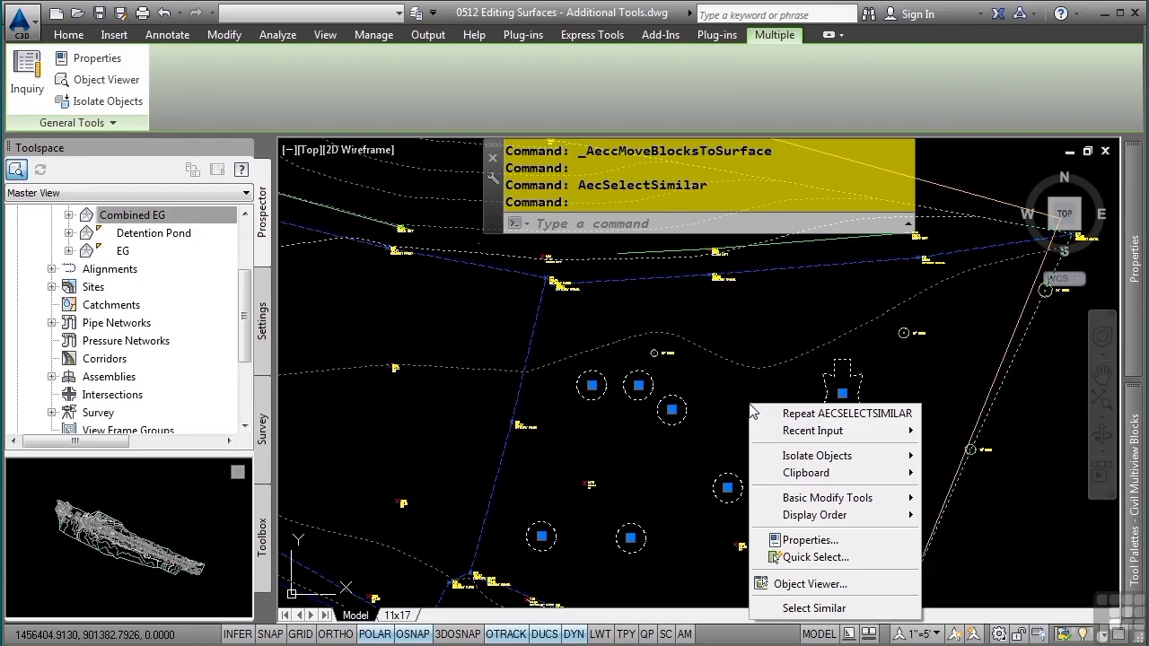
pyautogui.click(795, 584)
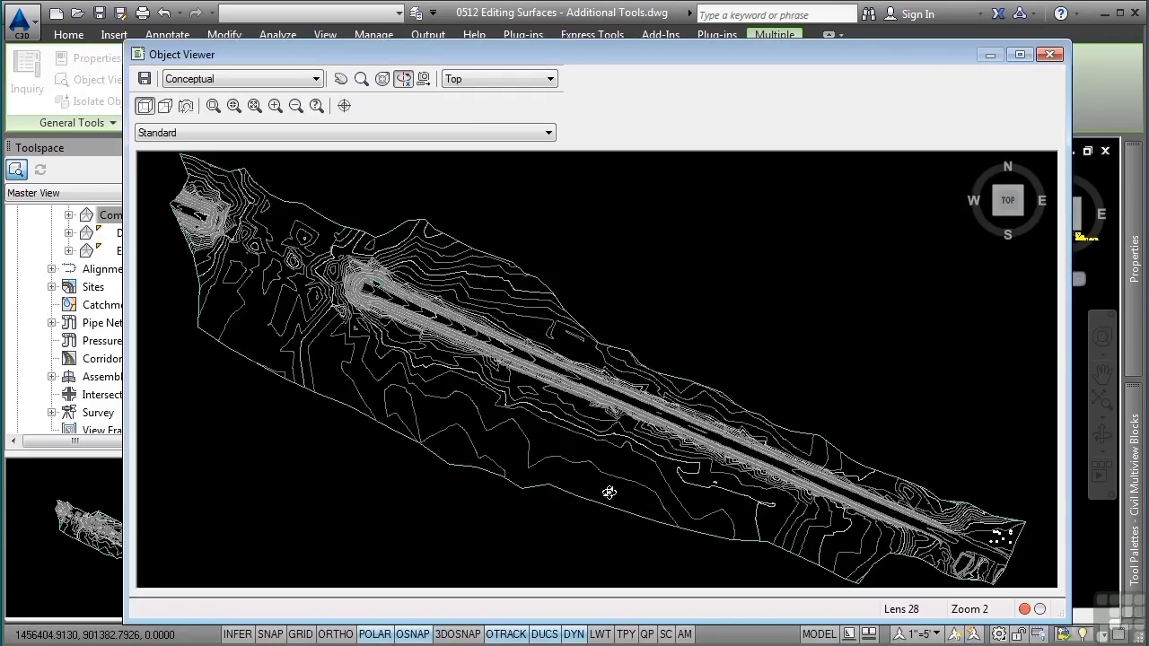
# Examine in 3D how the trees and the pylon sit on the Combined EG surface, and close the viewer.
pyautogui.moveTo(608, 492)
pyautogui.mouseDown()
pyautogui.moveTo(640, 449)
pyautogui.moveTo(646, 342)
pyautogui.mouseUp()
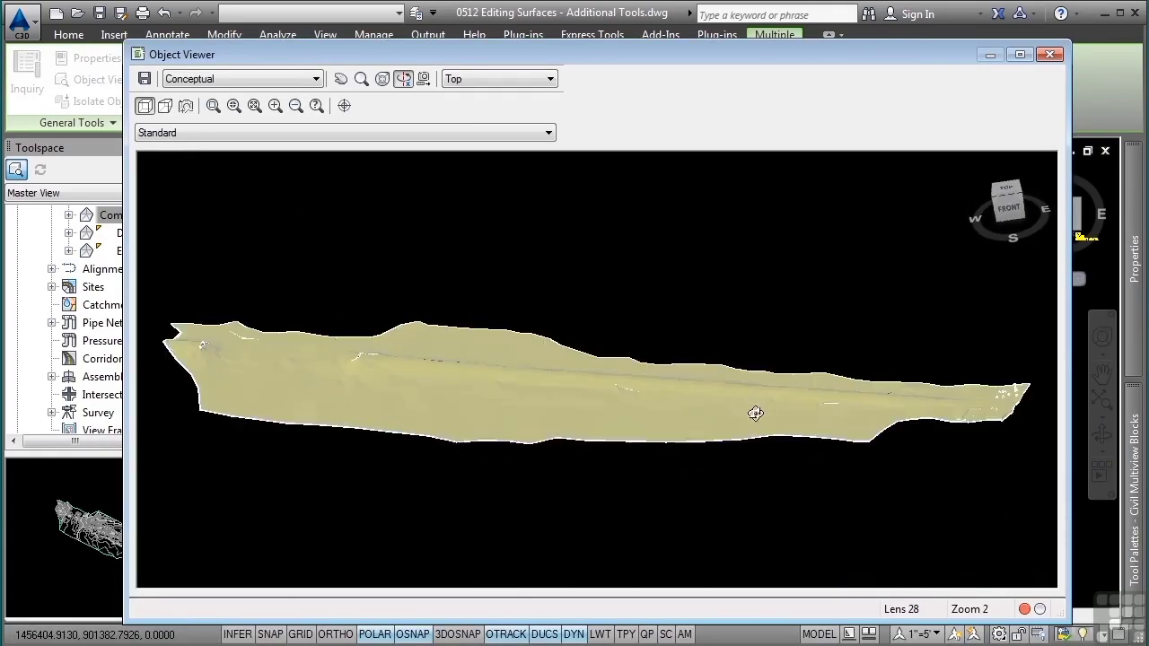
pyautogui.moveTo(821, 423); pyautogui.dragTo(592, 467, button='middle')
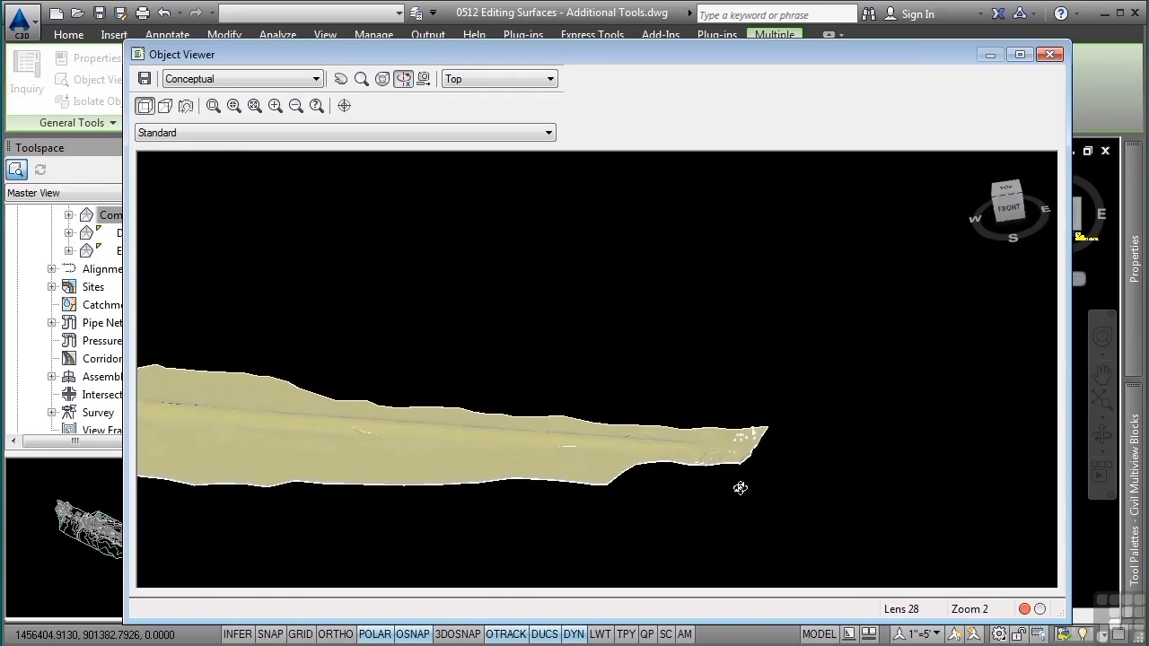
pyautogui.moveTo(764, 454); pyautogui.dragTo(718, 461)
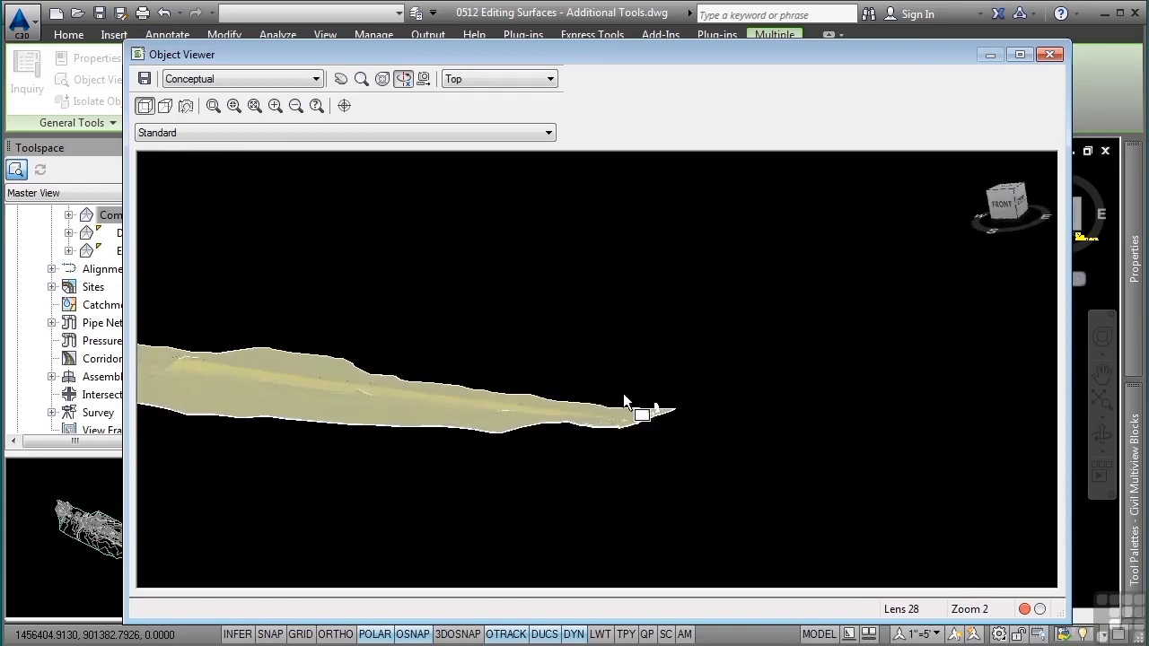
pyautogui.moveTo(617, 385); pyautogui.dragTo(671, 443)
pyautogui.scroll(3, 544, 361)
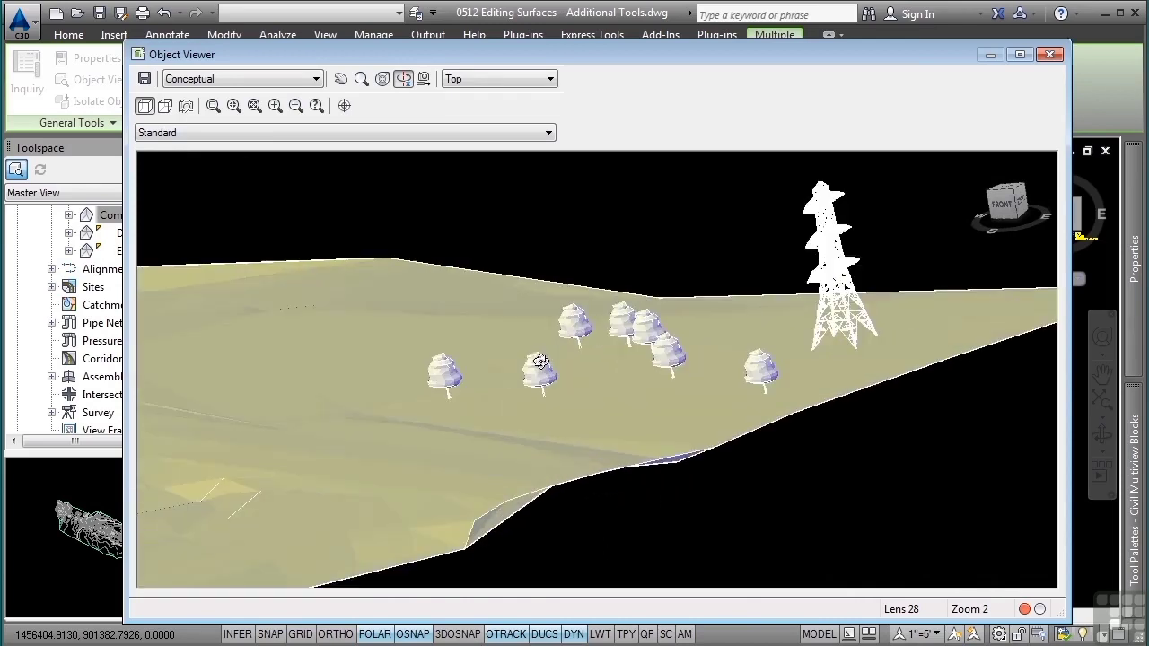
pyautogui.scroll(1, 538, 359)
pyautogui.scroll(-1, 552, 353)
pyautogui.press('Escape')
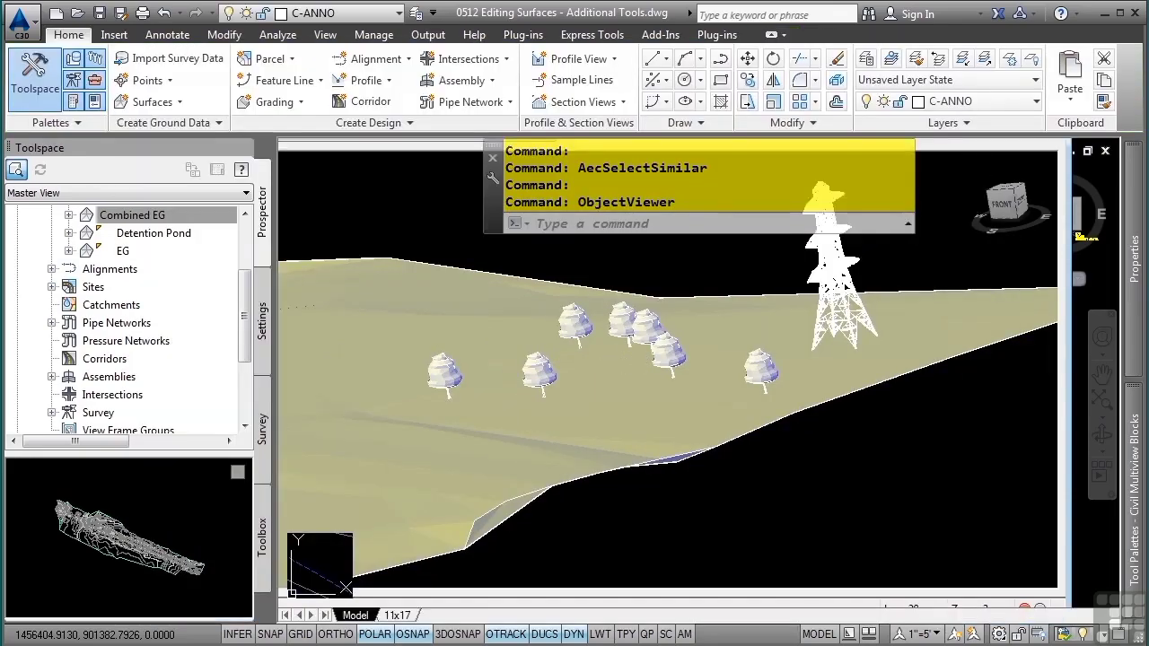
# Lower the Detention Pond surface by adding -10 to all its elevations with Raise/Lower Surface.
pyautogui.scroll(-5, 629, 440)
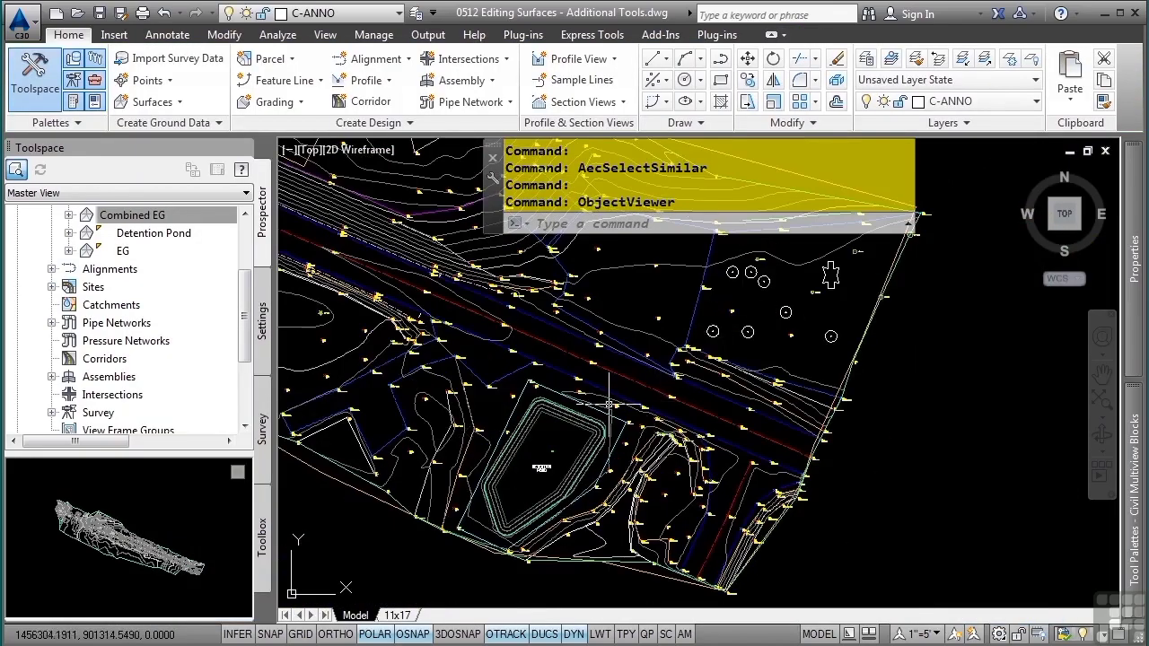
pyautogui.scroll(3, 643, 406)
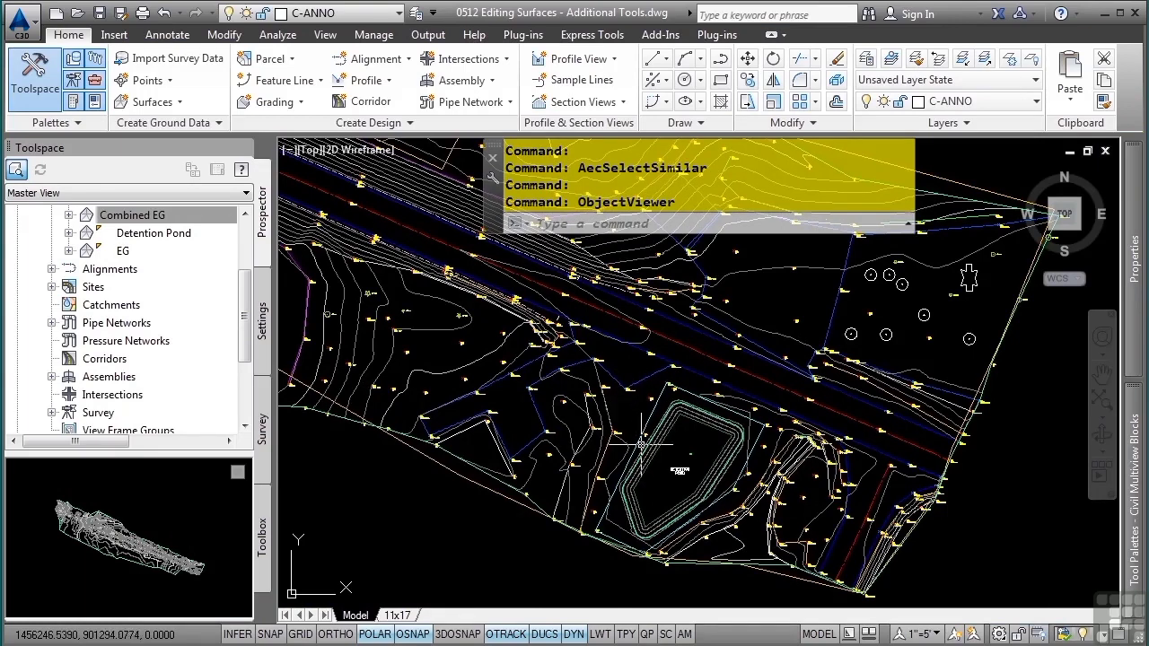
pyautogui.scroll(2, 525, 388)
pyautogui.press('Escape')
pyautogui.press('Escape')
pyautogui.press('Escape')
pyautogui.press('Escape')
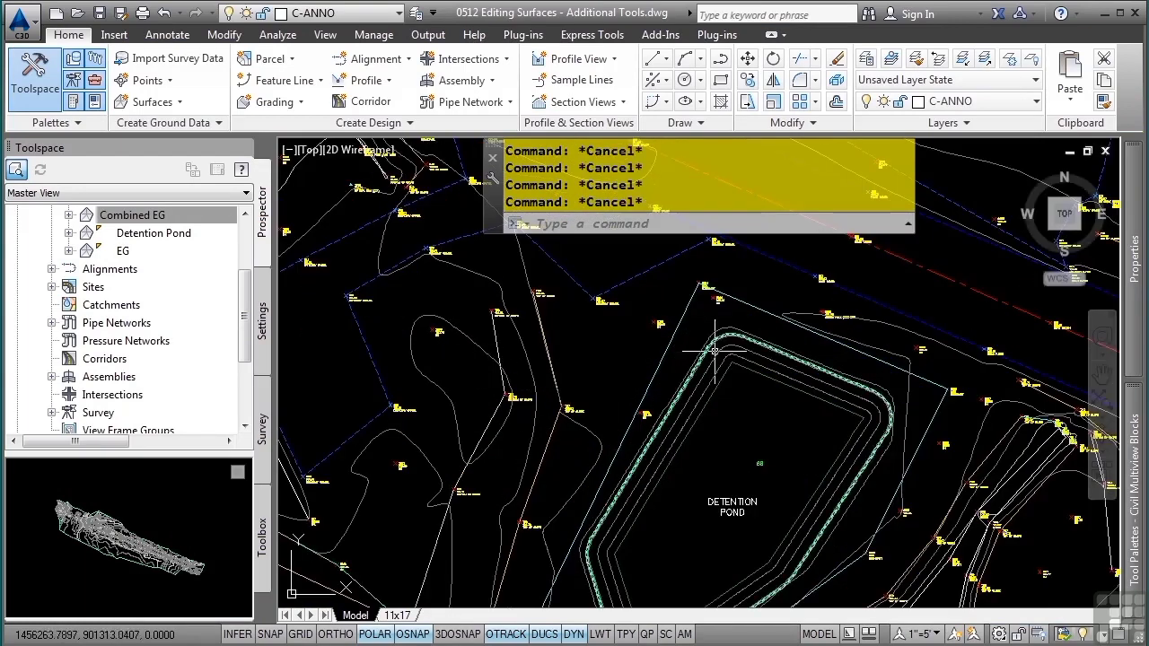
pyautogui.click(748, 359)
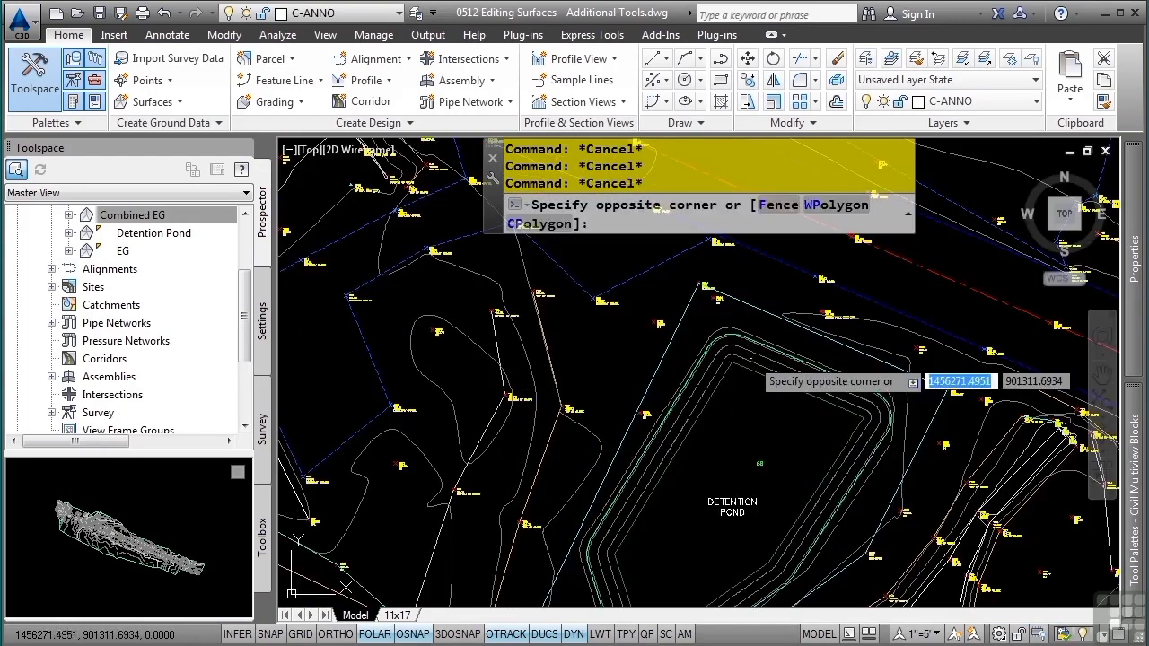
pyautogui.click(742, 358)
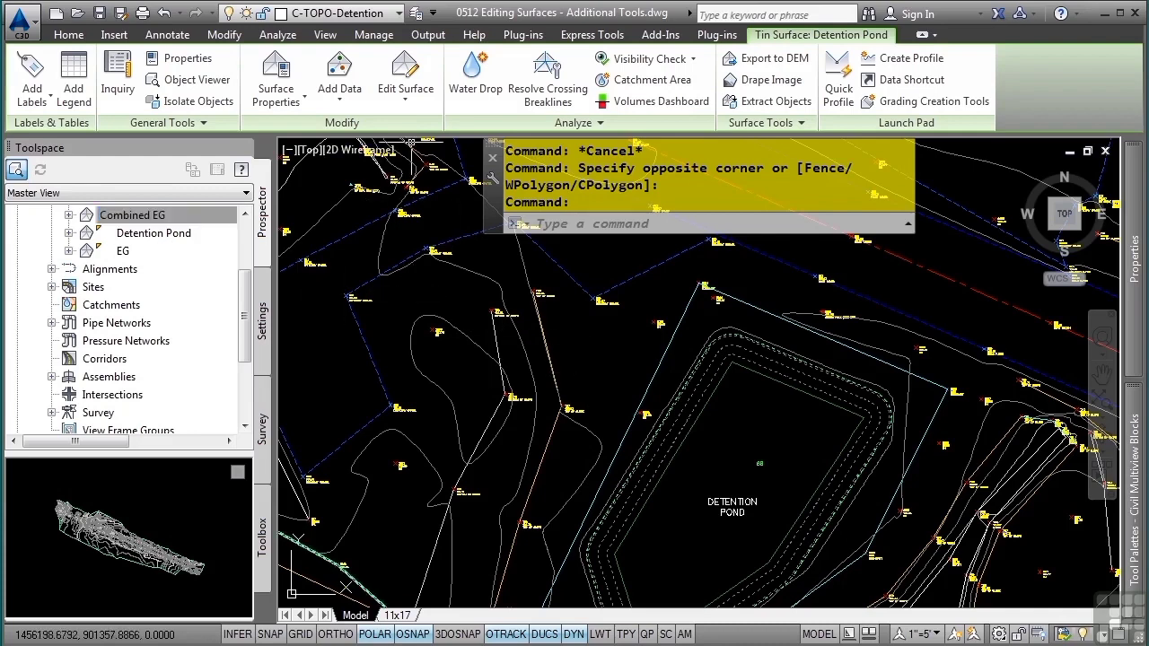
pyautogui.click(411, 97)
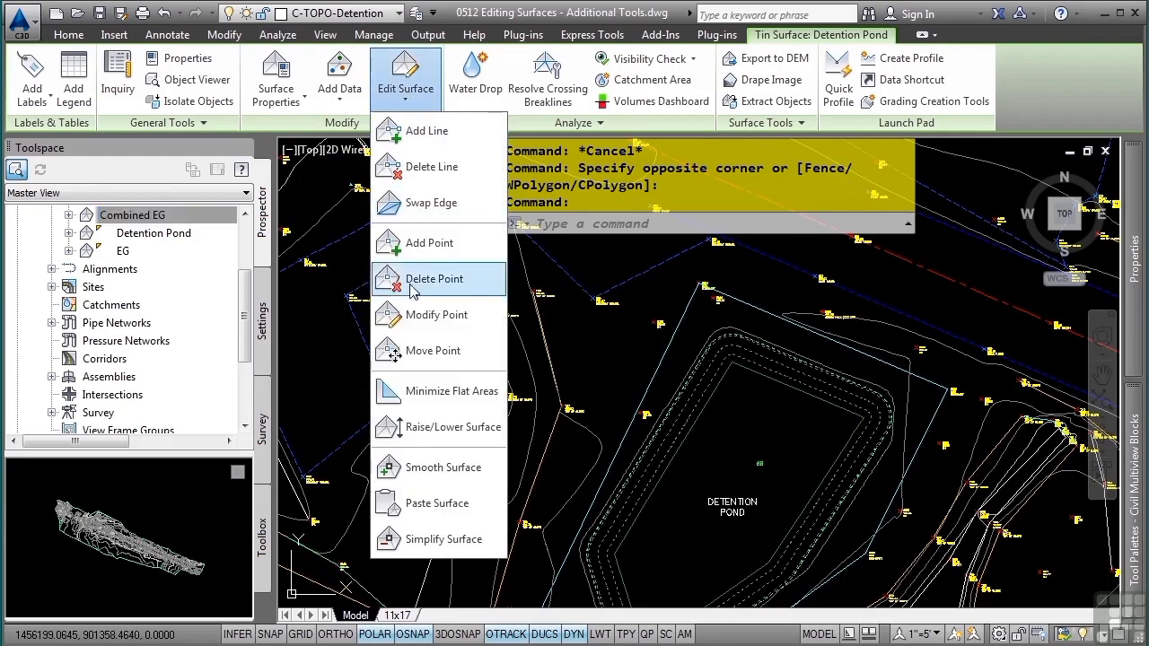
pyautogui.click(438, 429)
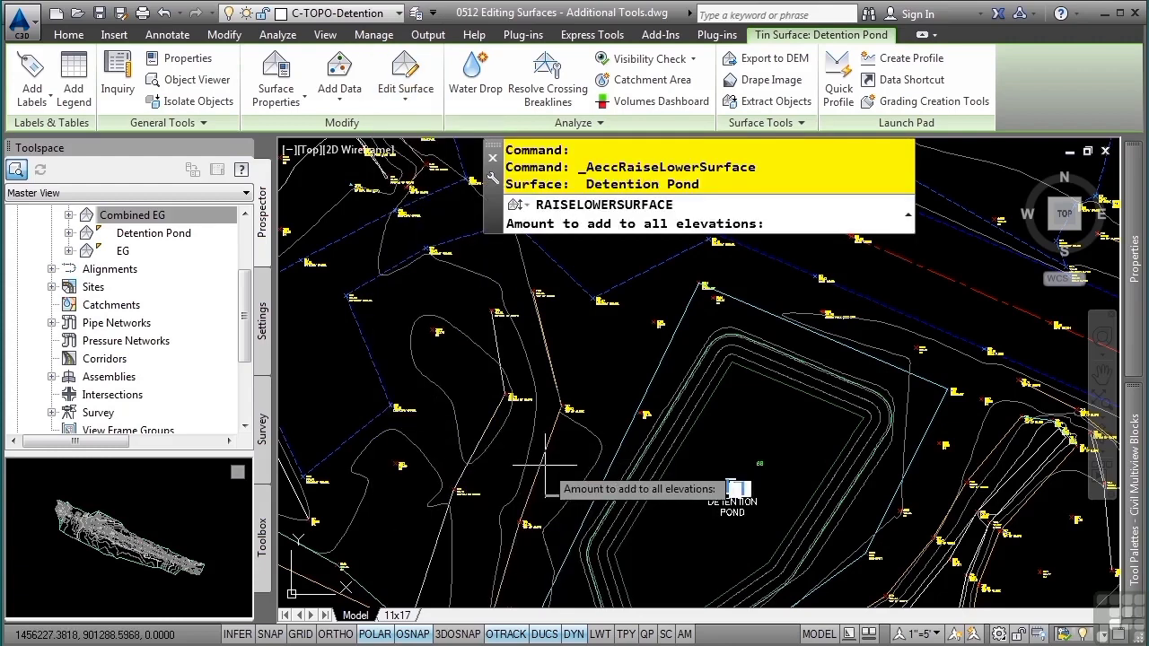
pyautogui.write('10')
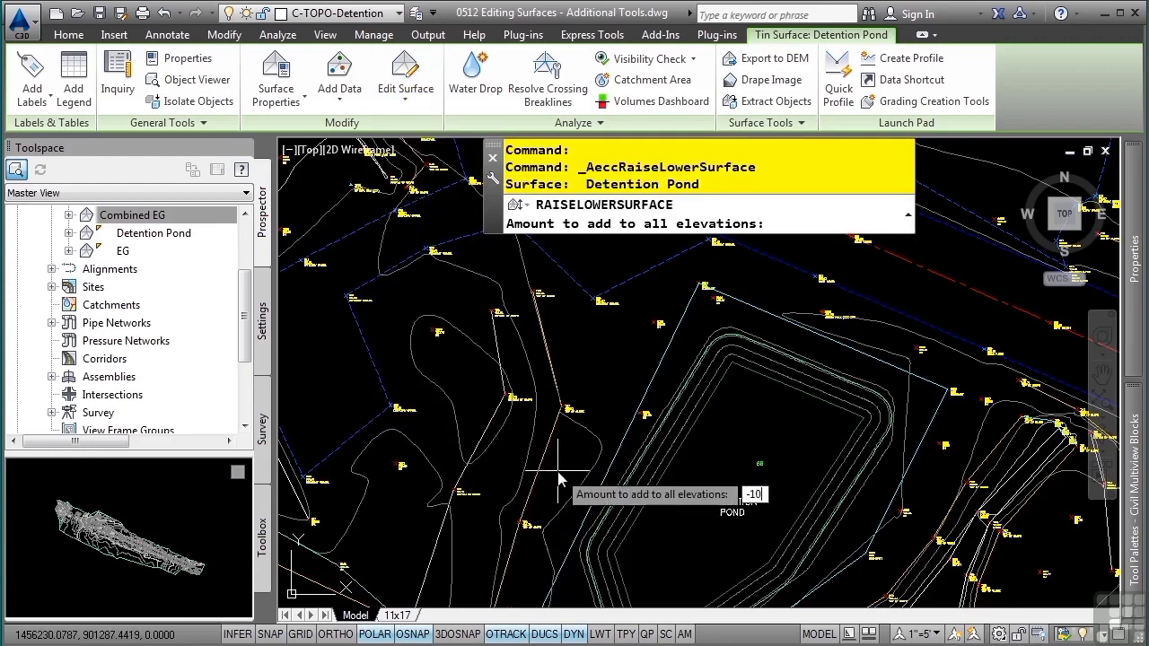
pyautogui.press('Return')
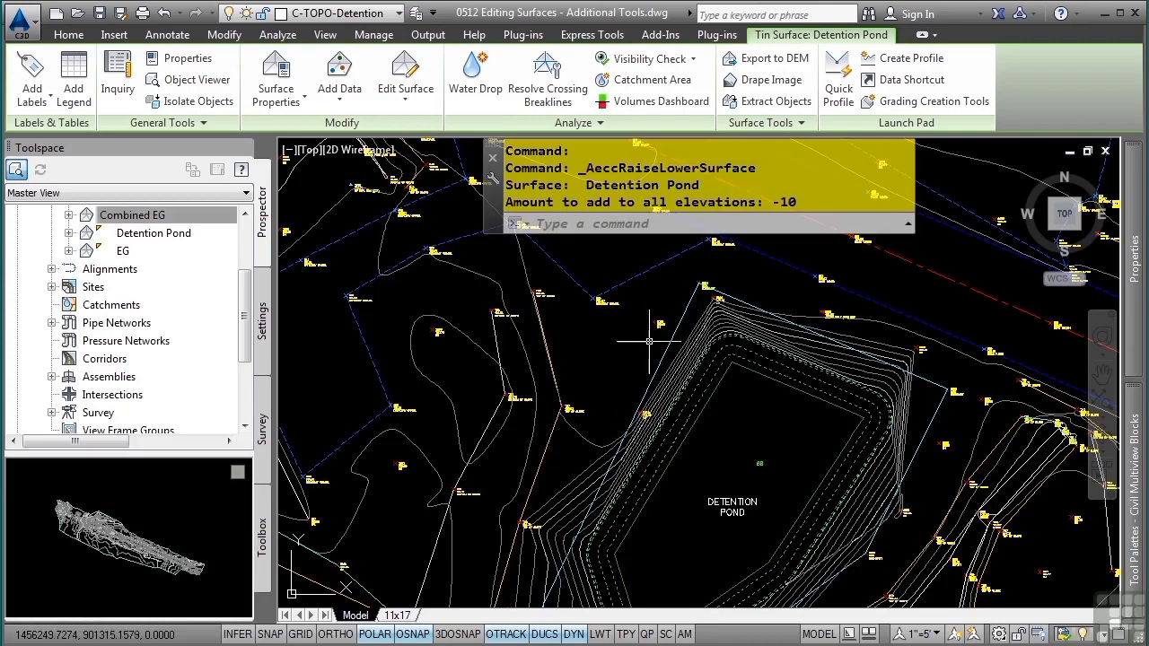
pyautogui.click(117, 219)
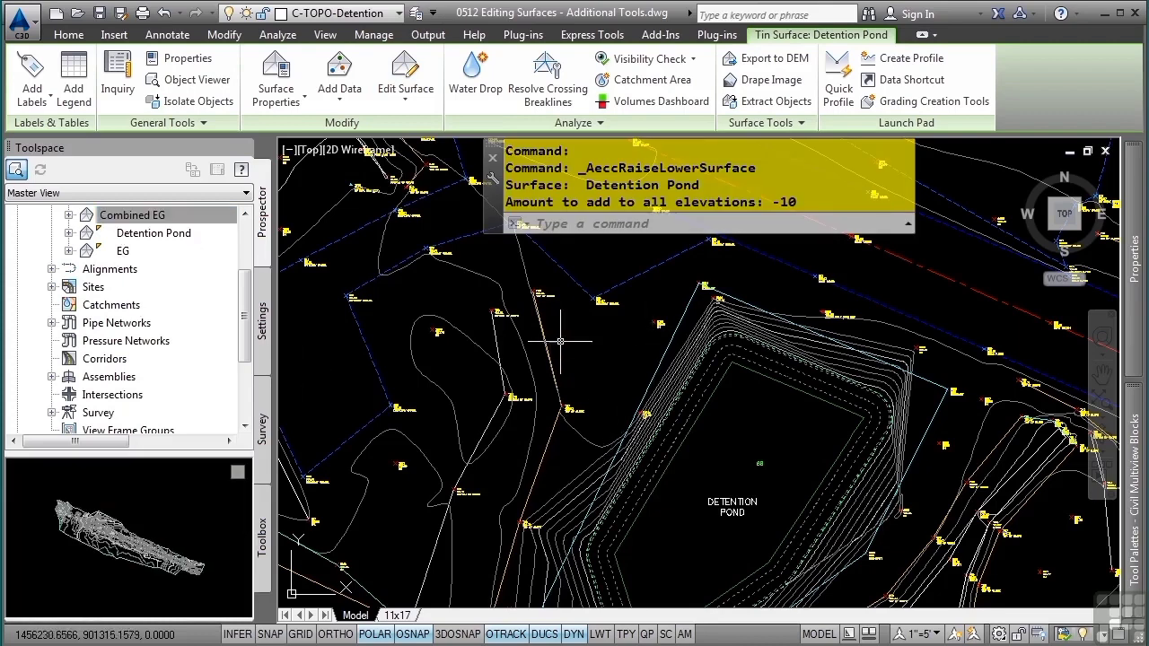
# Clear the current selection and select the Combined EG surface by one of its contours.
pyautogui.press('Escape')
pyautogui.press('Escape')
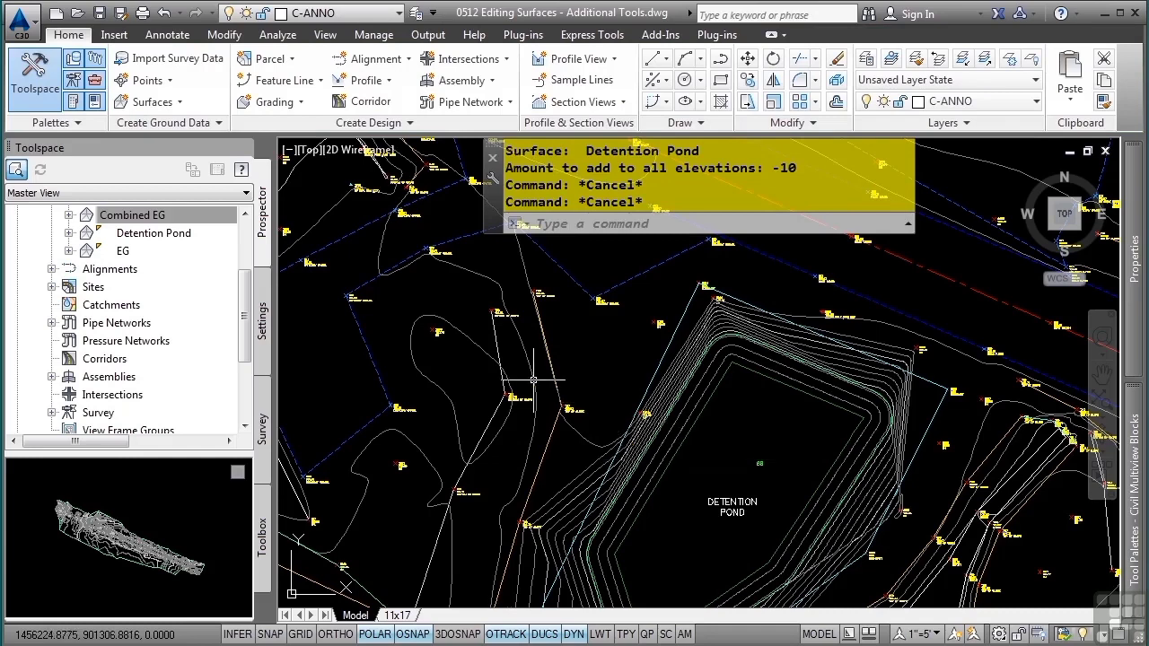
pyautogui.click(426, 315)
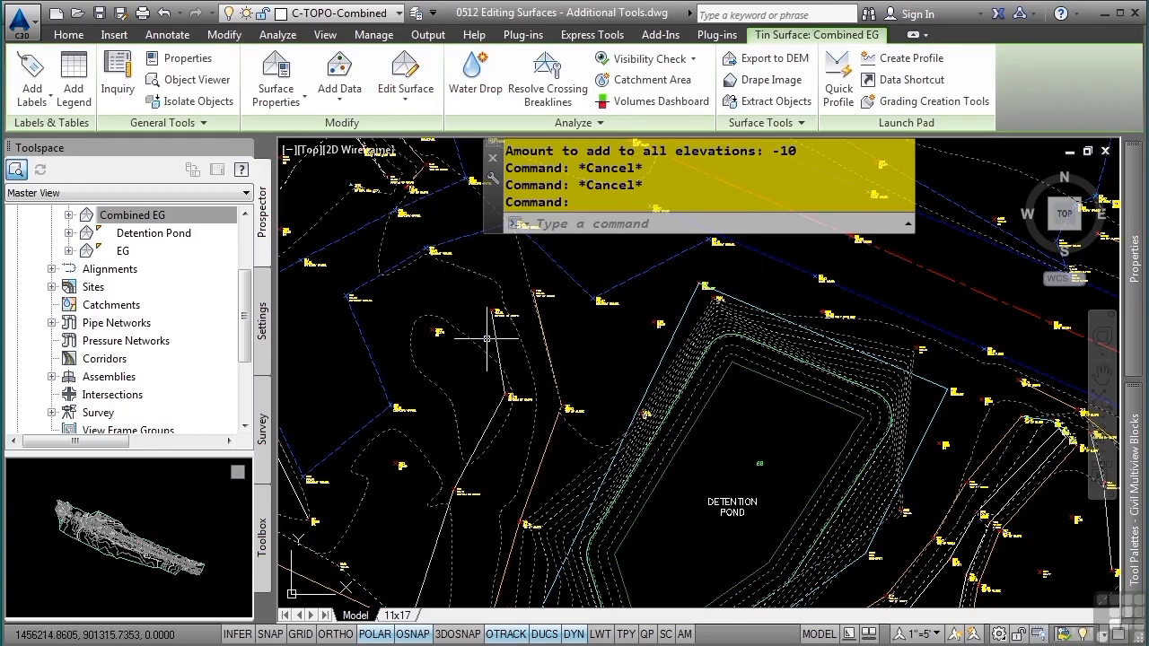
pyautogui.moveTo(490, 340)
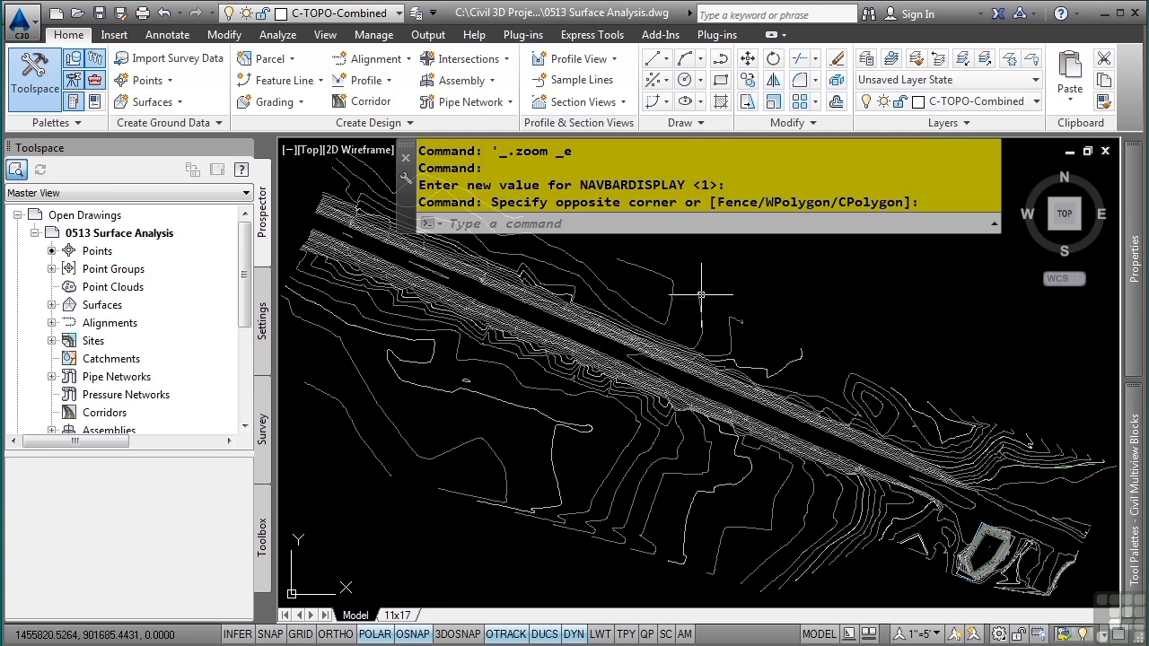
# Open the Slope Banding (2D) surface style of the 0513 Surface Analysis drawing for editing.
pyautogui.click(261, 363)
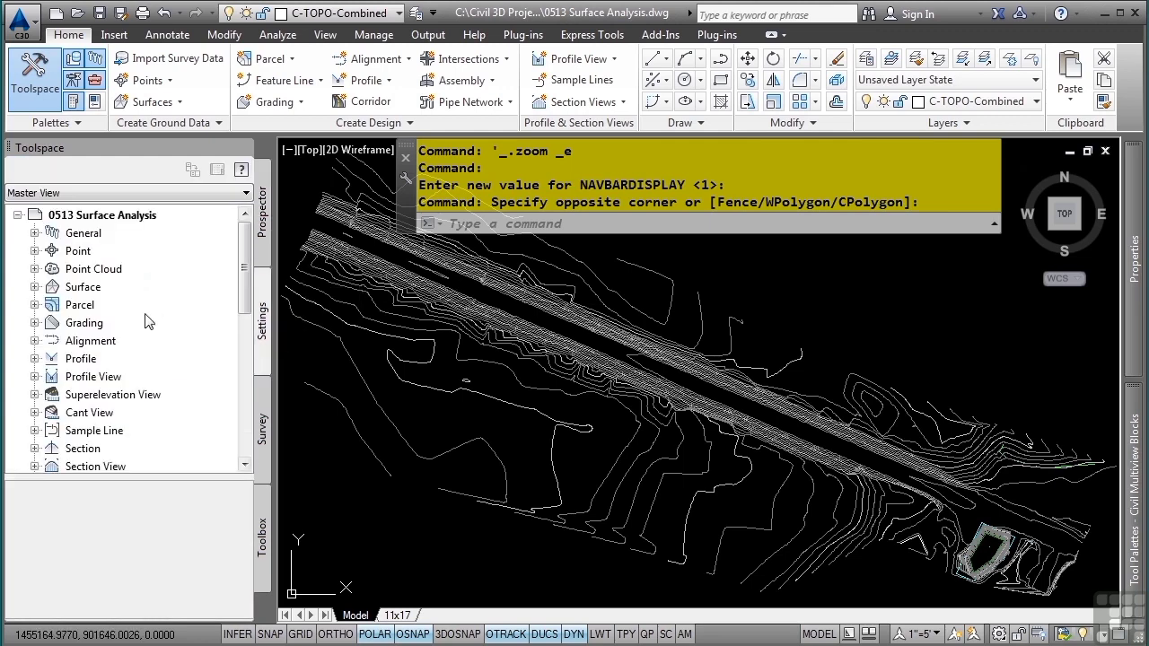
pyautogui.click(35, 287)
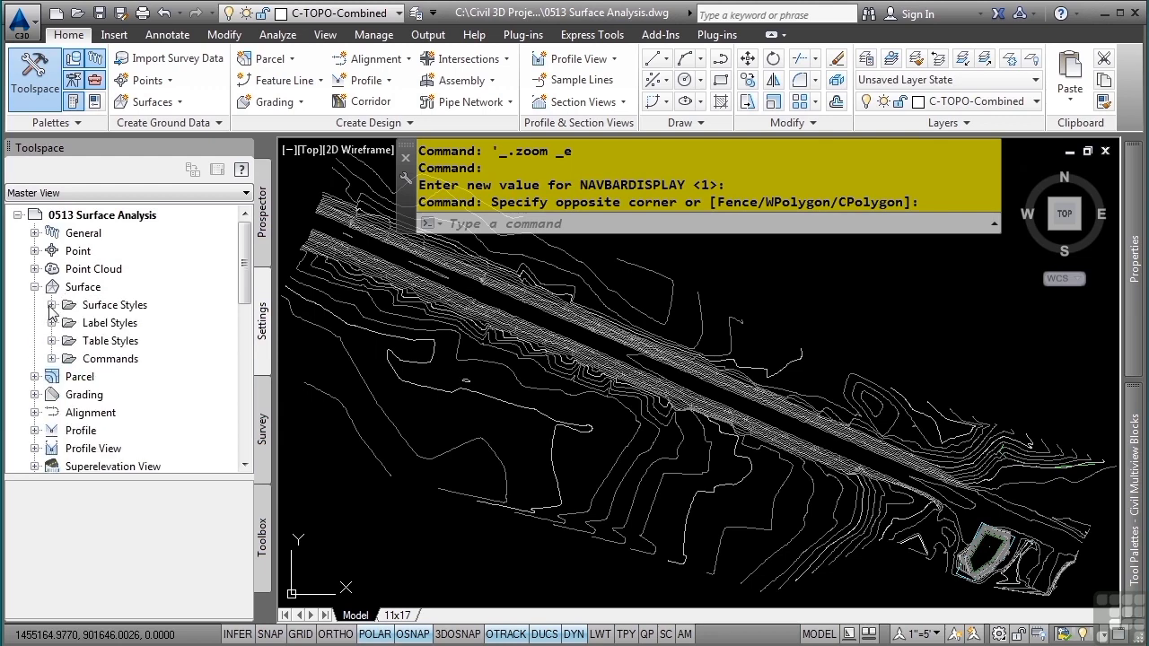
pyautogui.click(51, 305)
pyautogui.scroll(-2, 143, 388)
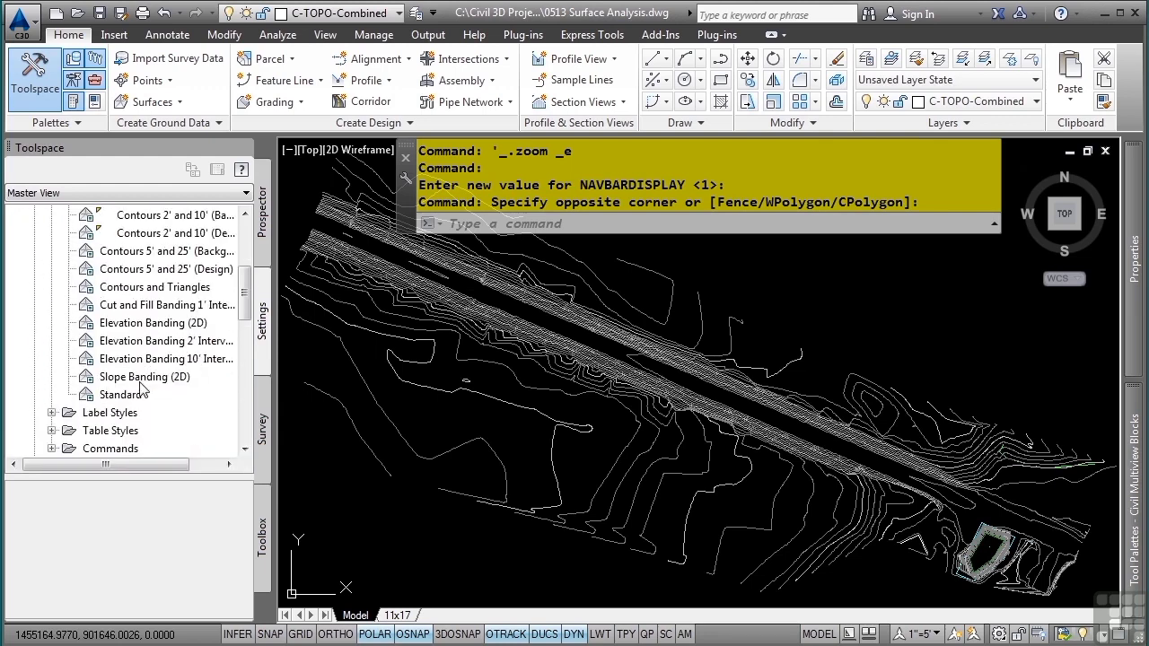
pyautogui.click(187, 381)
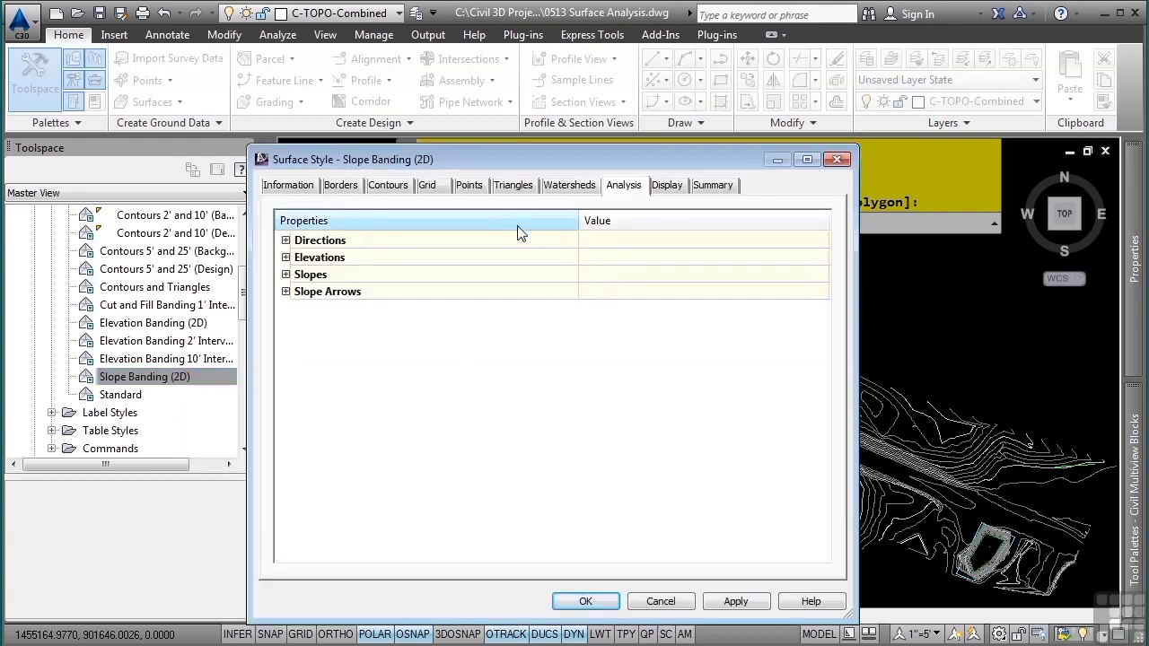
# Review the style's Directions and Slopes analysis settings and its plan component display, and close the style.
pyautogui.click(285, 240)
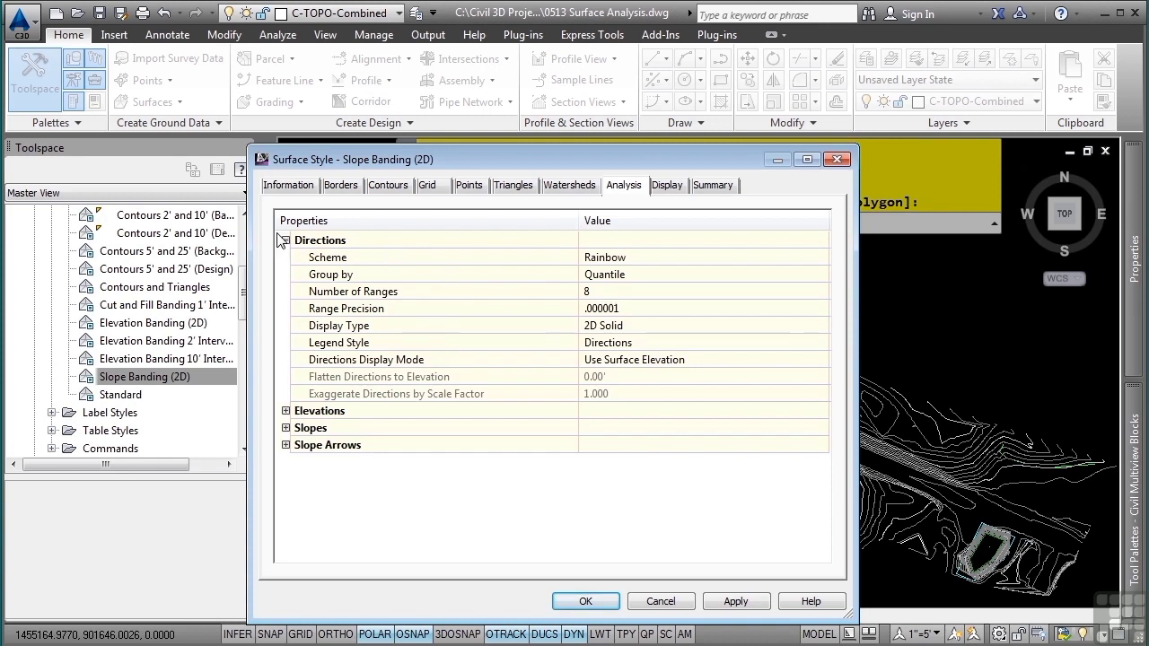
pyautogui.click(285, 241)
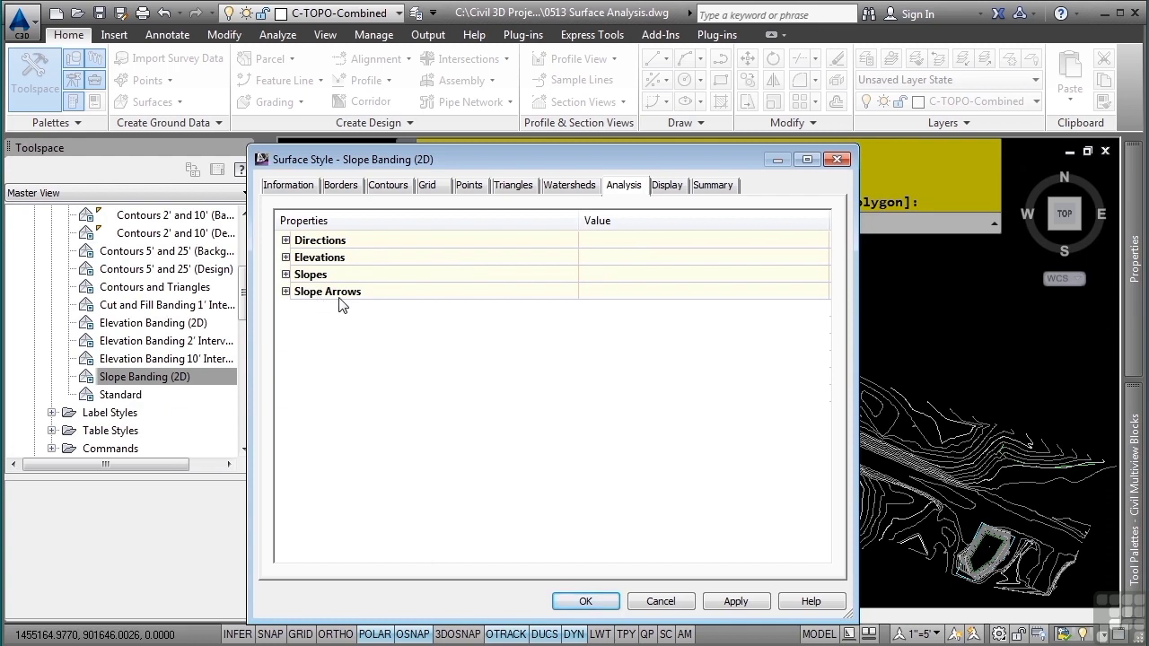
pyautogui.click(285, 273)
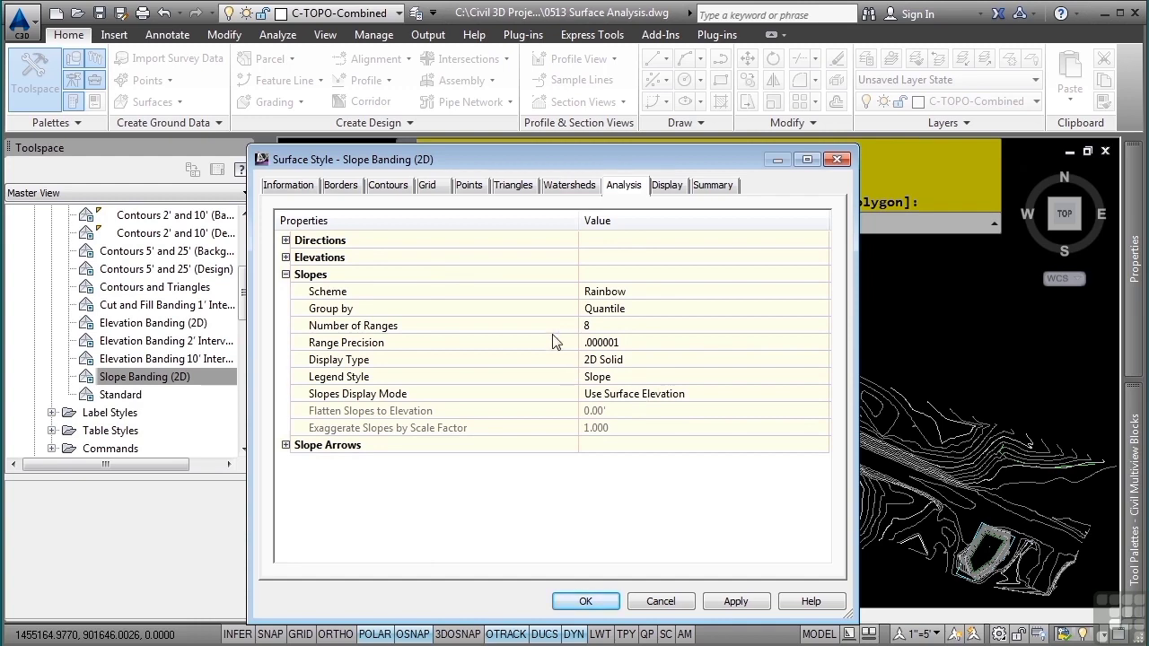
pyautogui.click(668, 187)
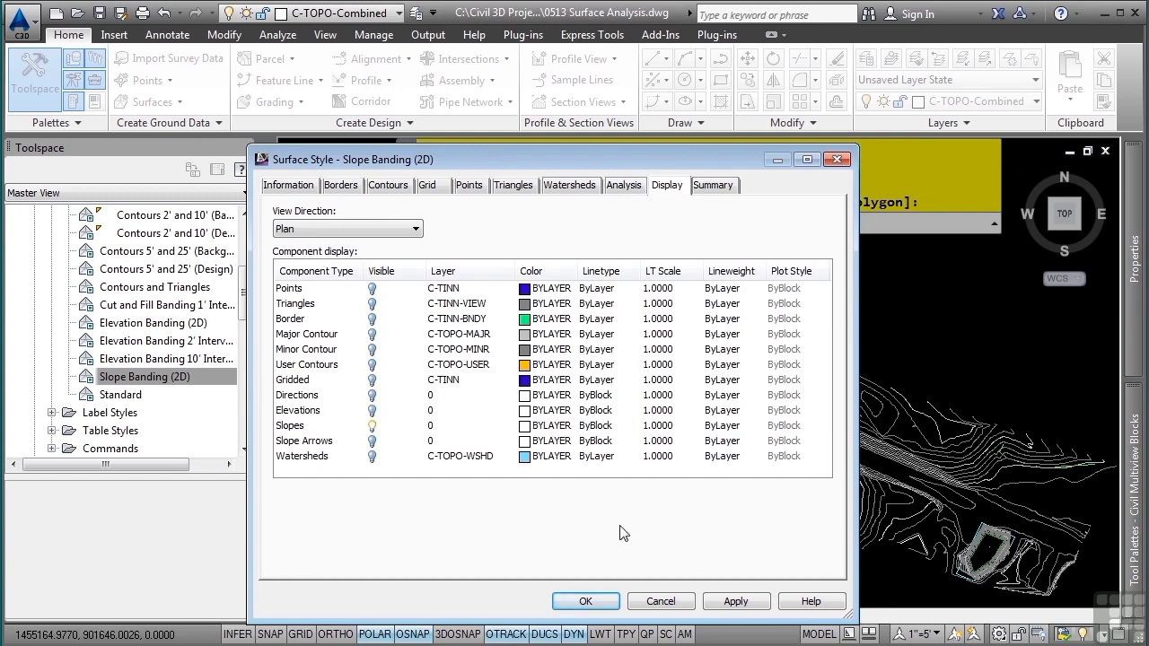
pyautogui.click(586, 602)
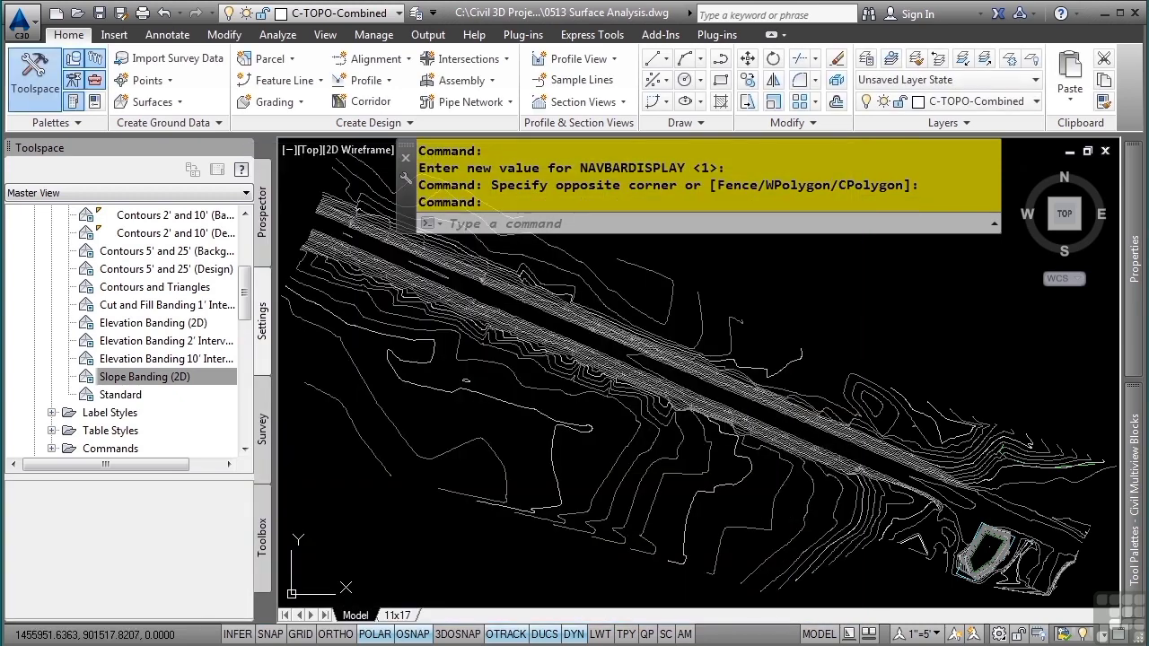
# Assign the Slope Banding (2D) style to the Combined EG surface.
pyautogui.click(873, 407)
pyautogui.moveTo(1135, 263)
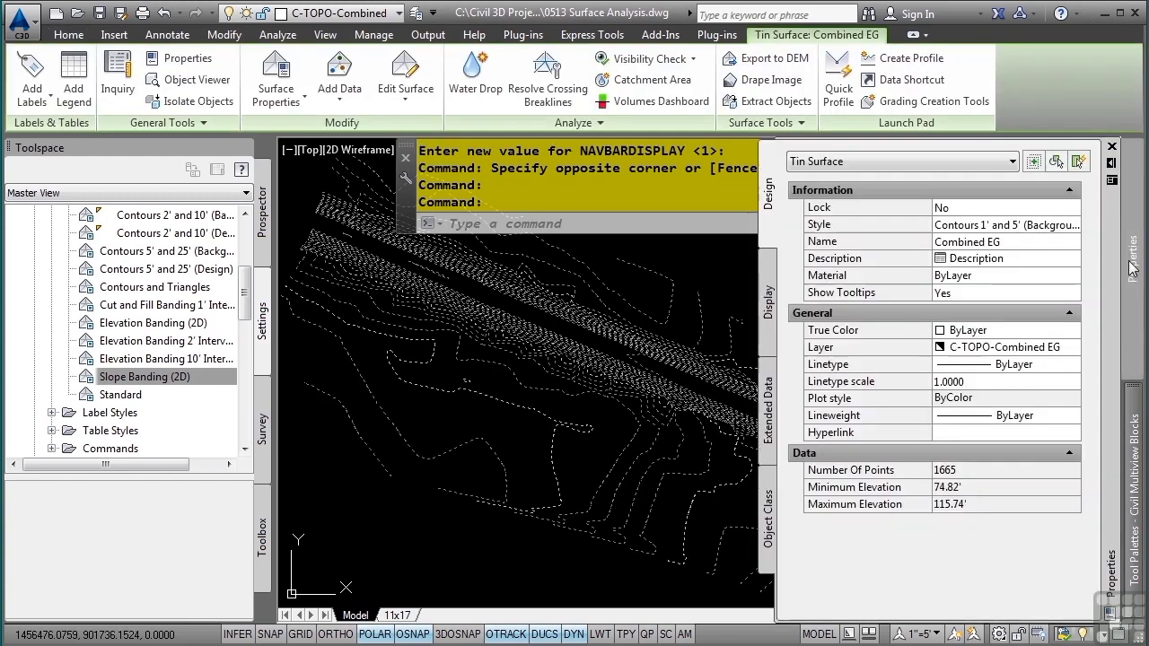
pyautogui.click(1064, 227)
pyautogui.click(1071, 226)
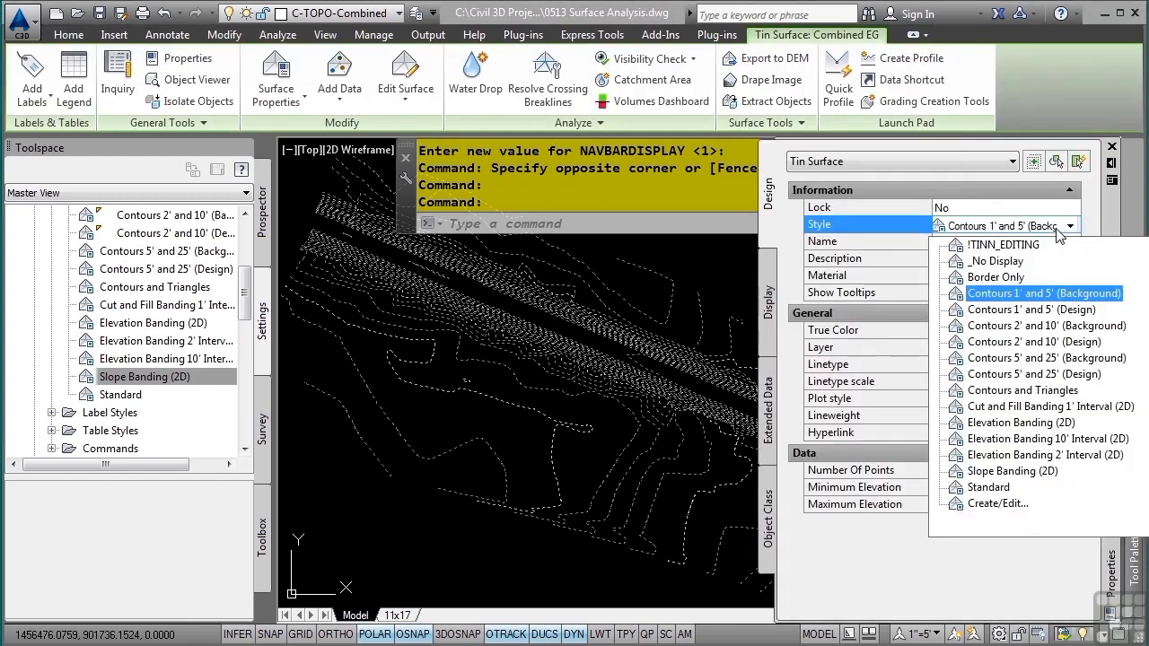
pyautogui.click(1006, 471)
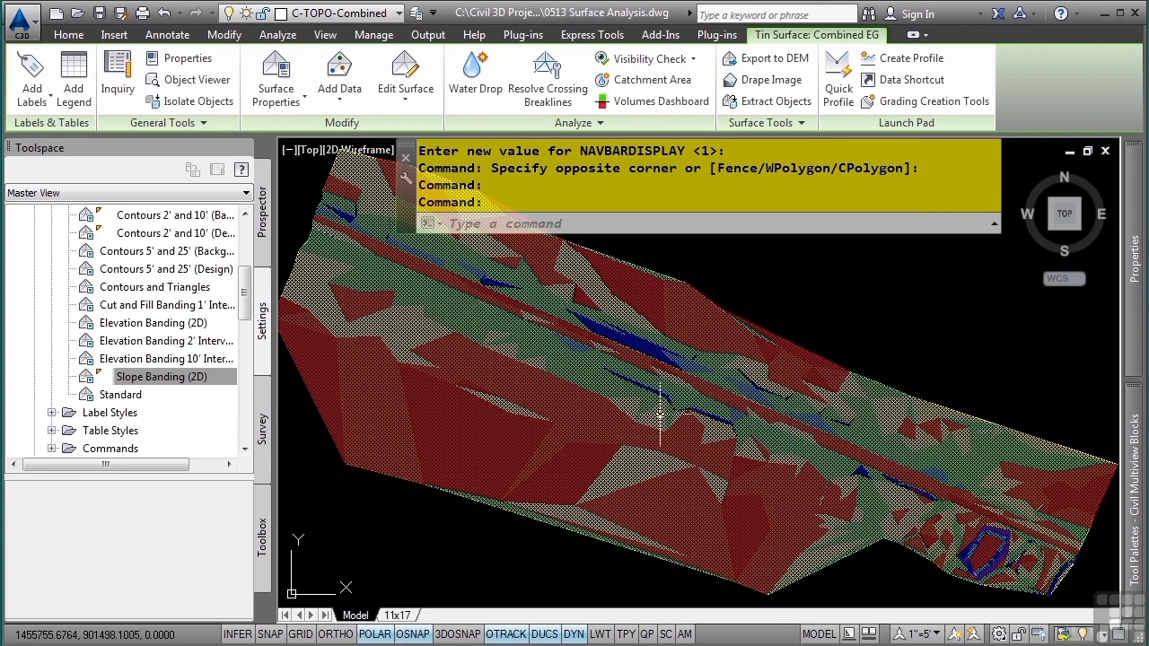
pyautogui.moveTo(660, 413)
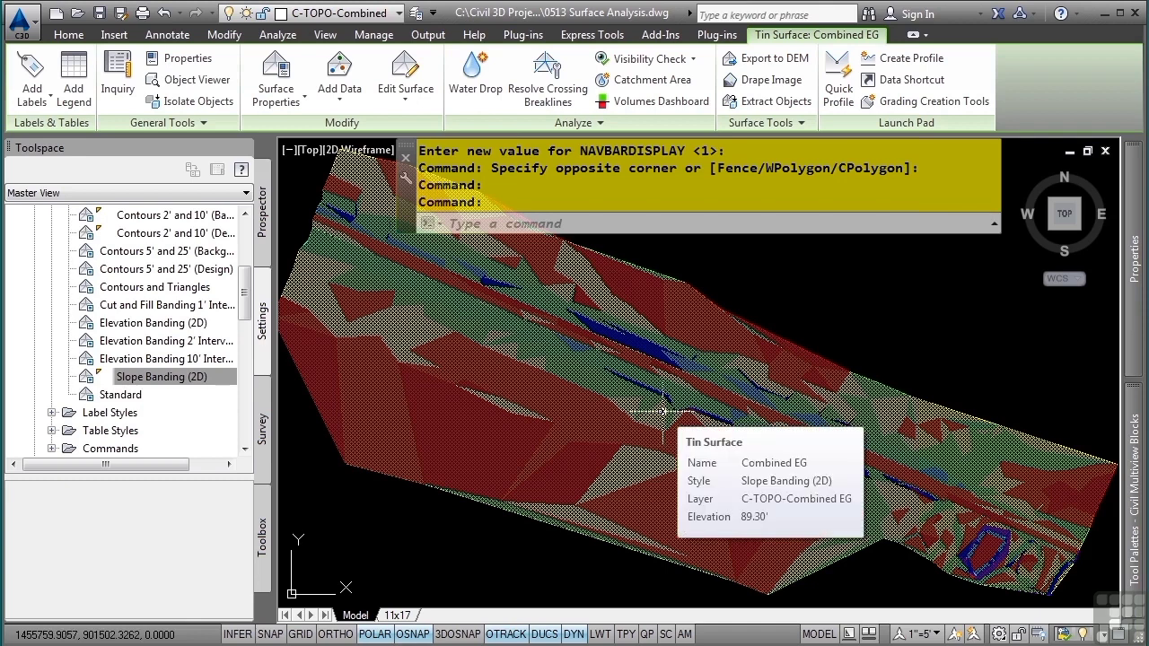
pyautogui.moveTo(619, 392)
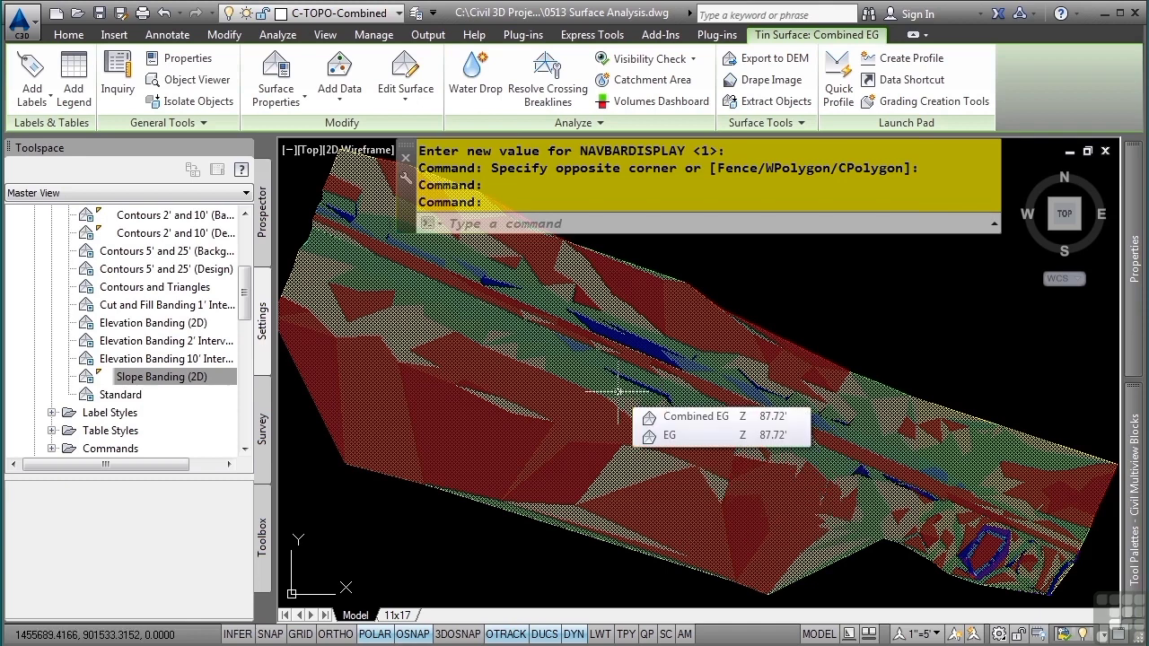
# Run a Slopes analysis with 3 ranges in the Combined EG surface properties and apply it.
pyautogui.click(281, 70)
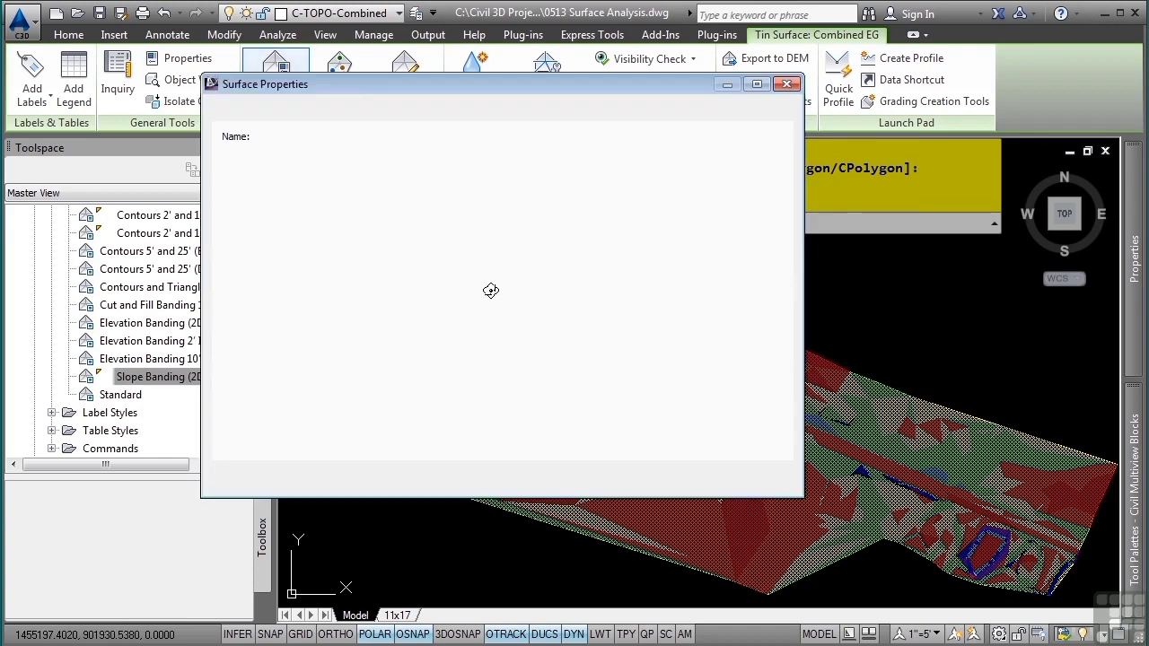
pyautogui.click(347, 114)
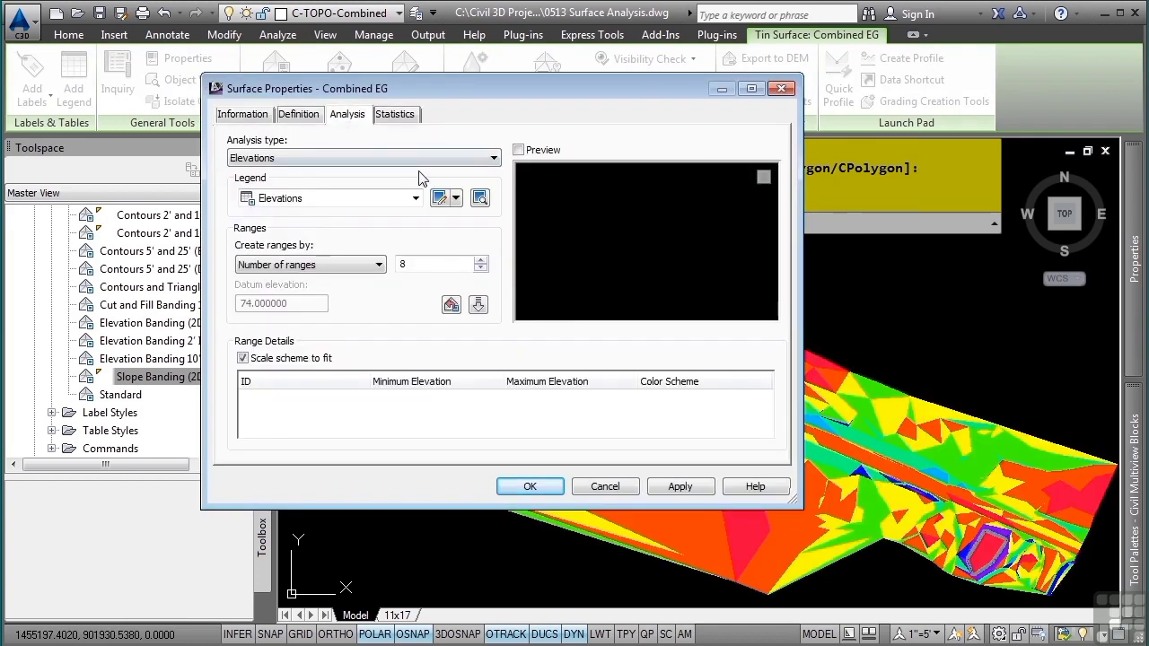
pyautogui.click(353, 160)
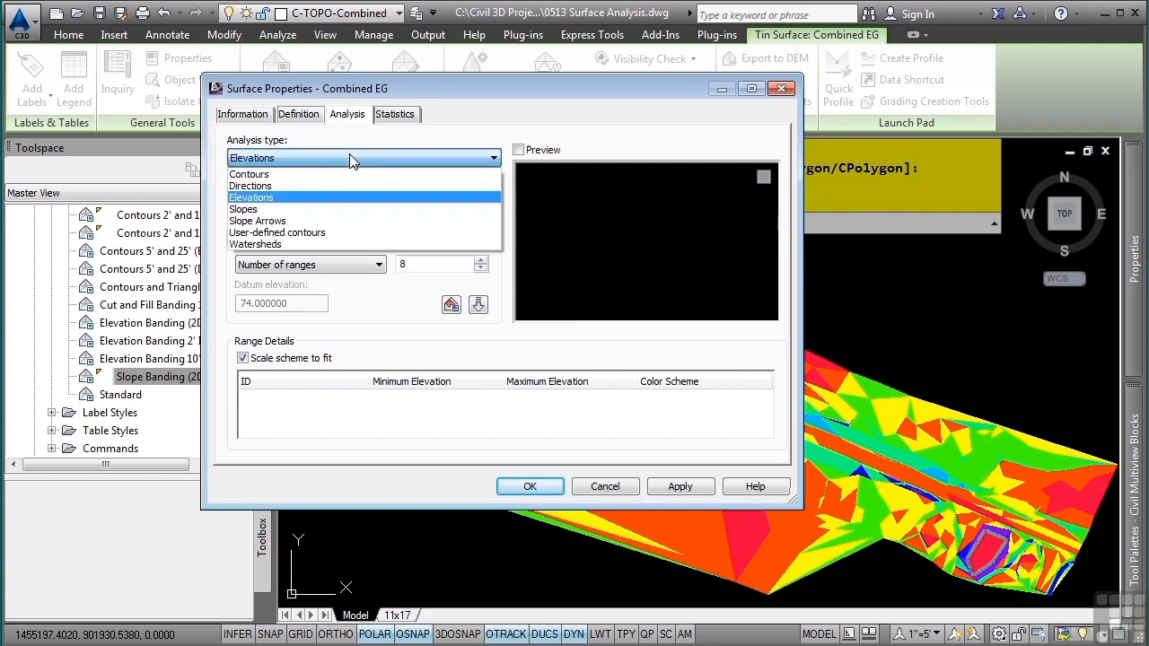
pyautogui.click(292, 211)
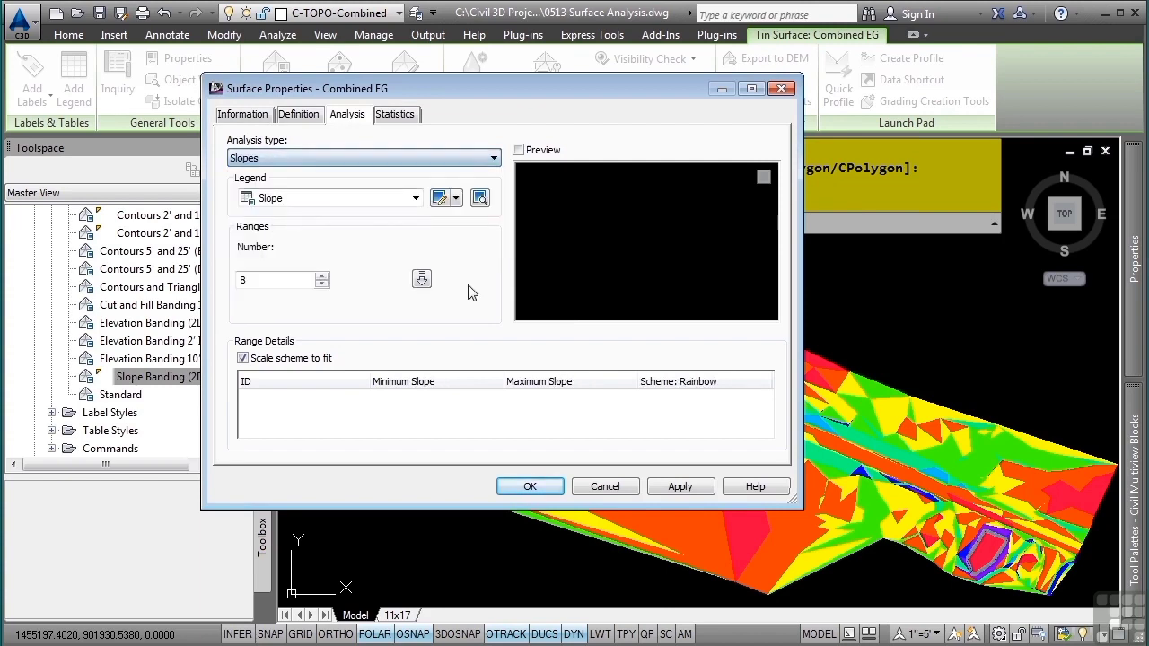
pyautogui.doubleClick(306, 281)
pyautogui.write('3')
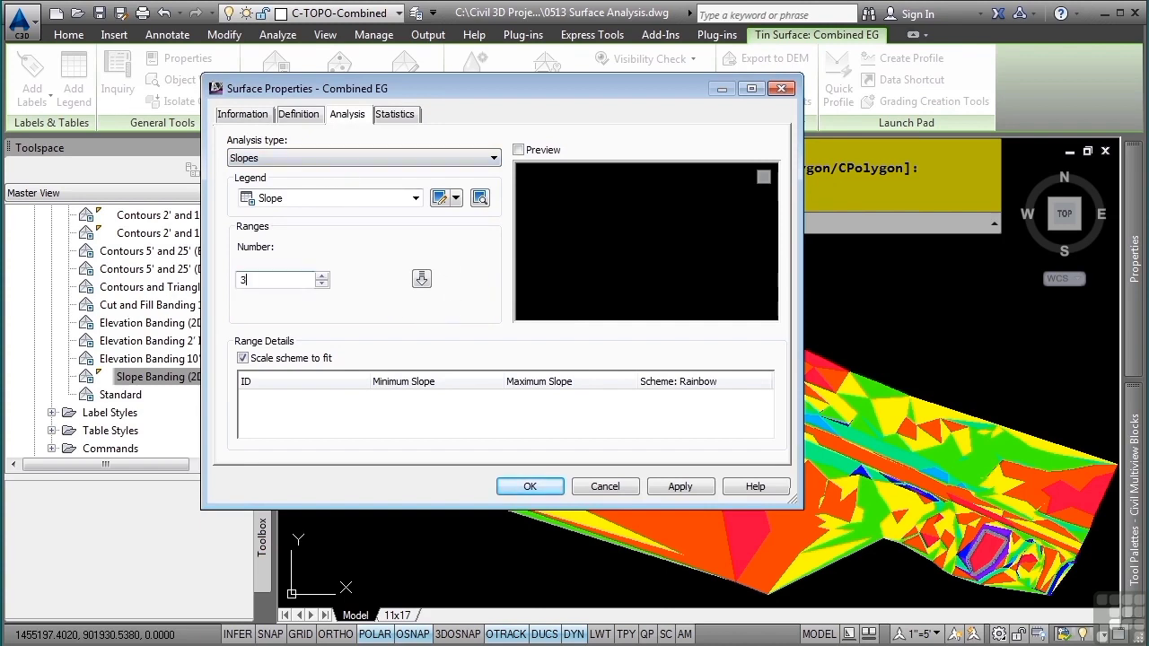
pyautogui.click(421, 280)
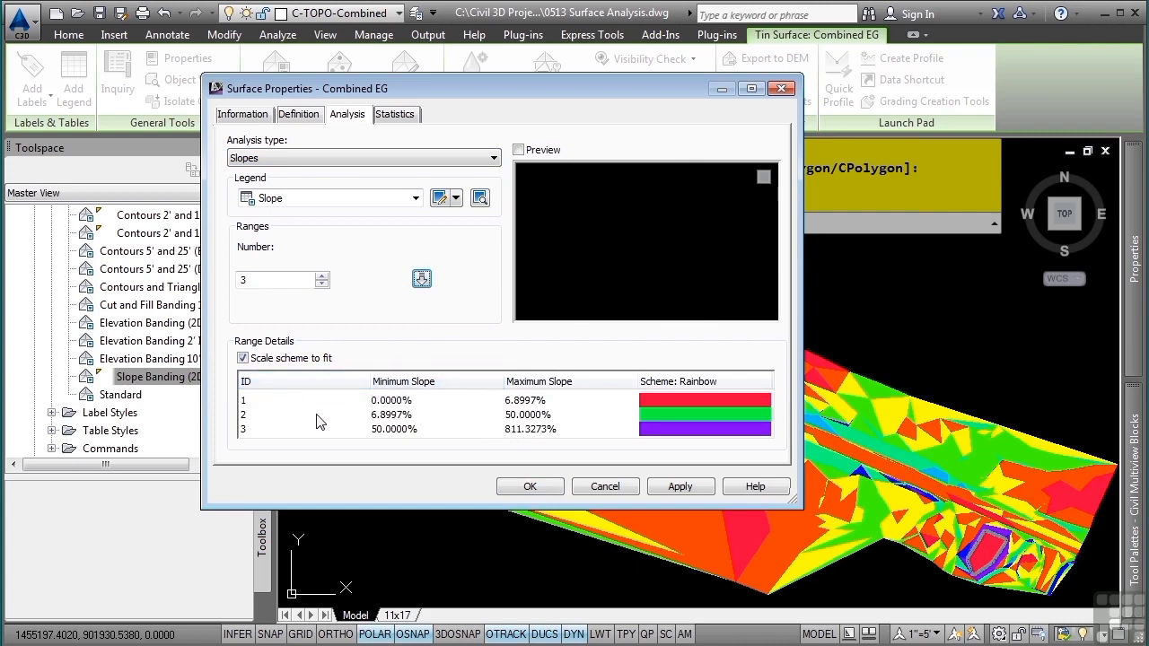
pyautogui.click(705, 493)
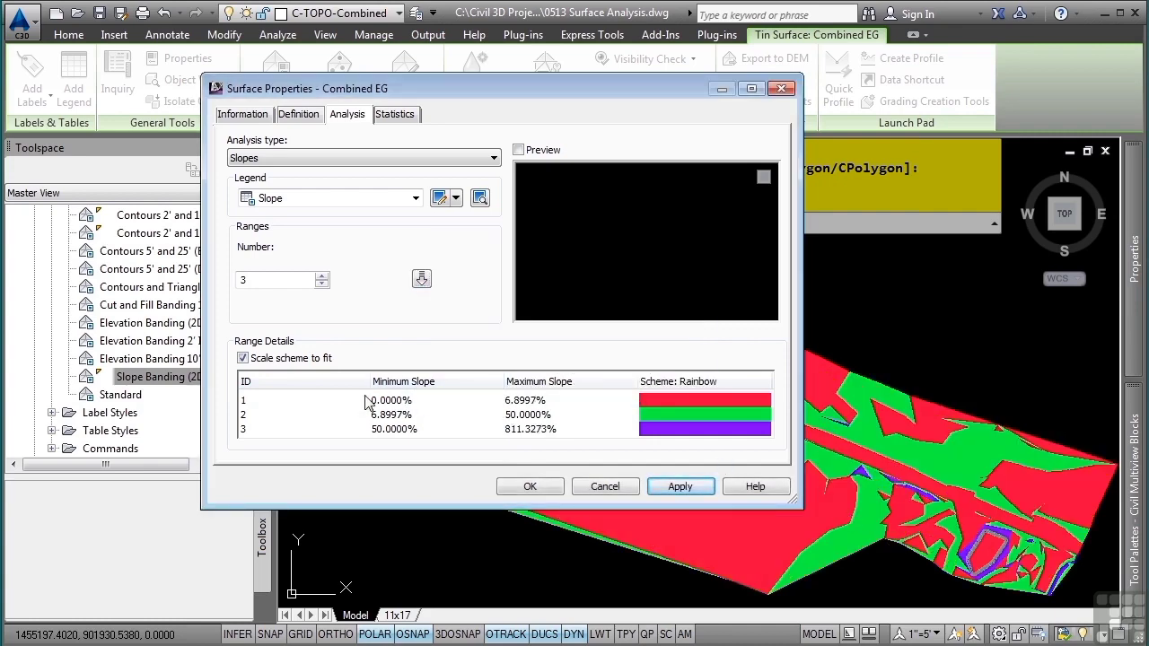
# Set the maximum slope of range 1 and the minimum slope of range 2 to 5%.
pyautogui.doubleClick(543, 400)
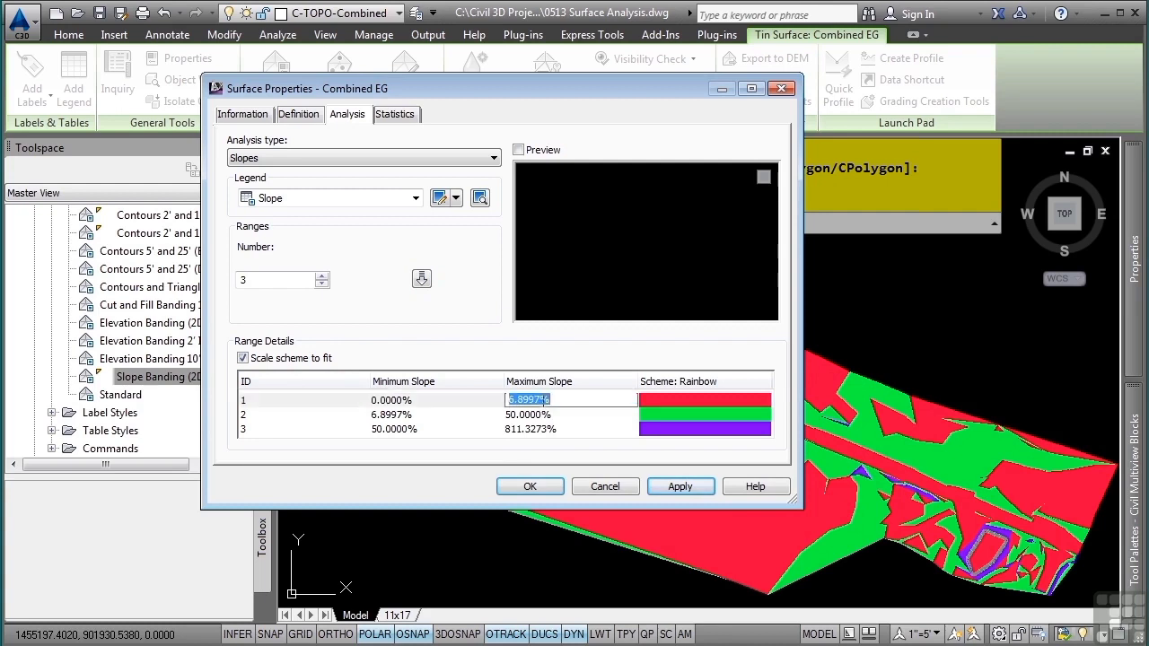
pyautogui.write('5')
pyautogui.press('Return')
pyautogui.click(434, 416)
pyautogui.doubleClick(432, 415)
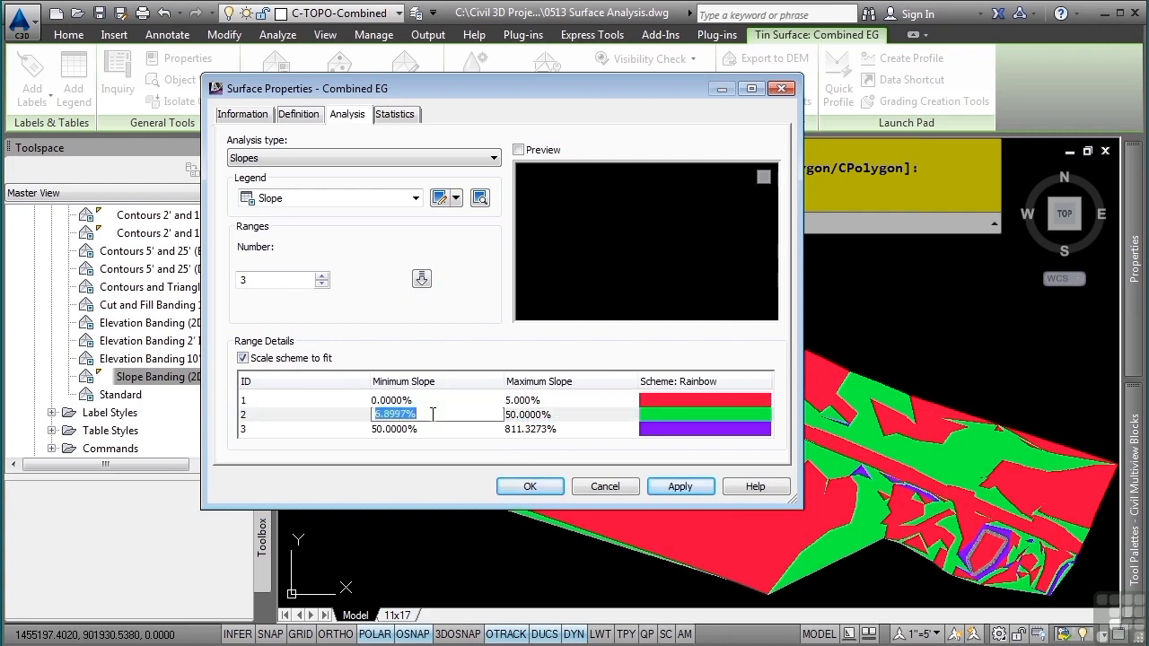
pyautogui.write('5')
pyautogui.press('Return')
# Set the maximum slope of range 2 and the minimum slope of range 3 to 10%.
pyautogui.doubleClick(518, 413)
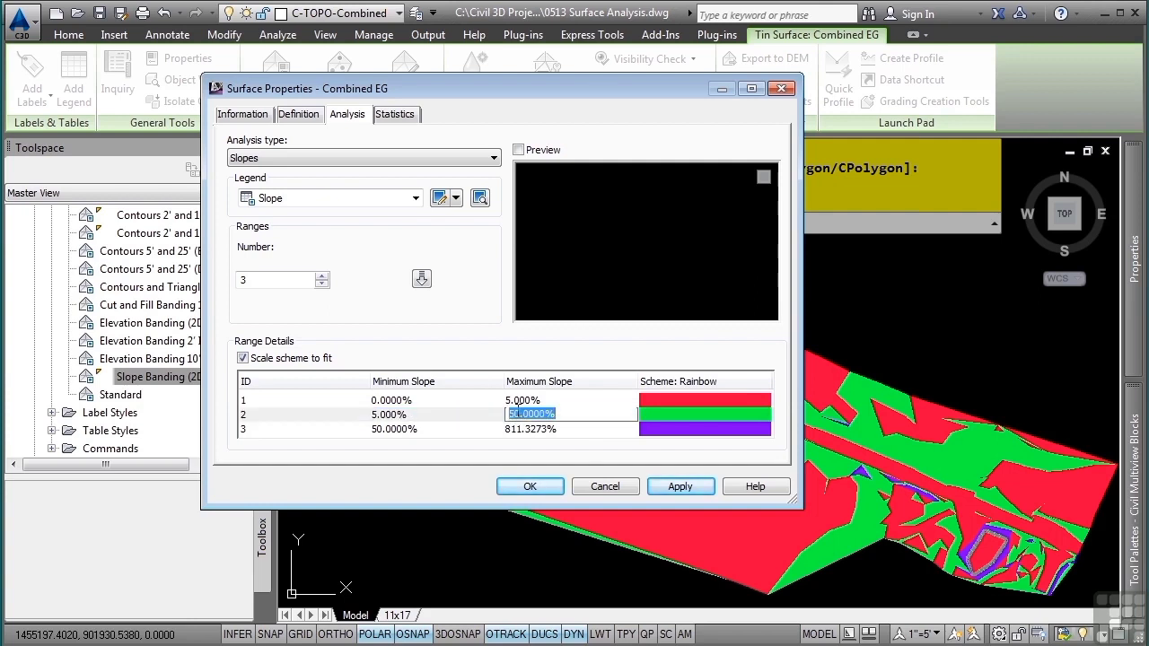
pyautogui.write('10')
pyautogui.press('Return')
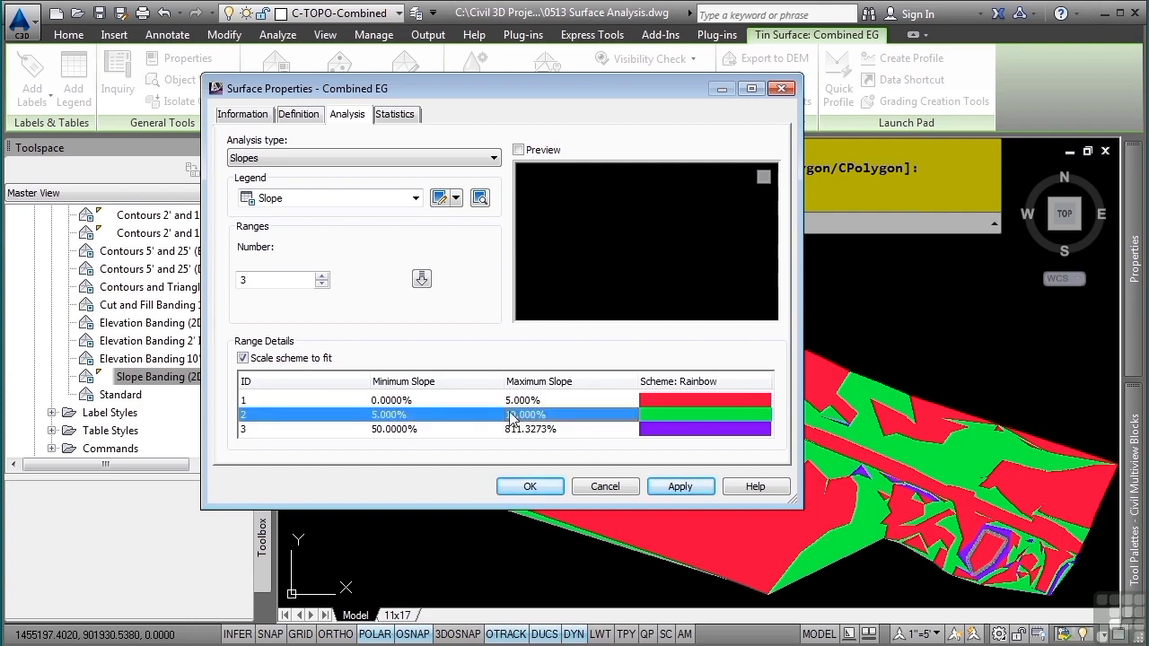
pyautogui.doubleClick(433, 430)
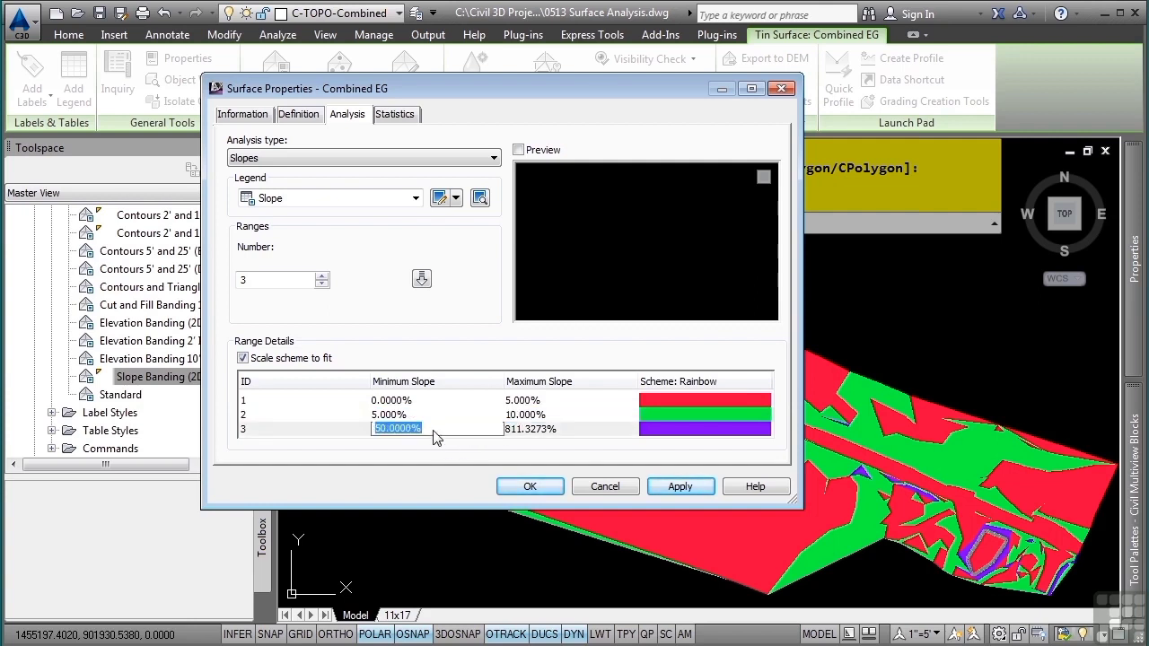
pyautogui.write('10')
pyautogui.press('Return')
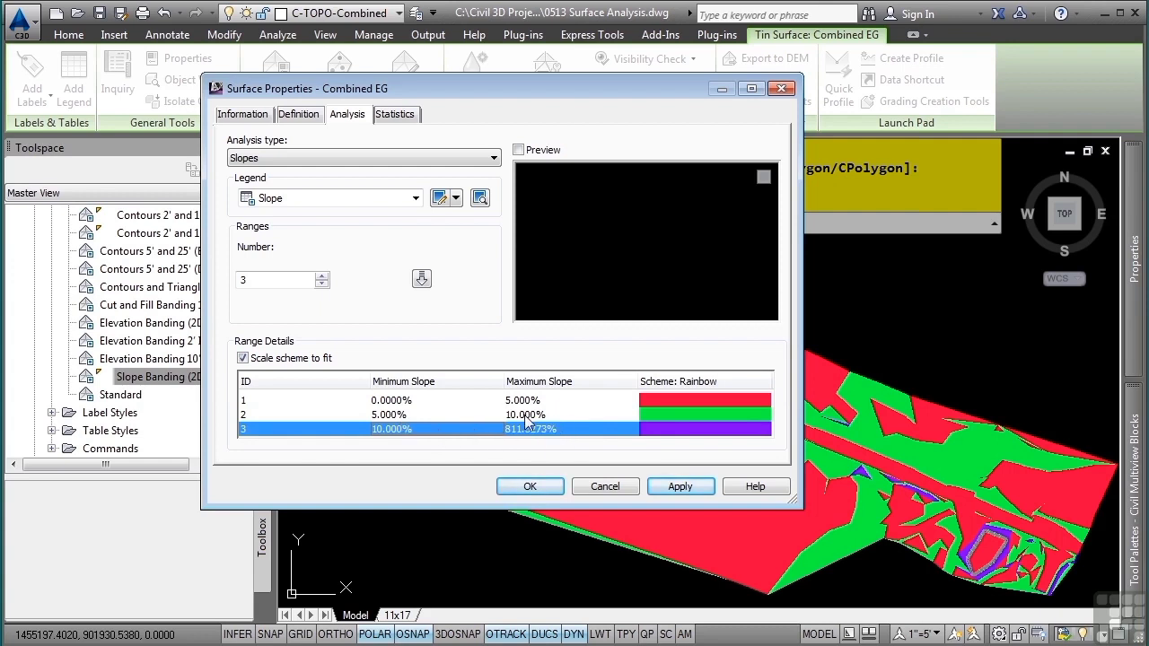
# Change the colour of slope range 1 to yellow and of slope range 2 to blue.
pyautogui.click(706, 399)
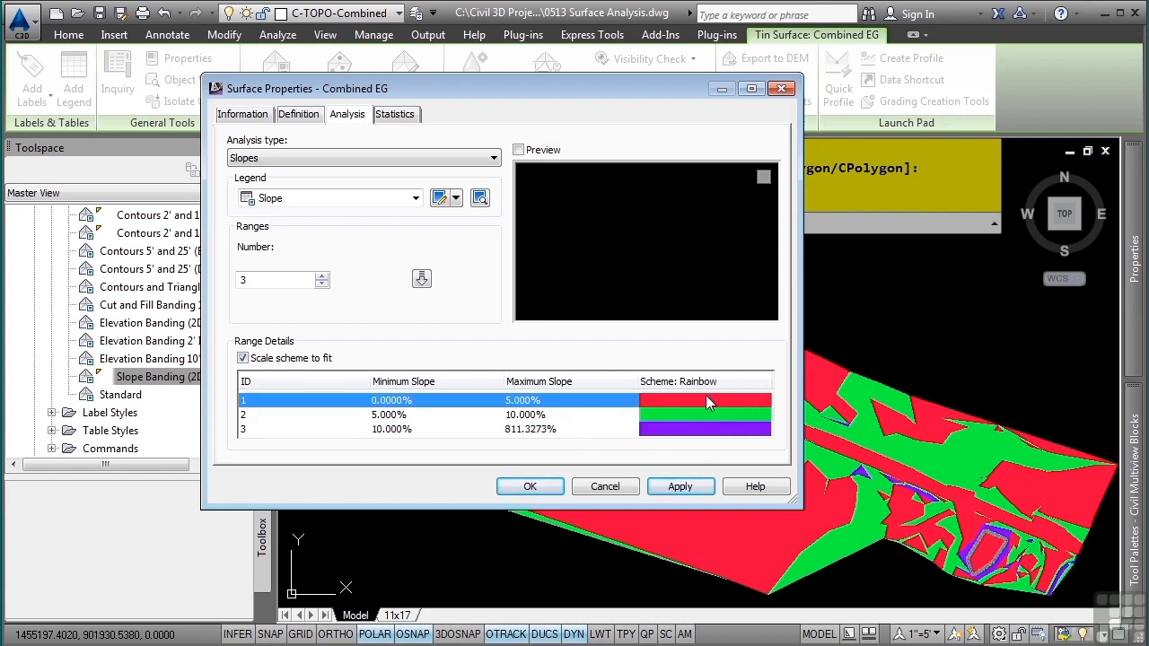
pyautogui.click(702, 399)
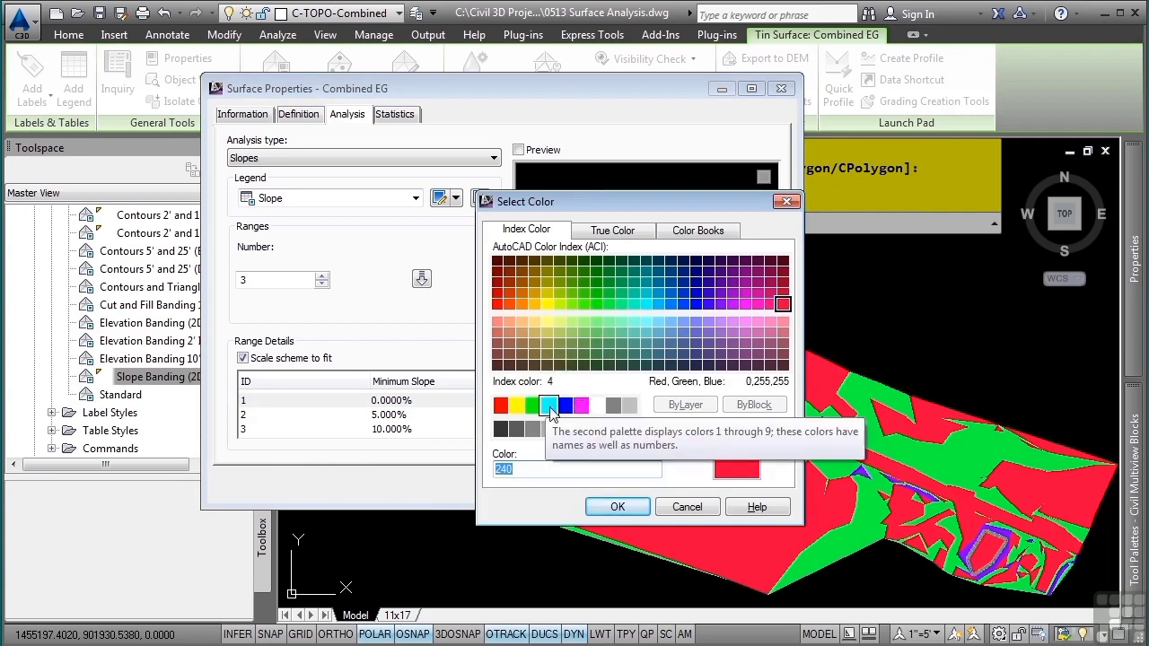
pyautogui.click(519, 406)
pyautogui.click(618, 507)
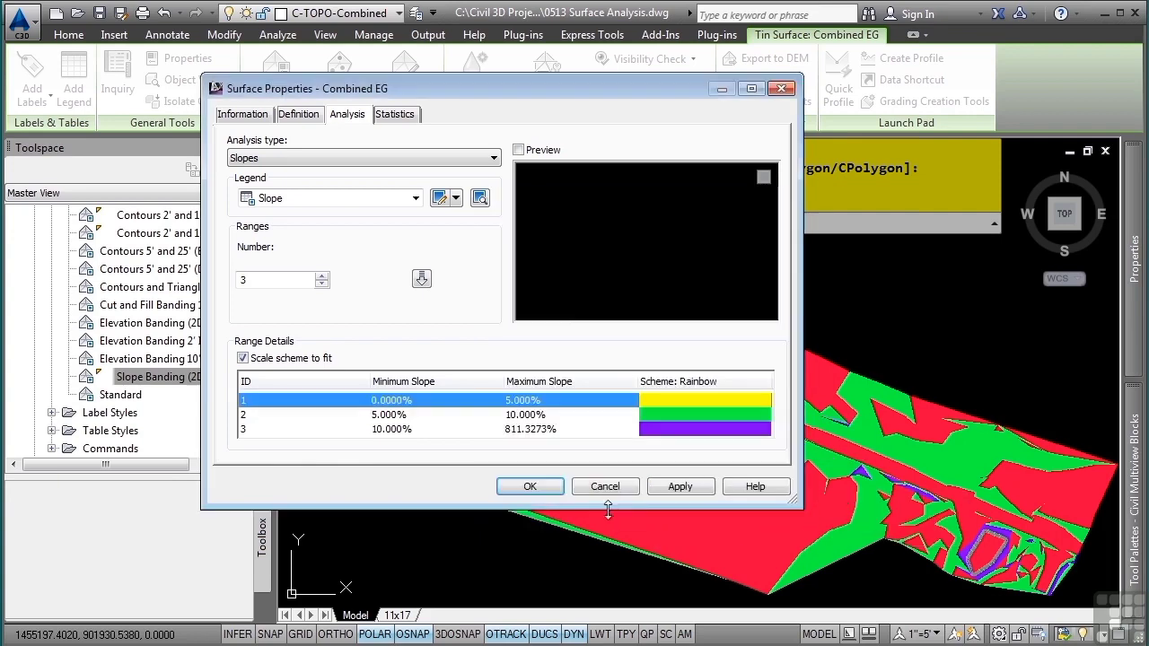
pyautogui.click(684, 415)
pyautogui.click(684, 415)
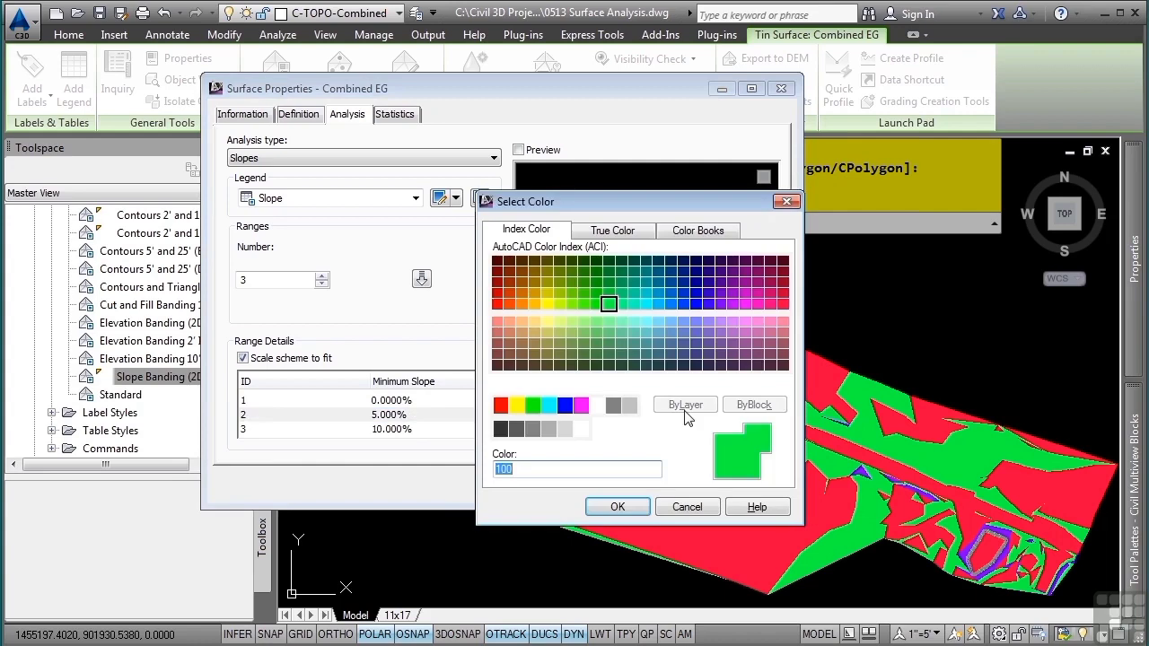
pyautogui.click(564, 406)
pyautogui.click(618, 508)
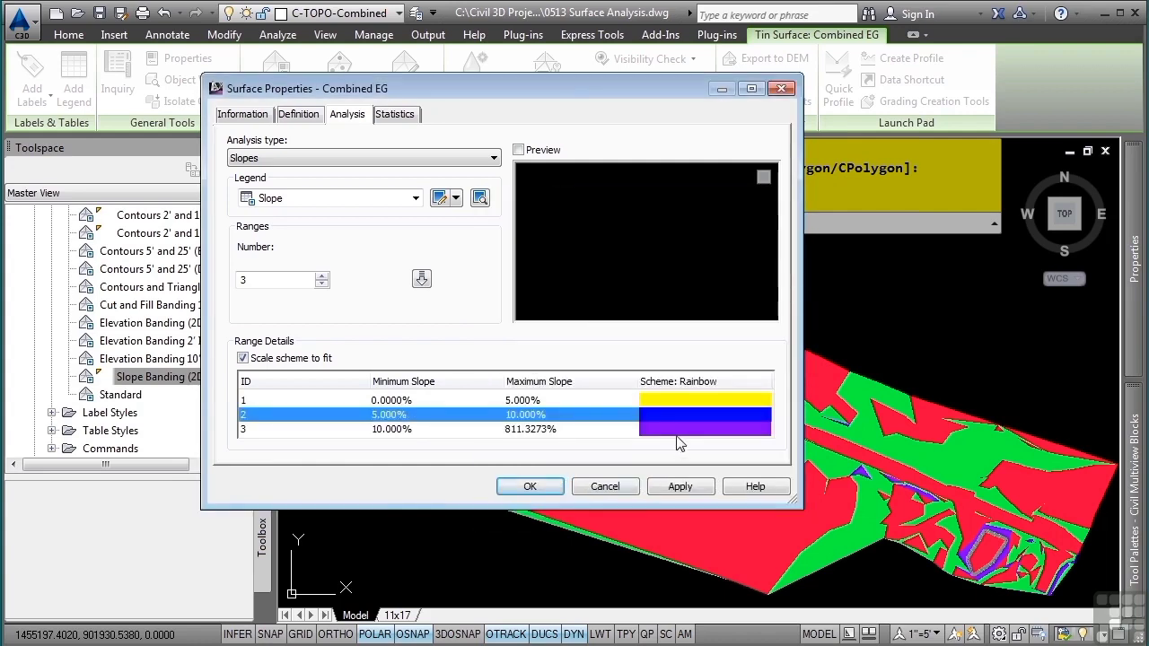
# Change the colour of slope range 3 to red and accept the Combined EG surface properties.
pyautogui.click(678, 436)
pyautogui.click(677, 438)
pyautogui.click(505, 406)
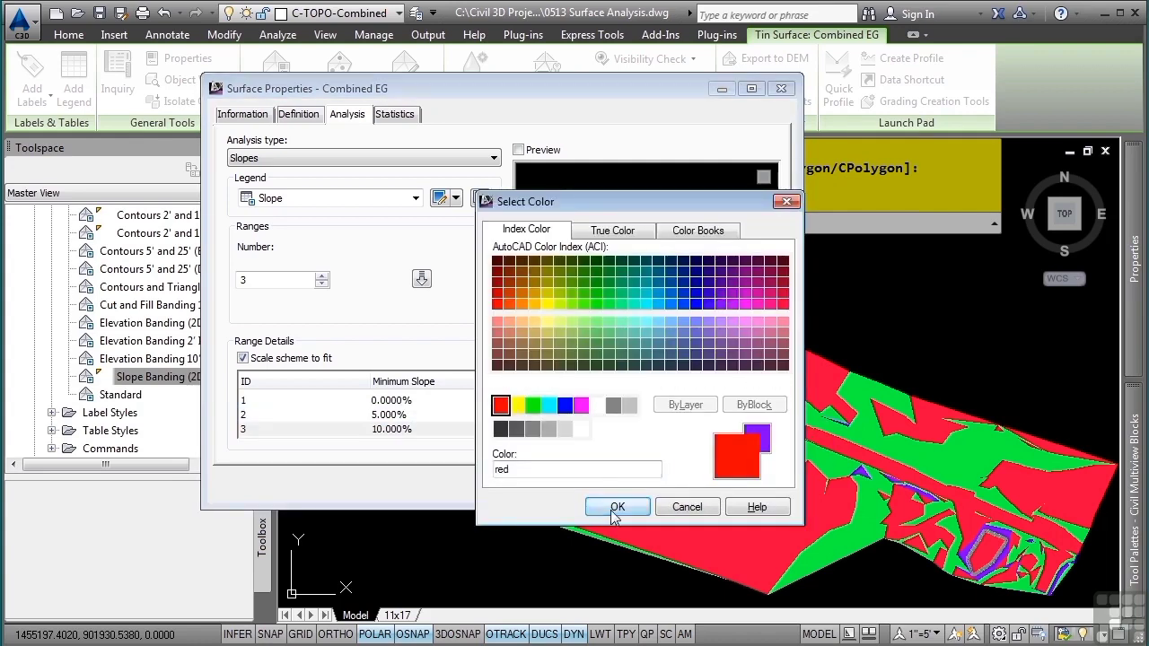
pyautogui.click(618, 507)
pyautogui.click(558, 494)
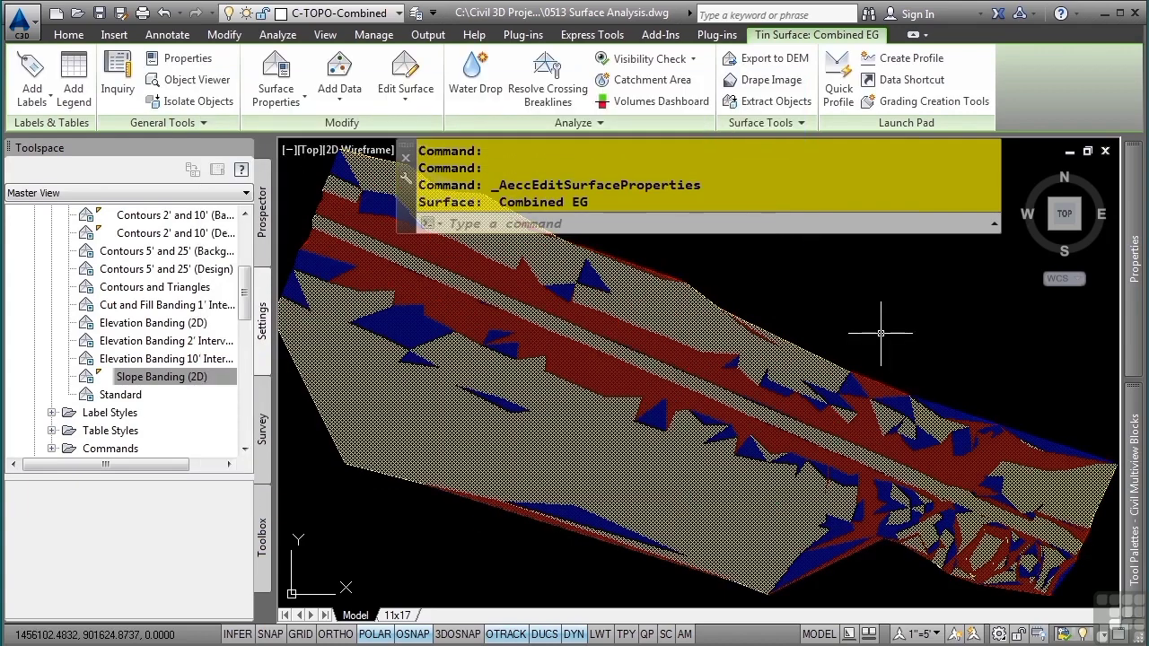
# Add a dynamic Slopes legend table for the Combined EG surface in the empty area above the surface's eastern half.
pyautogui.click(867, 305)
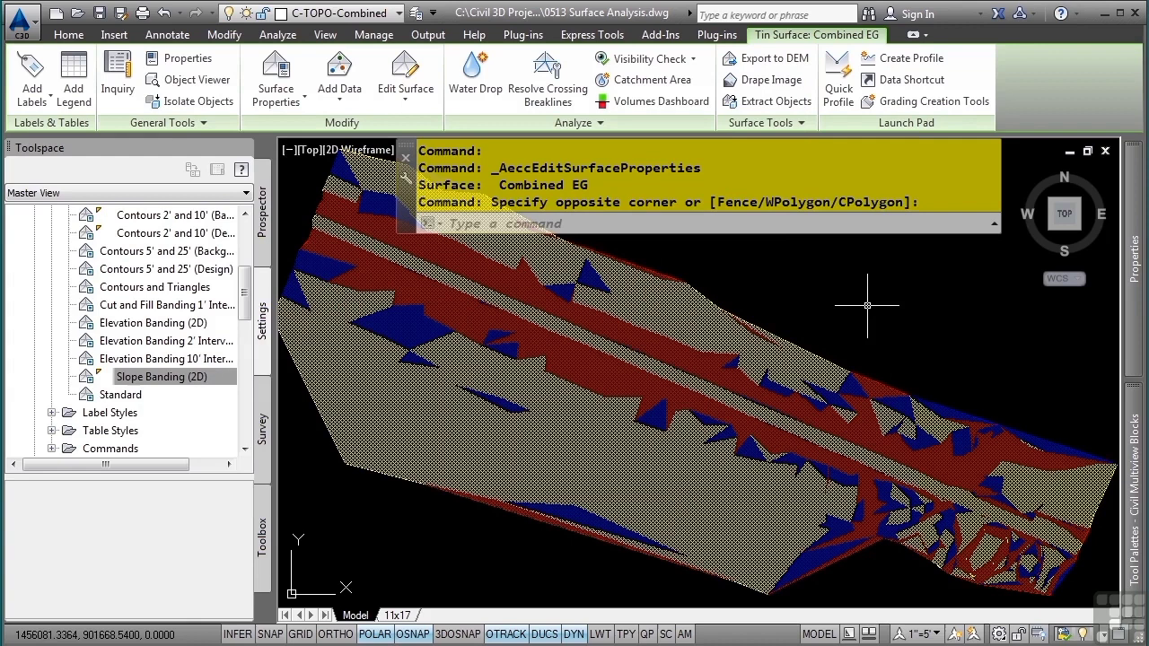
pyautogui.click(86, 99)
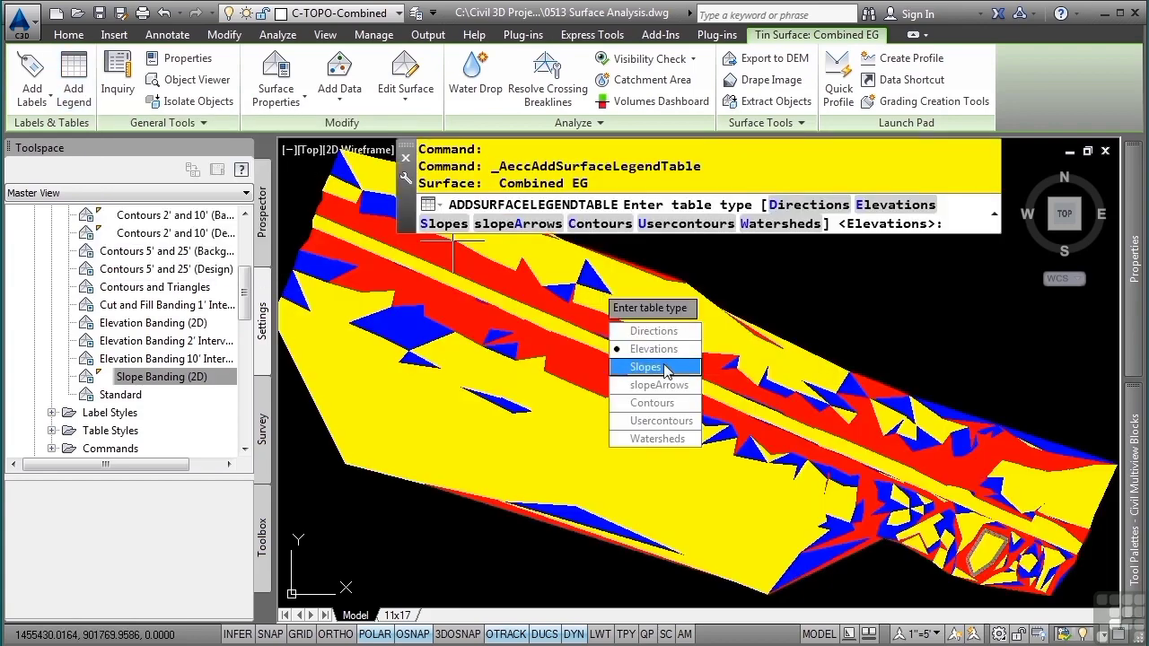
pyautogui.click(645, 368)
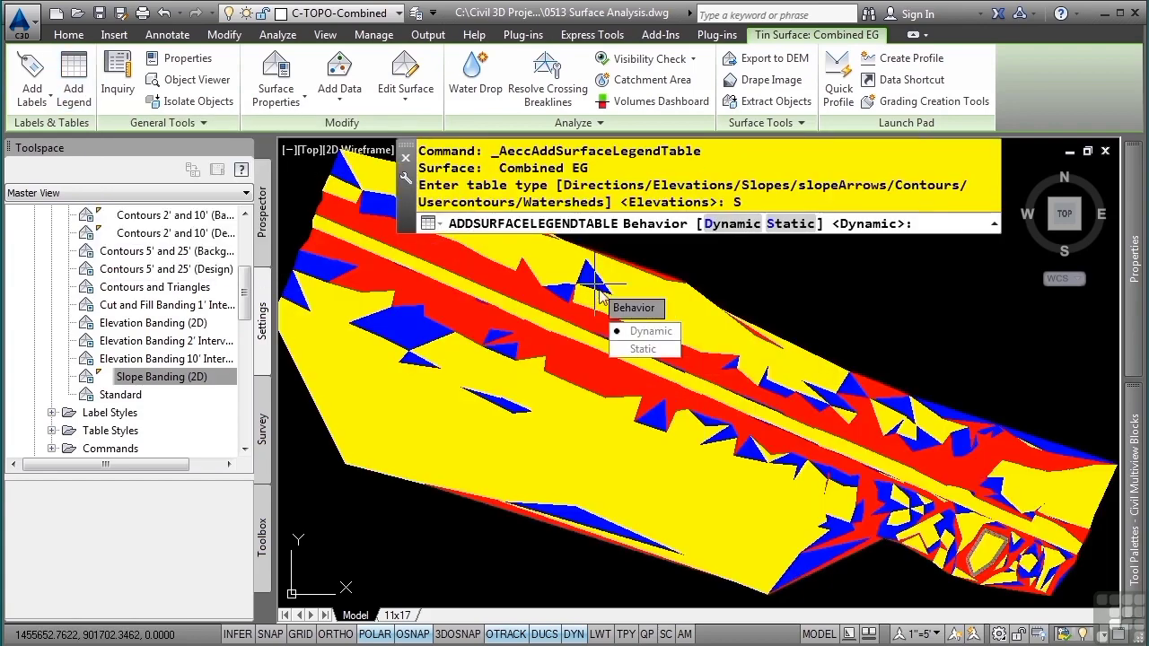
pyautogui.click(645, 330)
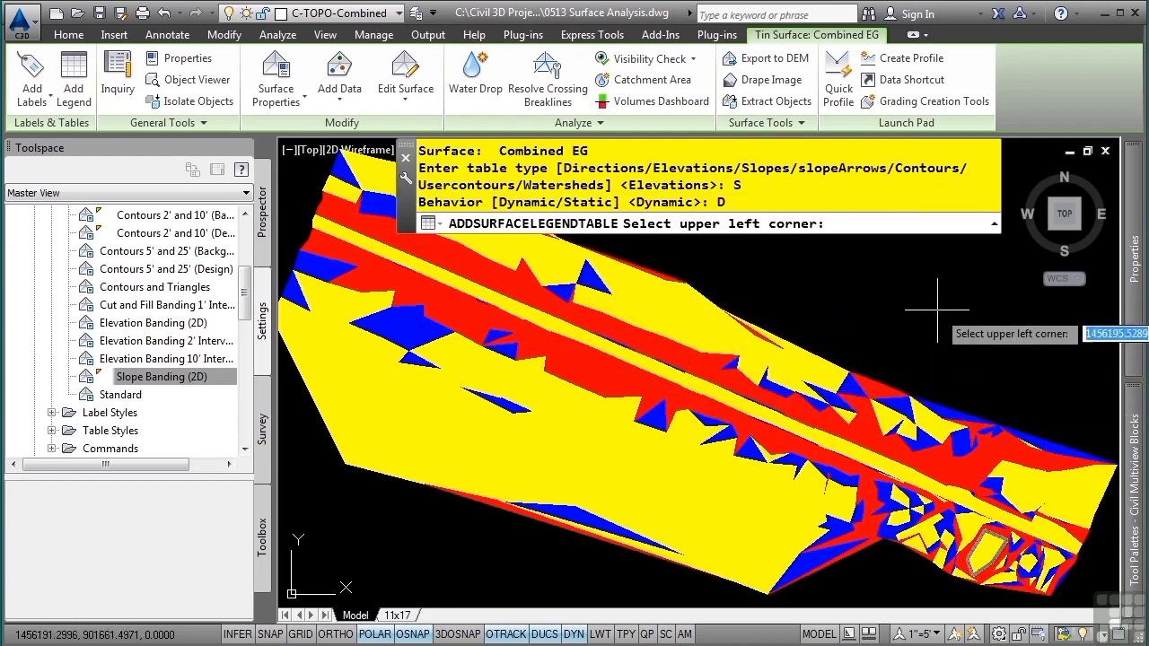
pyautogui.click(937, 309)
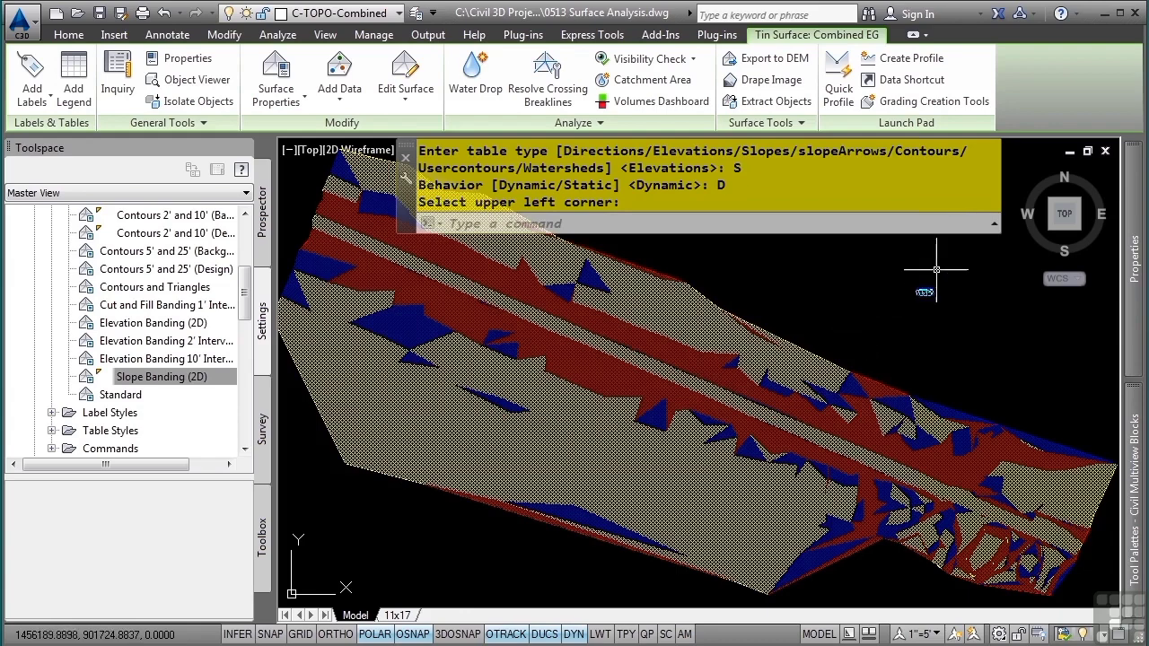
pyautogui.scroll(5, 941, 241)
pyautogui.scroll(8, 873, 440)
pyautogui.moveTo(872, 459)
pyautogui.mouseDown(button='middle')
pyautogui.moveTo(783, 372)
pyautogui.moveTo(746, 363)
pyautogui.mouseUp(button='middle')
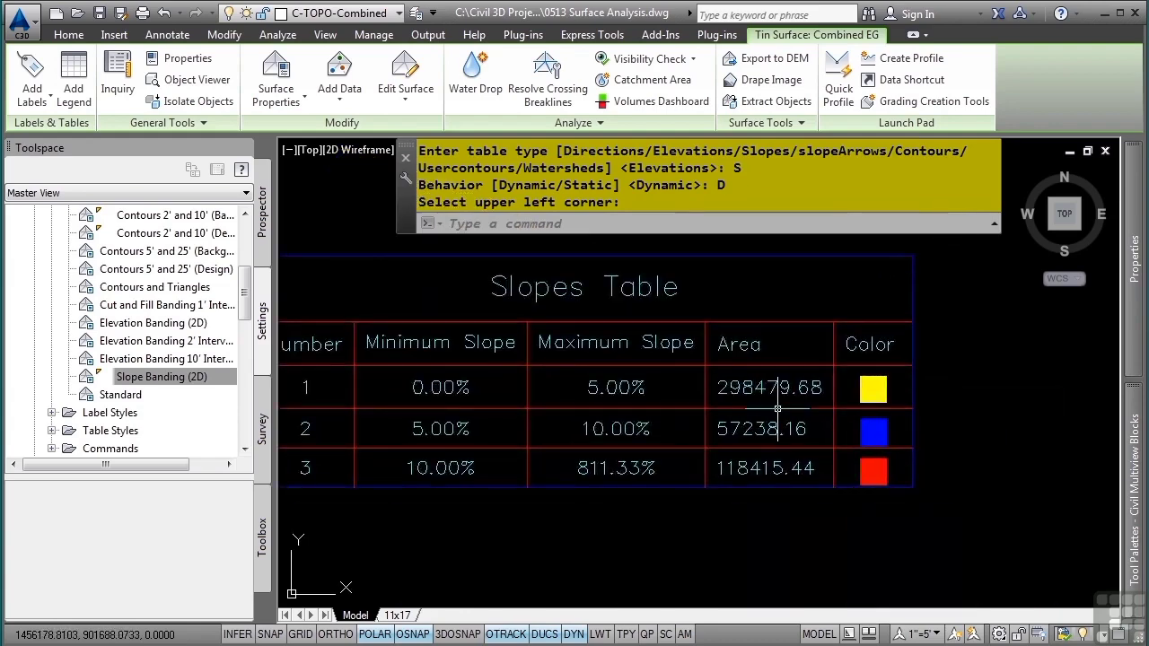
pyautogui.moveTo(777, 408); pyautogui.dragTo(863, 416, button='middle')
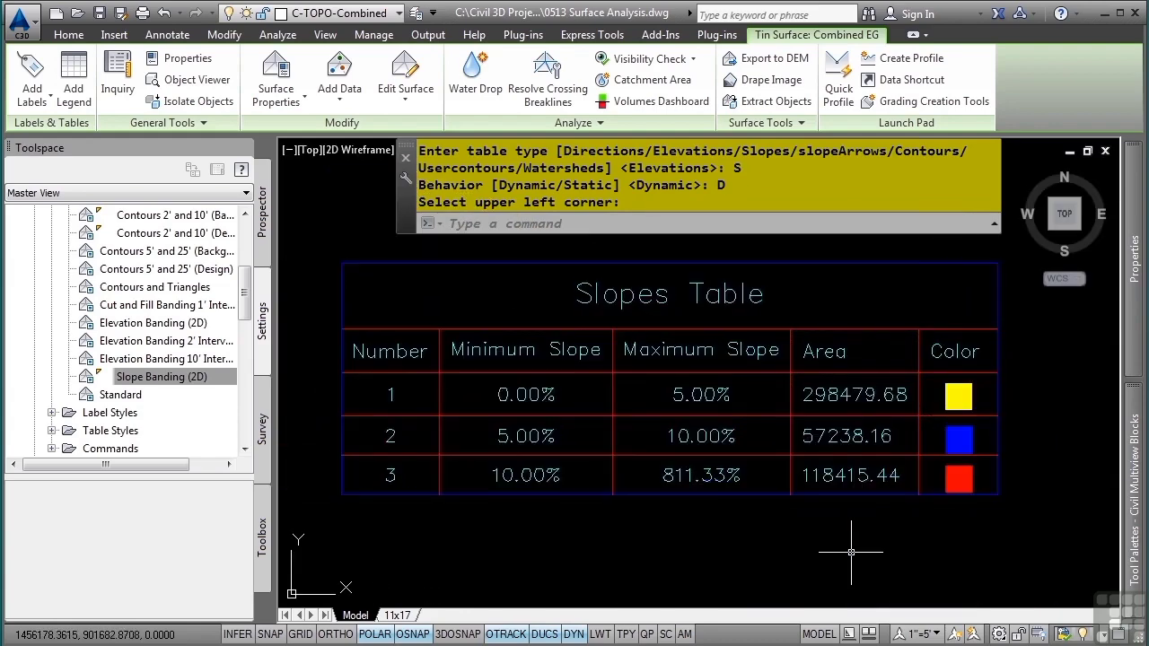
pyautogui.middleClick(851, 552)
pyautogui.middleClick(851, 552)
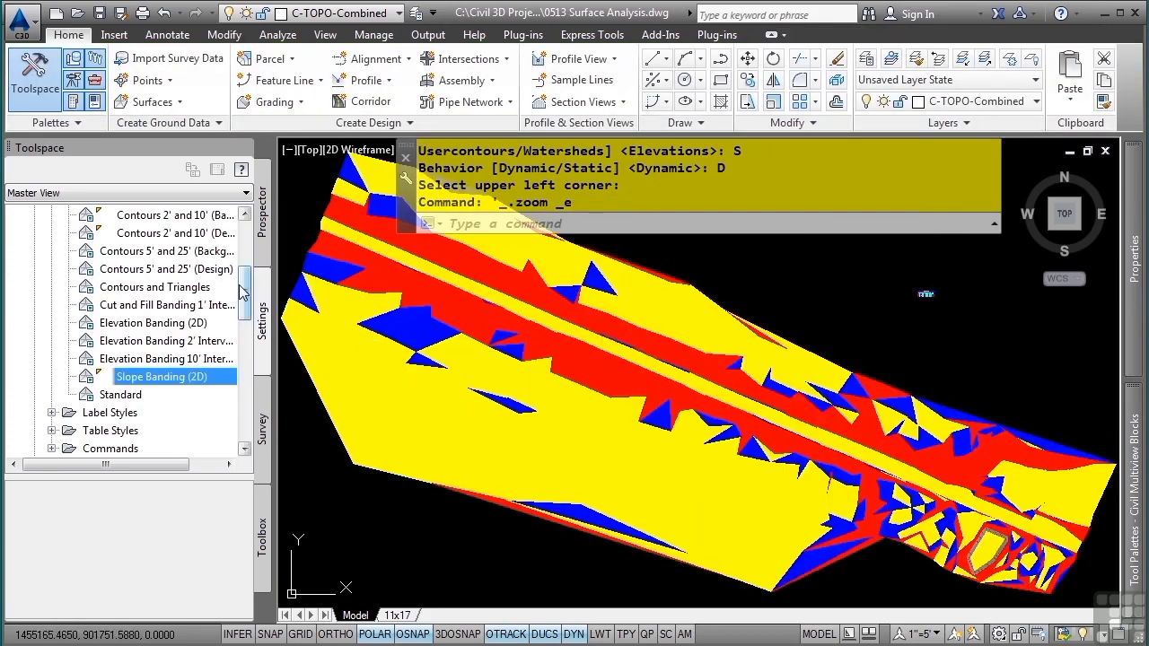
# Copy the !TINN_EDITING surface style, hiding points and showing slope arrows in the copy's plan view.
pyautogui.scroll(4, 232, 252)
pyautogui.click(144, 326)
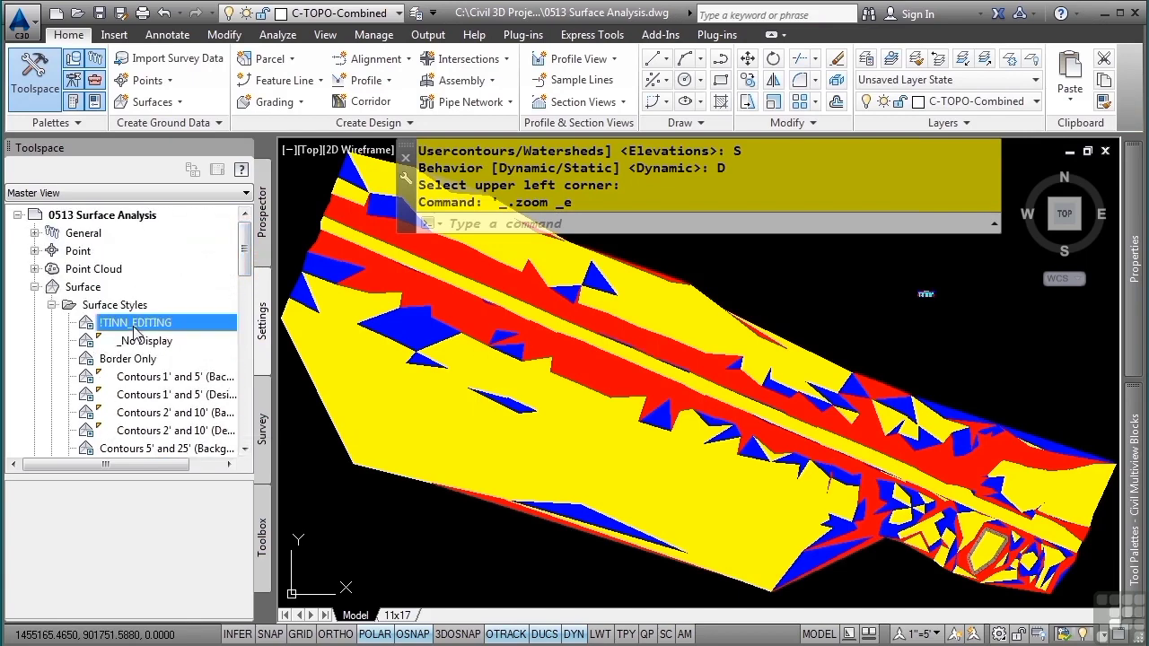
pyautogui.rightClick(147, 327)
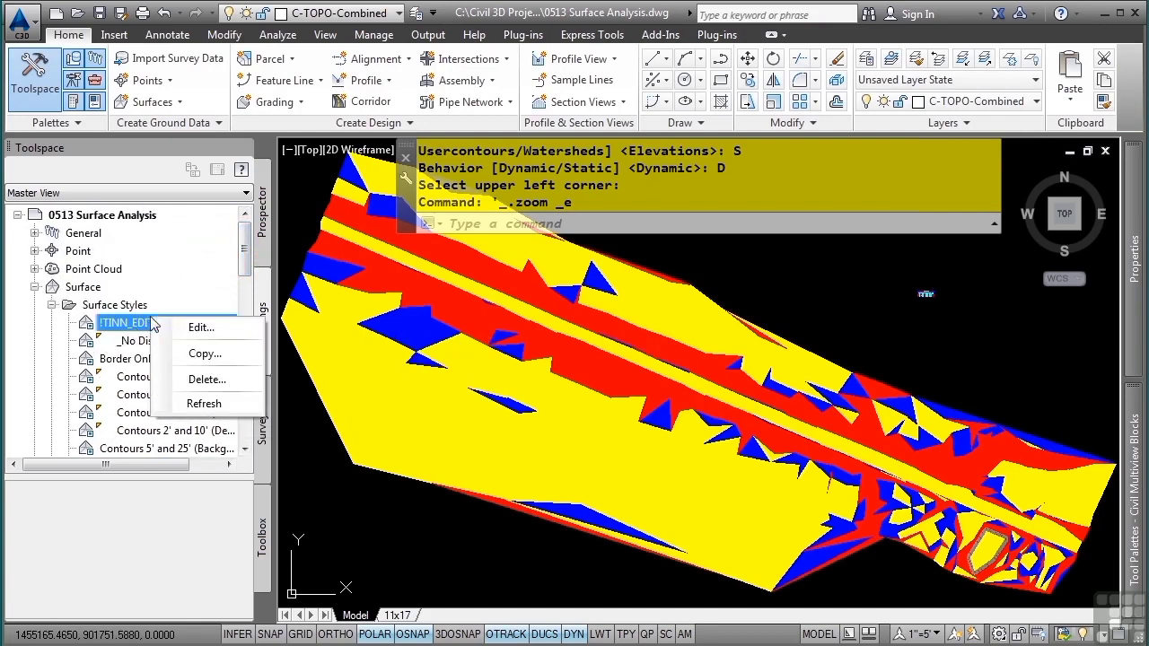
pyautogui.click(192, 355)
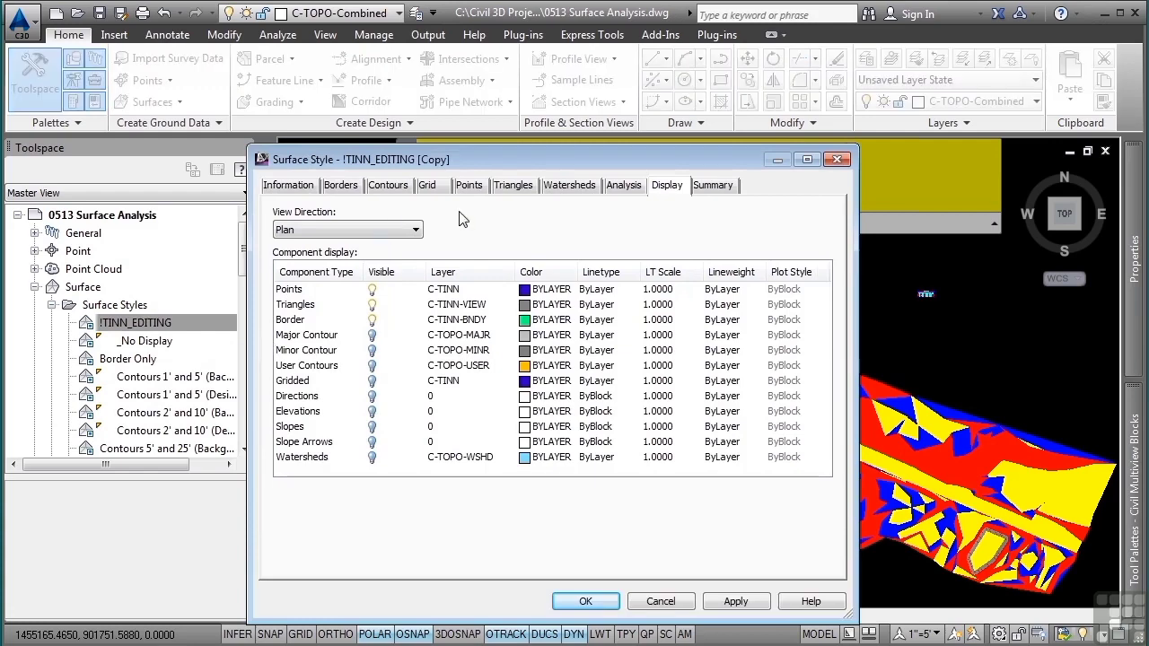
pyautogui.click(372, 290)
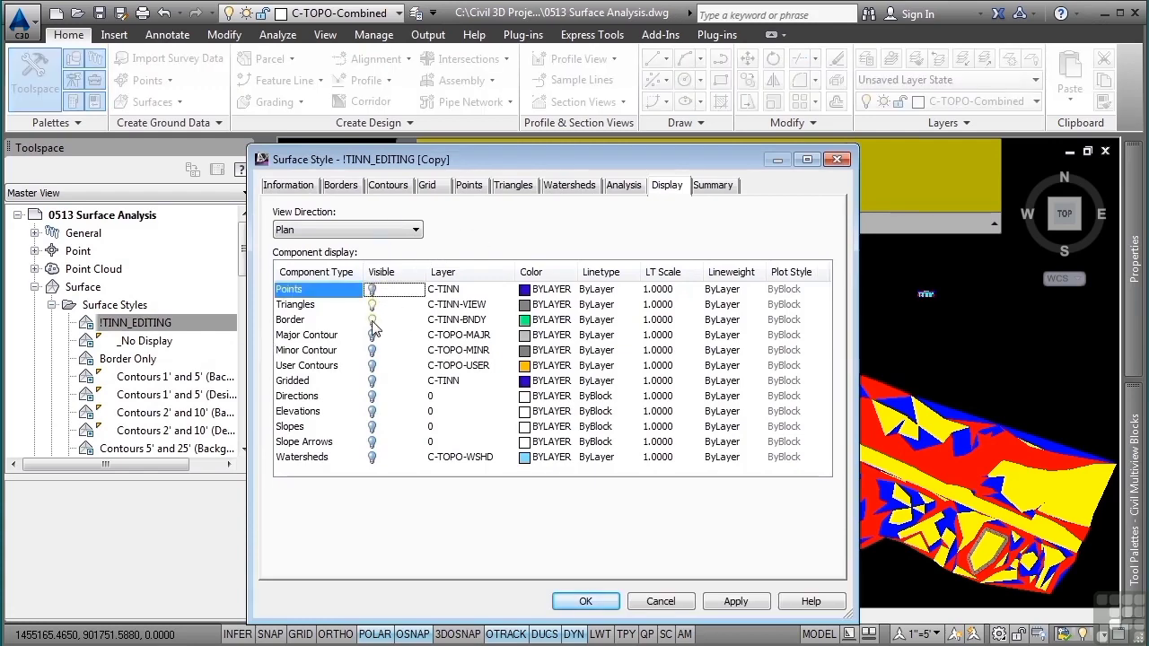
pyautogui.click(364, 442)
# Name the copied surface style "Triangles and Slope Arrows".
pyautogui.click(298, 189)
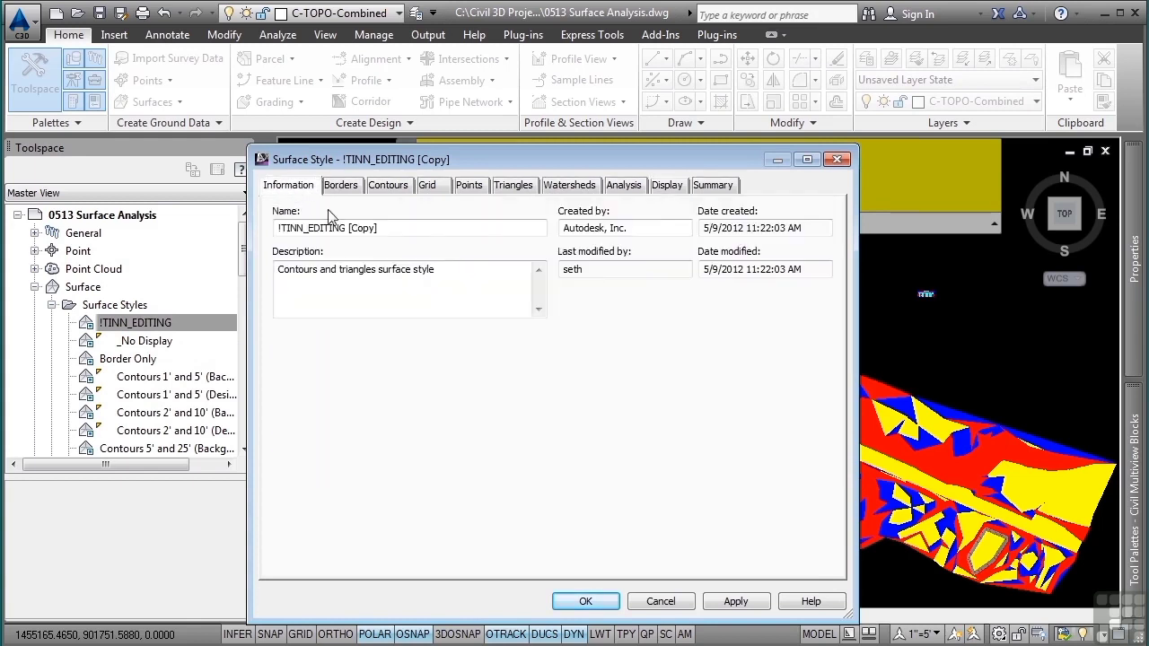
pyautogui.moveTo(404, 229); pyautogui.dragTo(230, 218)
pyautogui.write('Triangles and Slope Arrows')
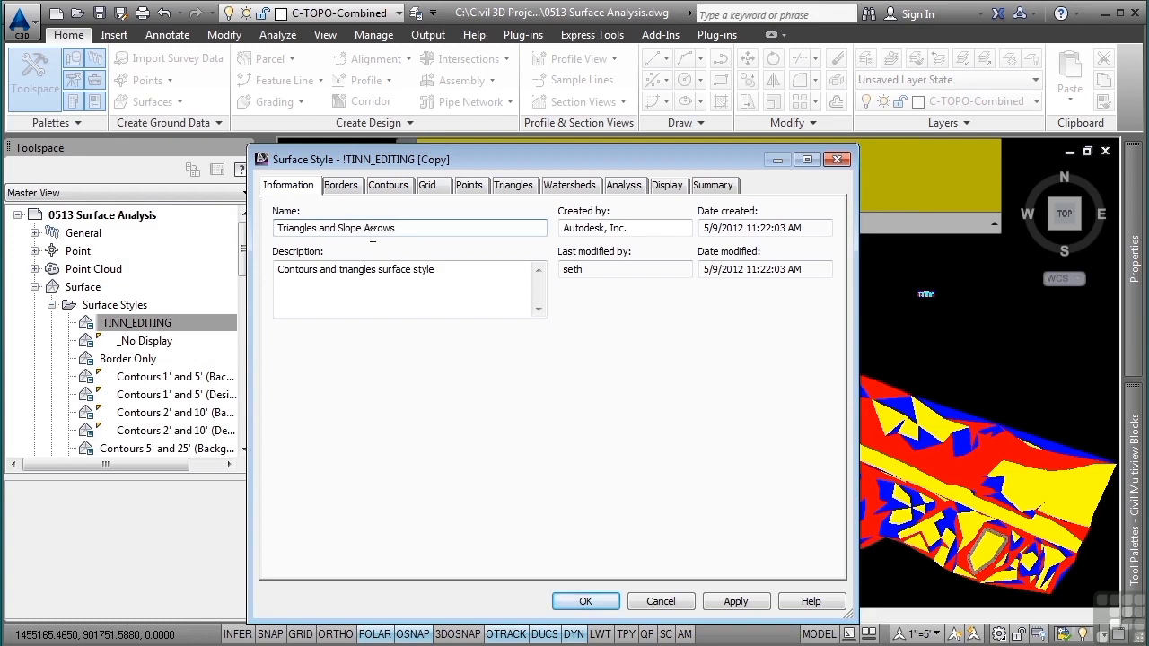
# Set the slope arrows colour scheme of the new surface style to Blues.
pyautogui.click(626, 188)
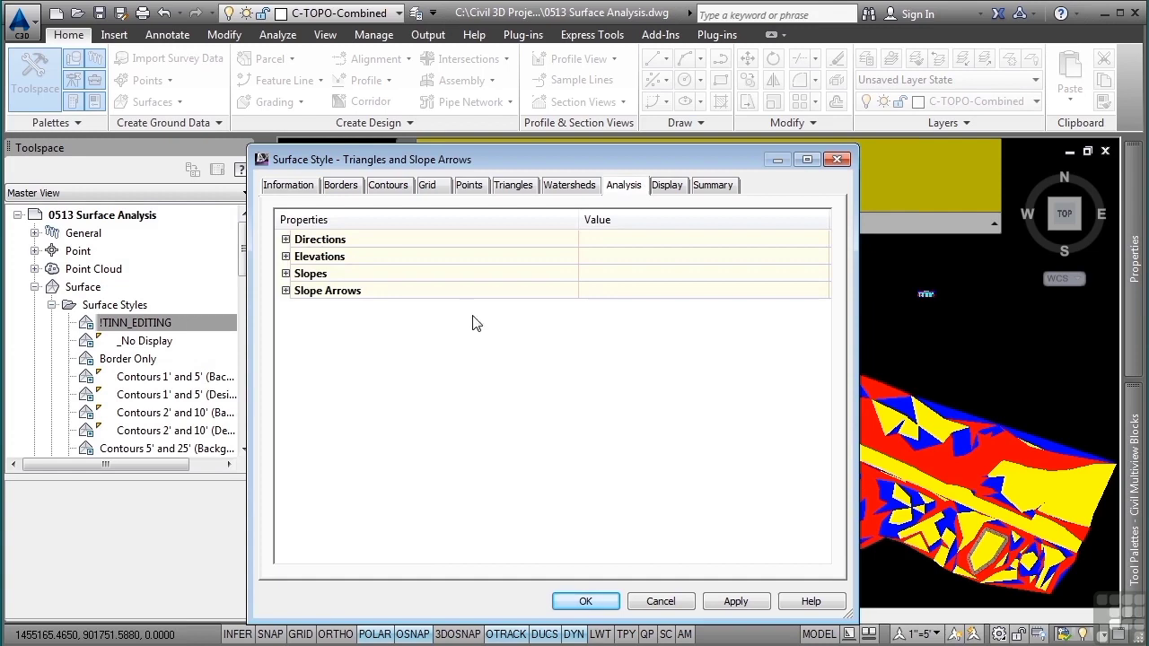
pyautogui.click(285, 290)
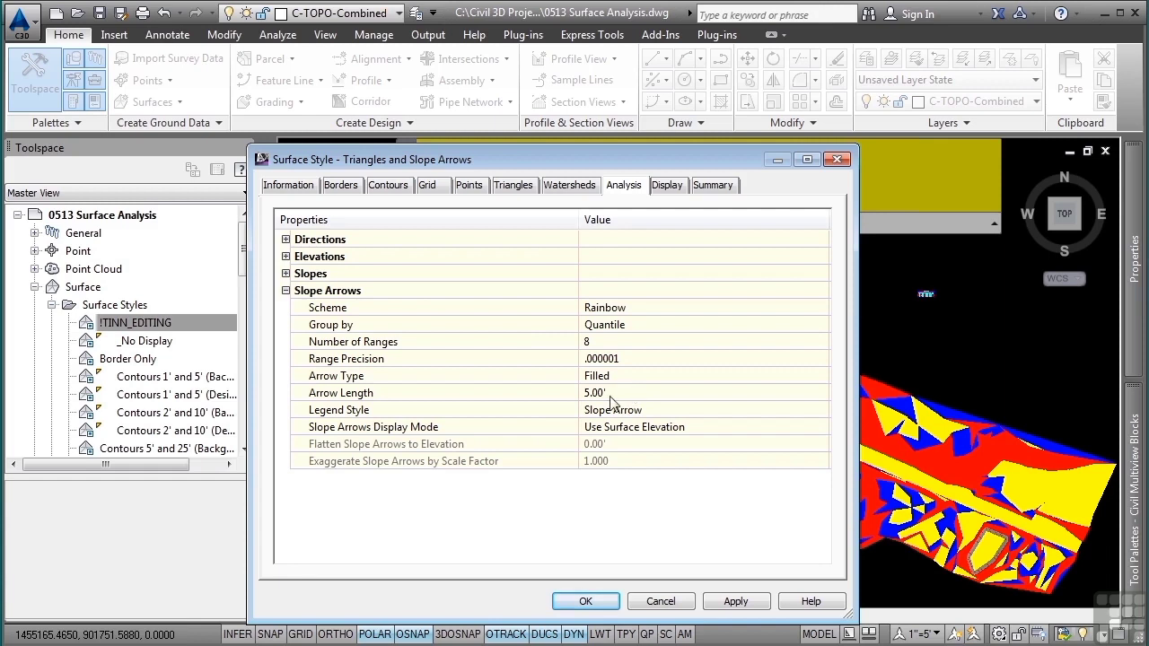
pyautogui.click(626, 309)
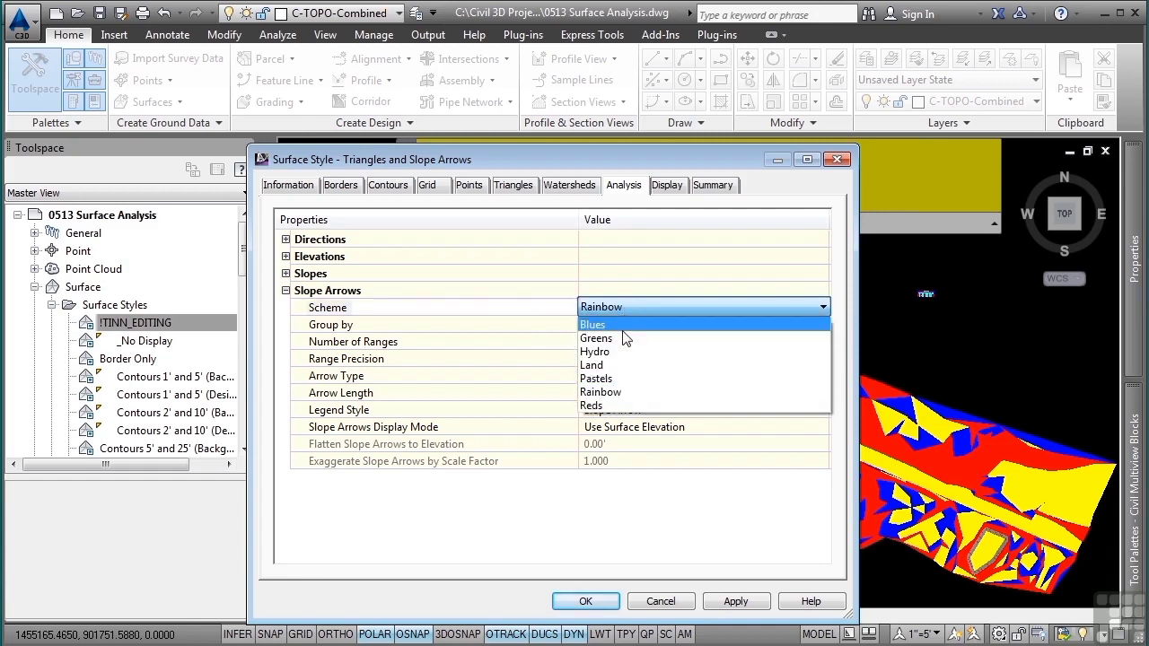
pyautogui.click(619, 325)
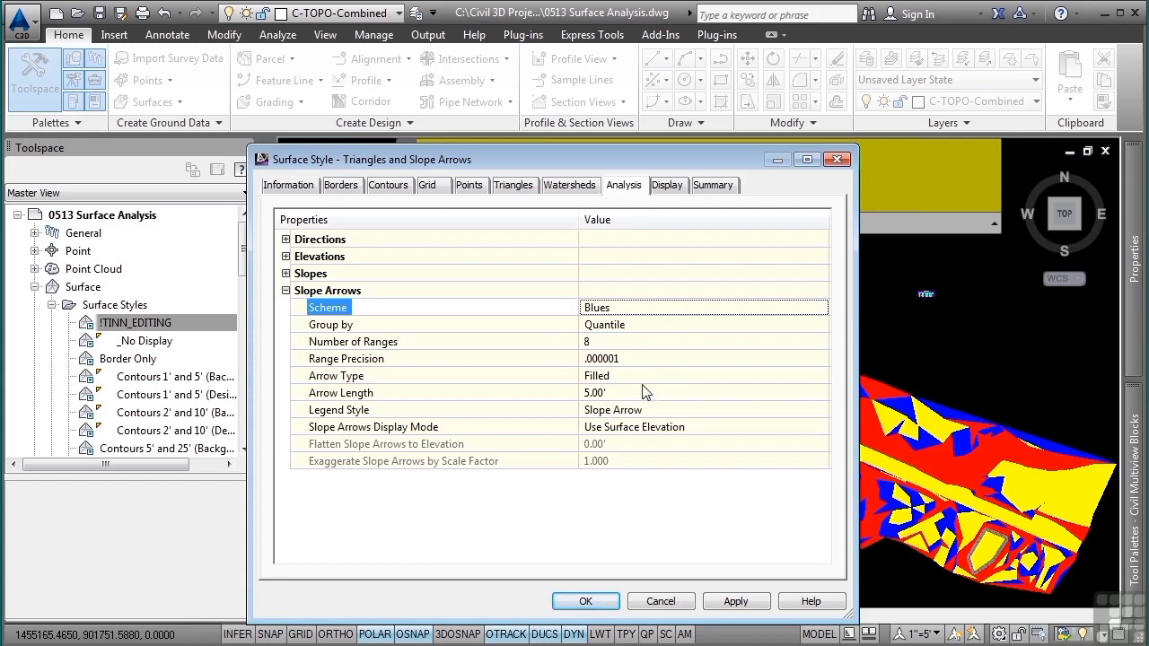
# Hide points and show slope arrows in the style's model view direction, and save the style.
pyautogui.click(668, 187)
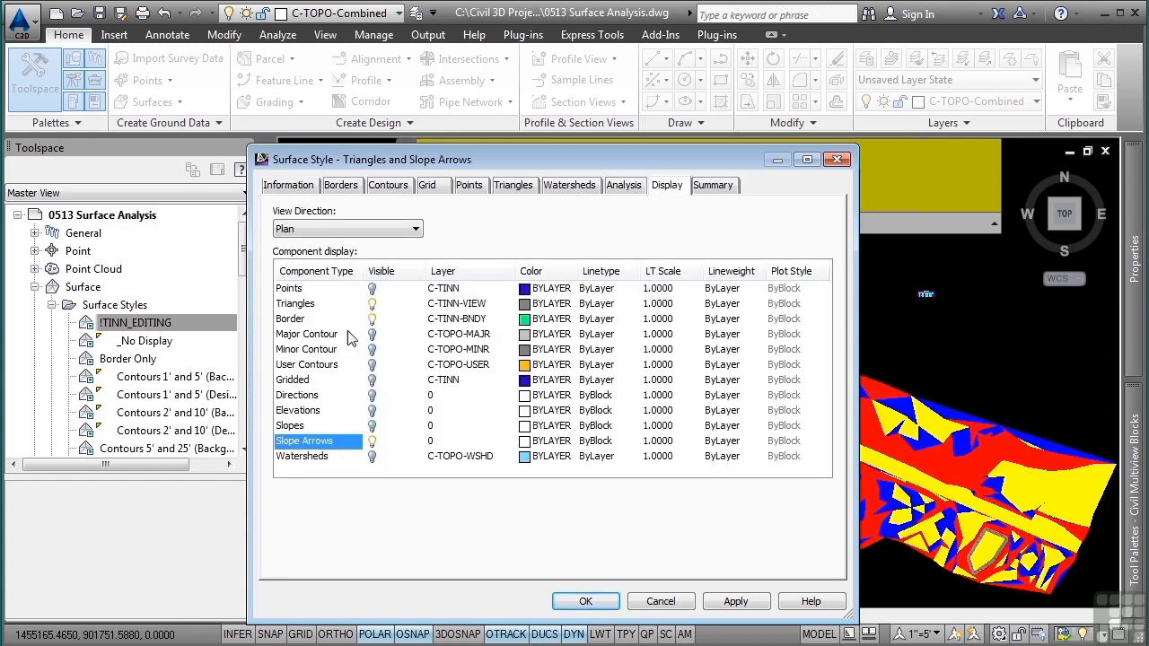
pyautogui.click(364, 232)
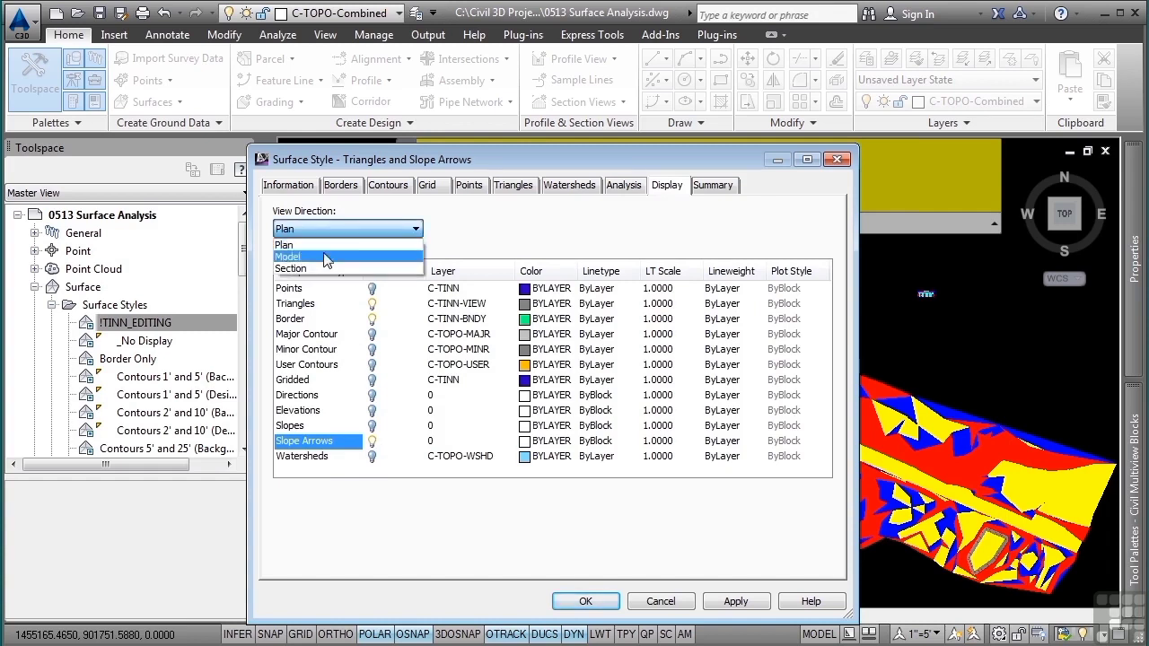
pyautogui.click(329, 256)
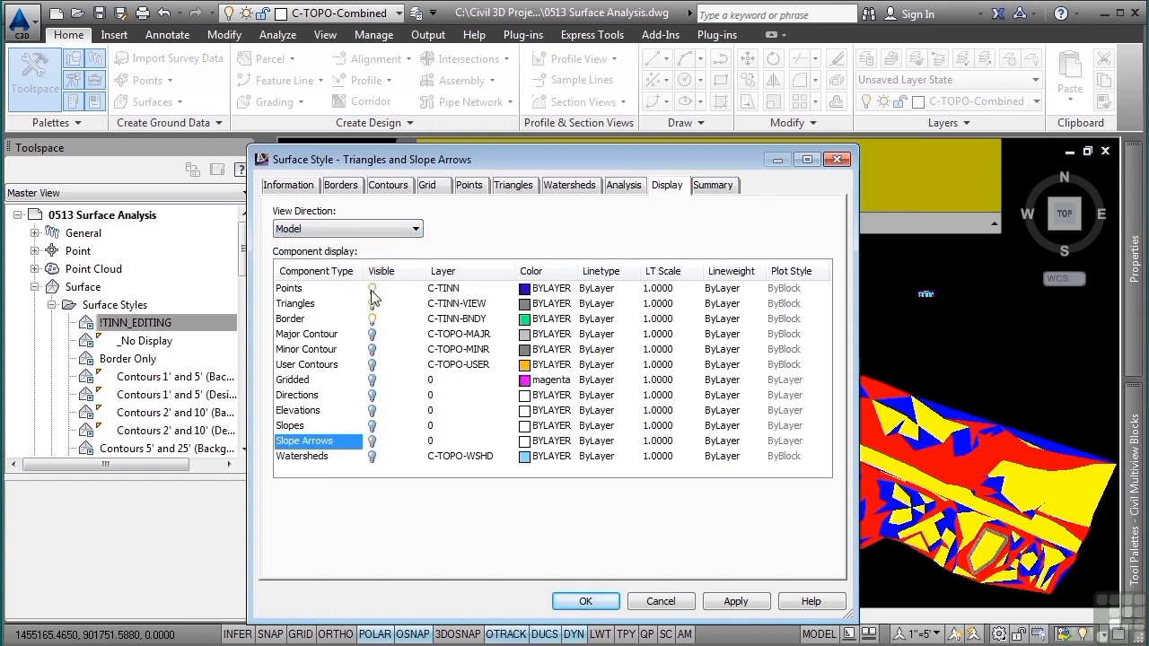
pyautogui.click(372, 289)
pyautogui.click(374, 442)
pyautogui.click(585, 602)
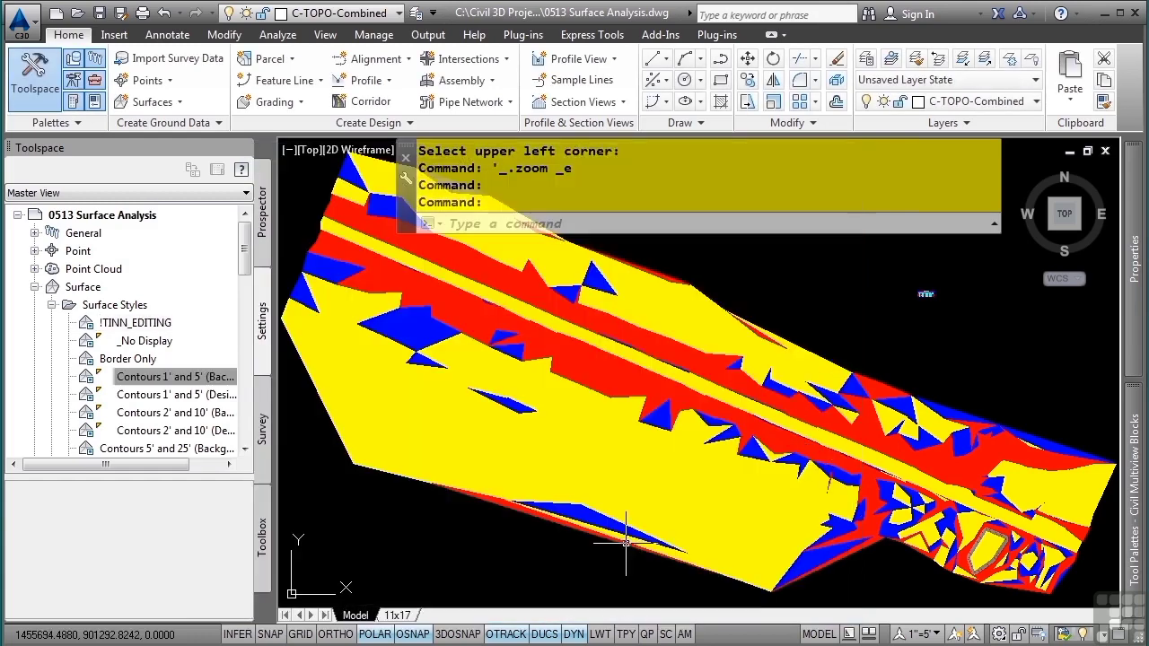
# Assign the Triangles and Slope Arrows style to the Combined EG surface and deselect the surface.
pyautogui.click(599, 429)
pyautogui.click(275, 96)
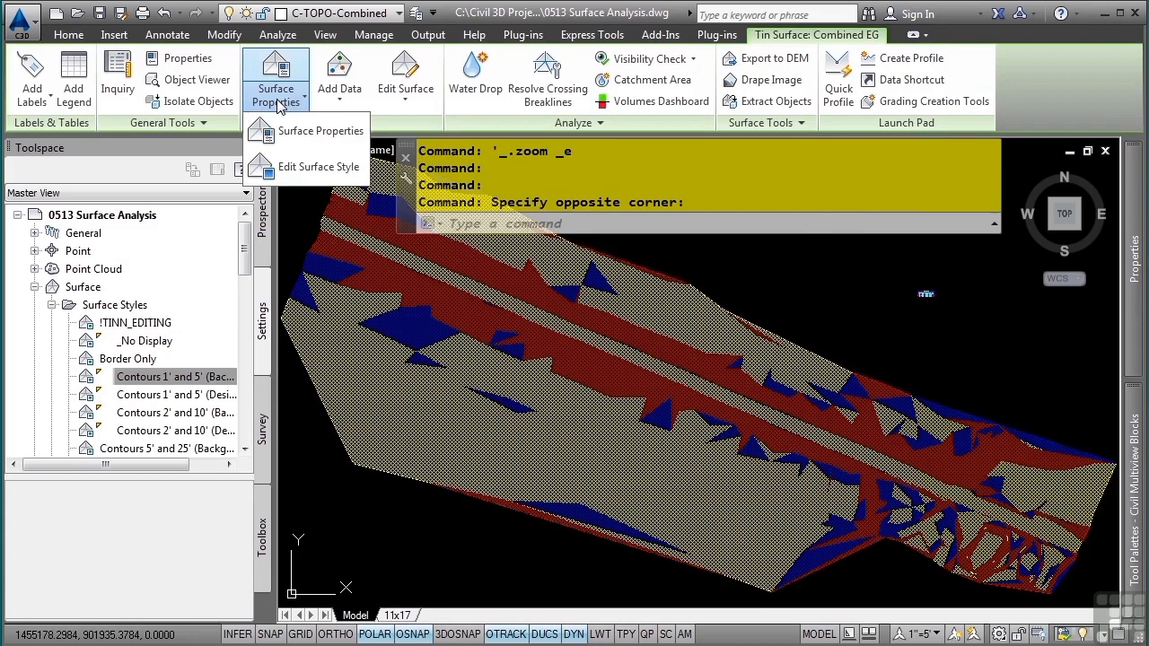
pyautogui.click(292, 162)
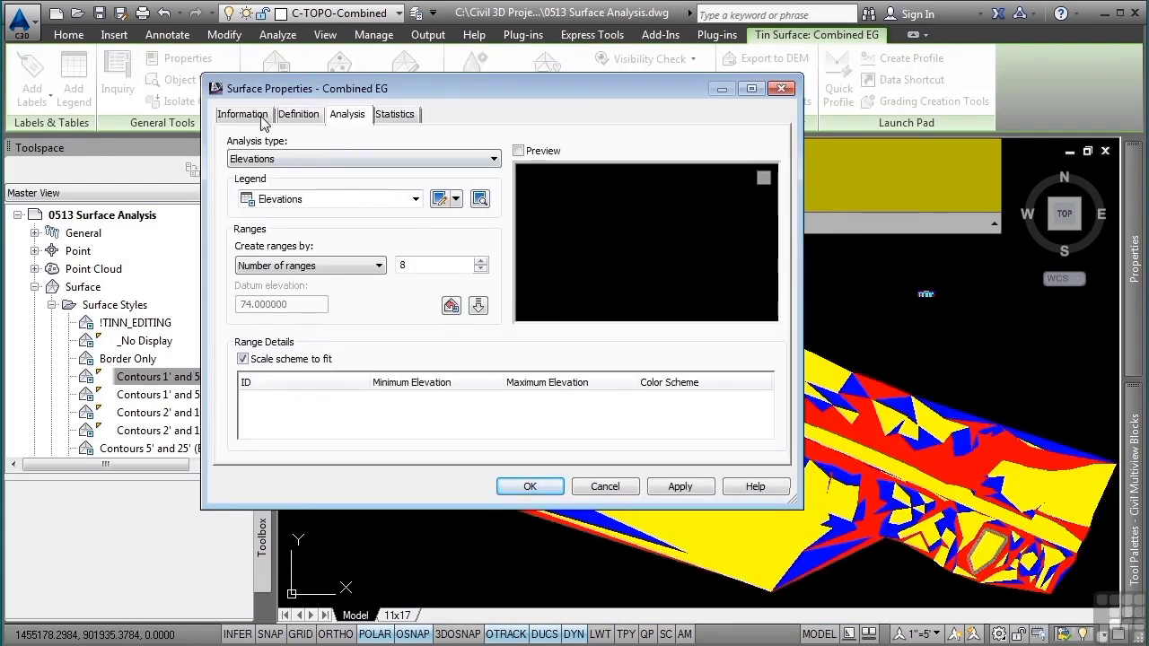
pyautogui.click(244, 114)
pyautogui.click(310, 298)
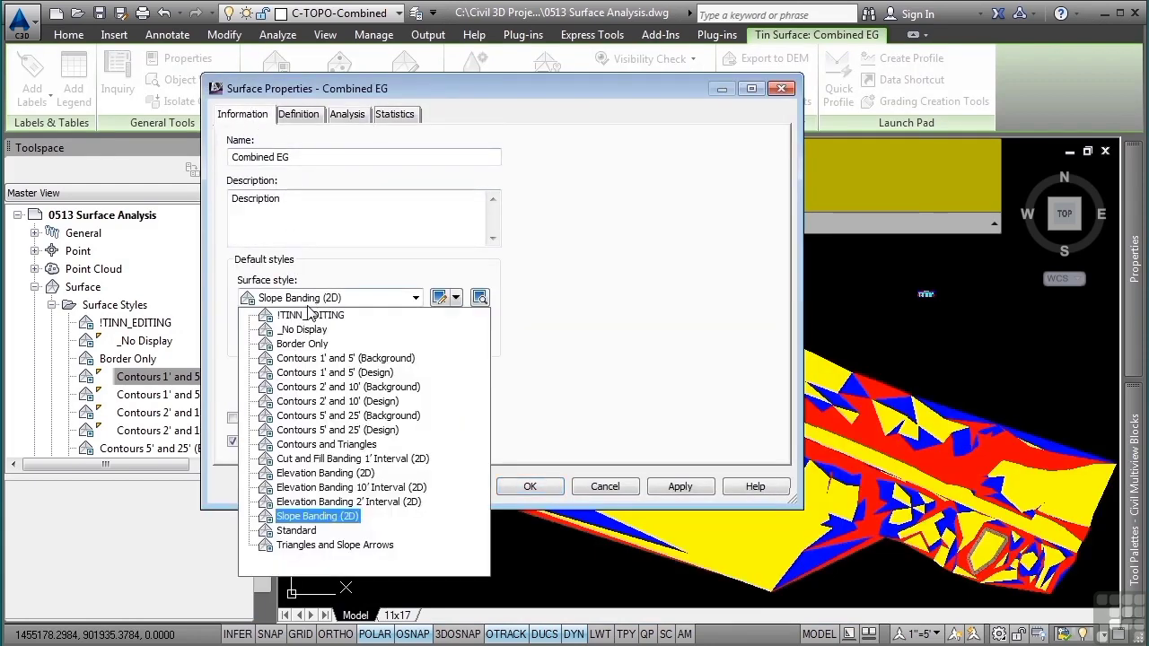
pyautogui.click(323, 545)
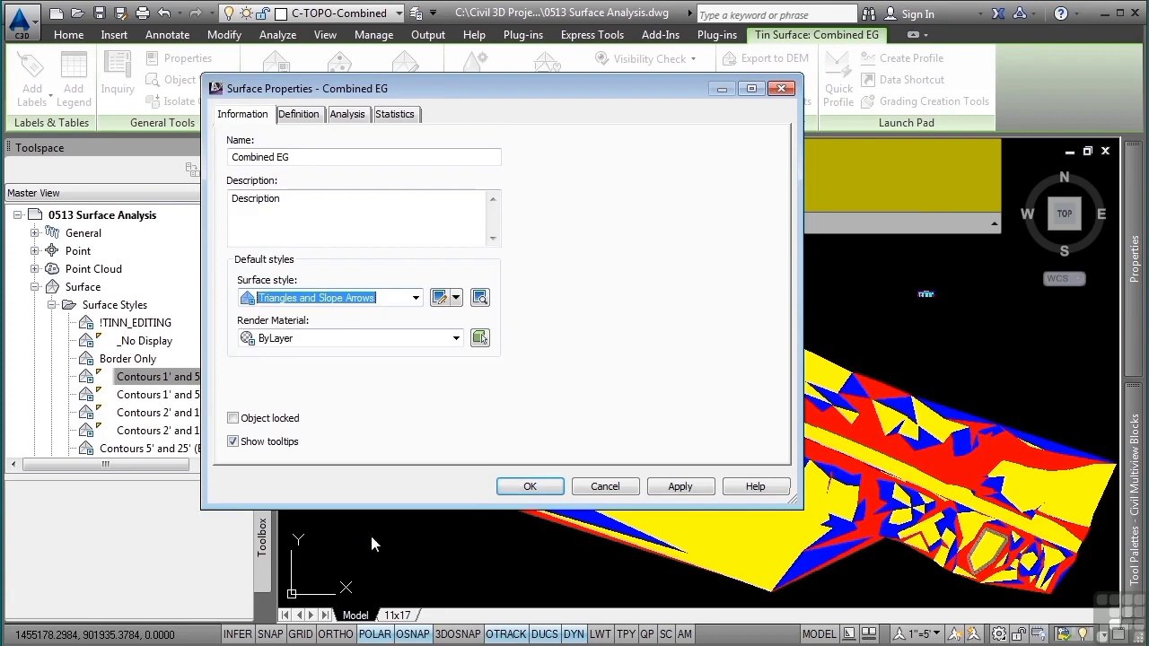
pyautogui.click(680, 489)
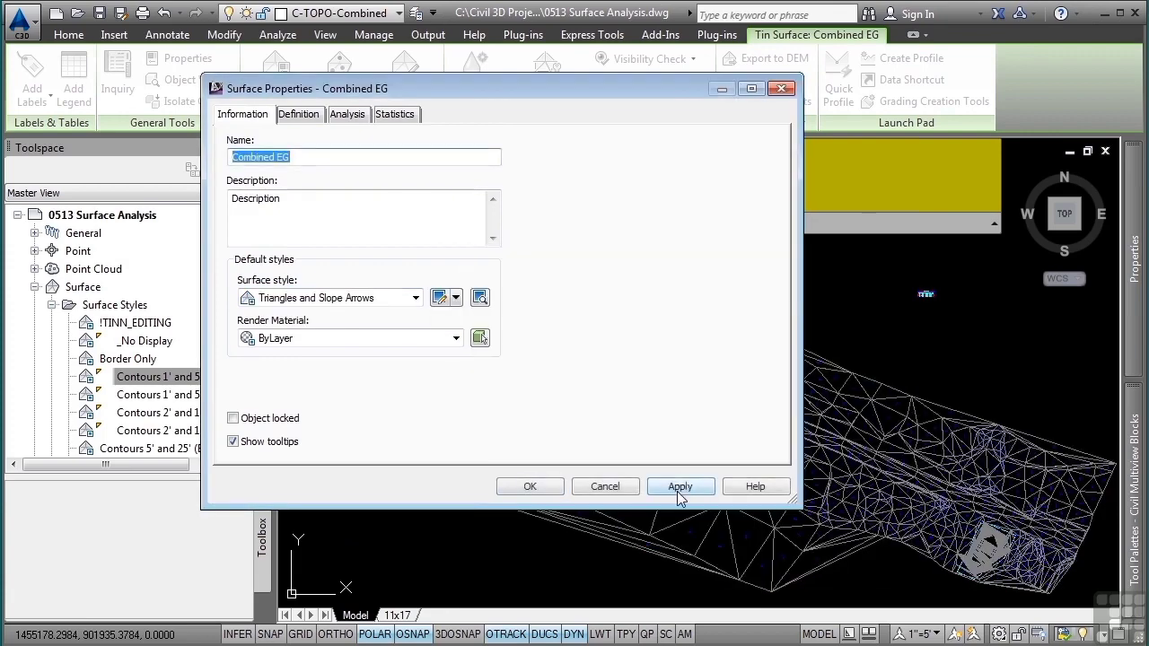
pyautogui.click(530, 487)
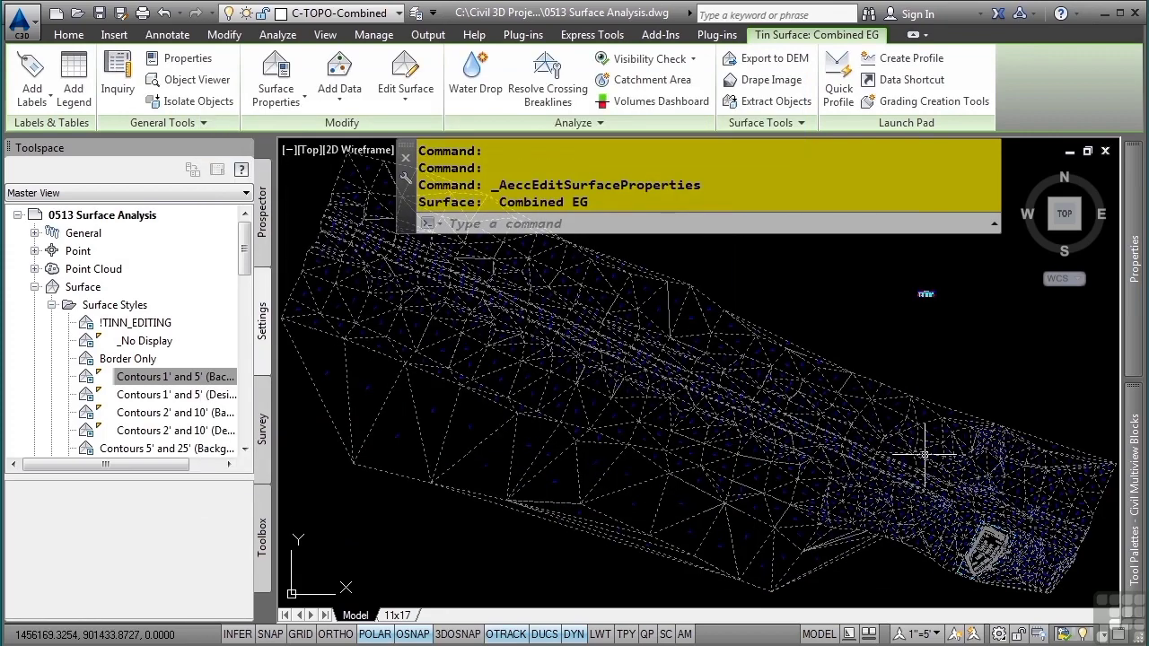
pyautogui.press('Escape')
pyautogui.press('Escape')
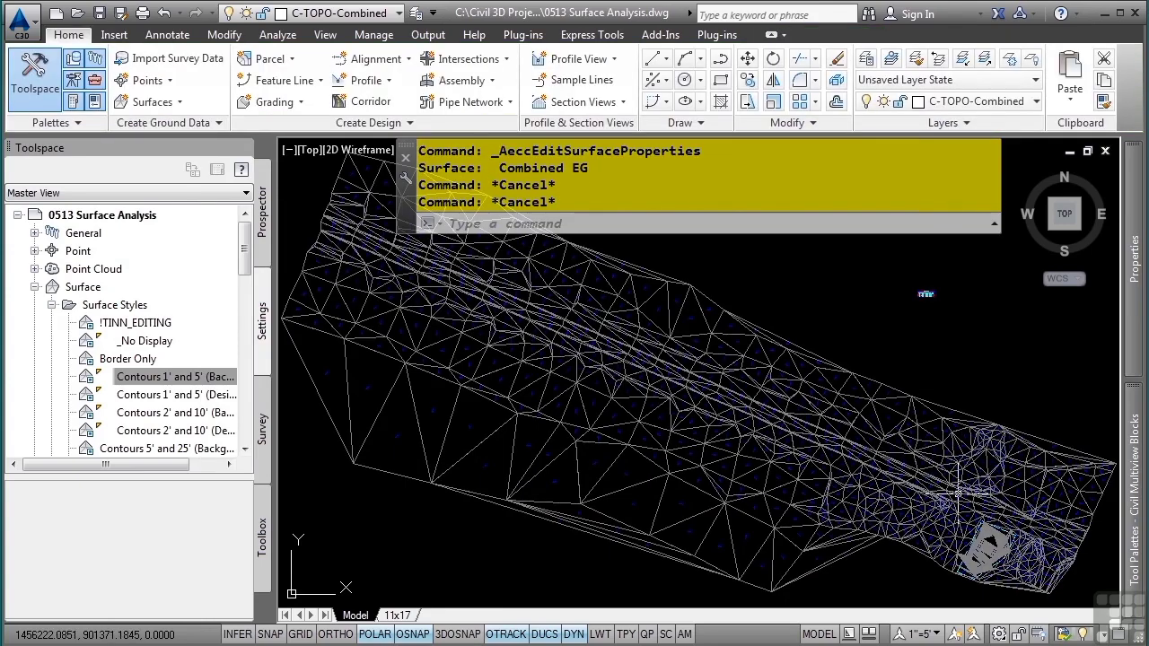
# Examine the slope arrow directions across the triangles of the Combined EG surface.
pyautogui.scroll(3, 673, 470)
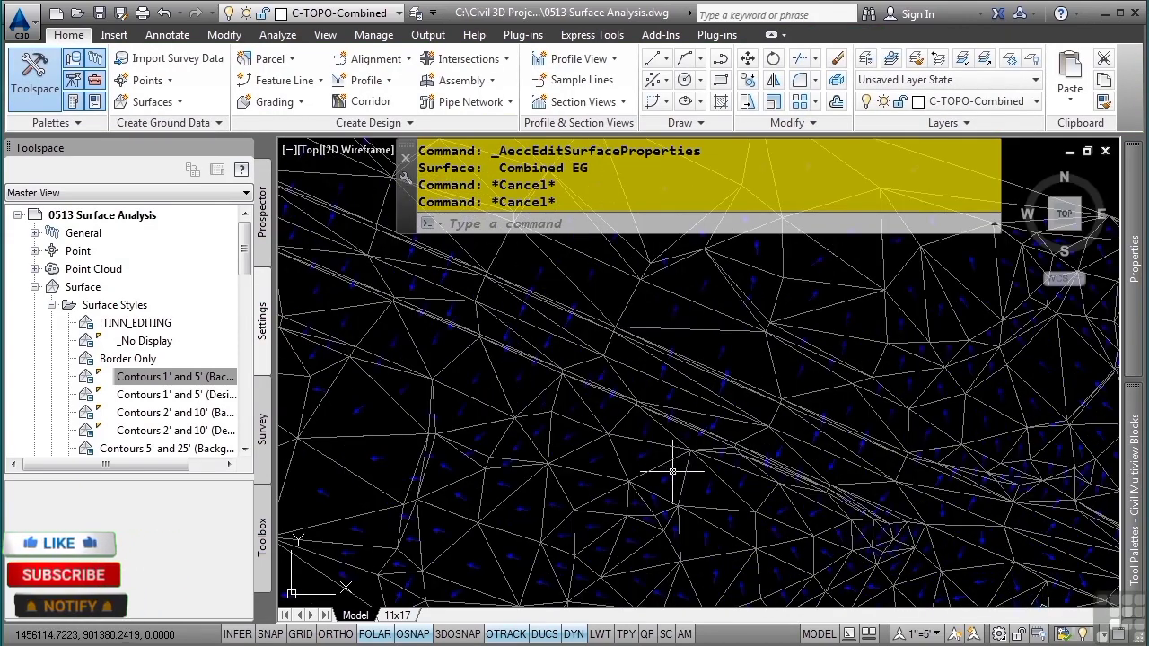
pyautogui.scroll(4, 701, 477)
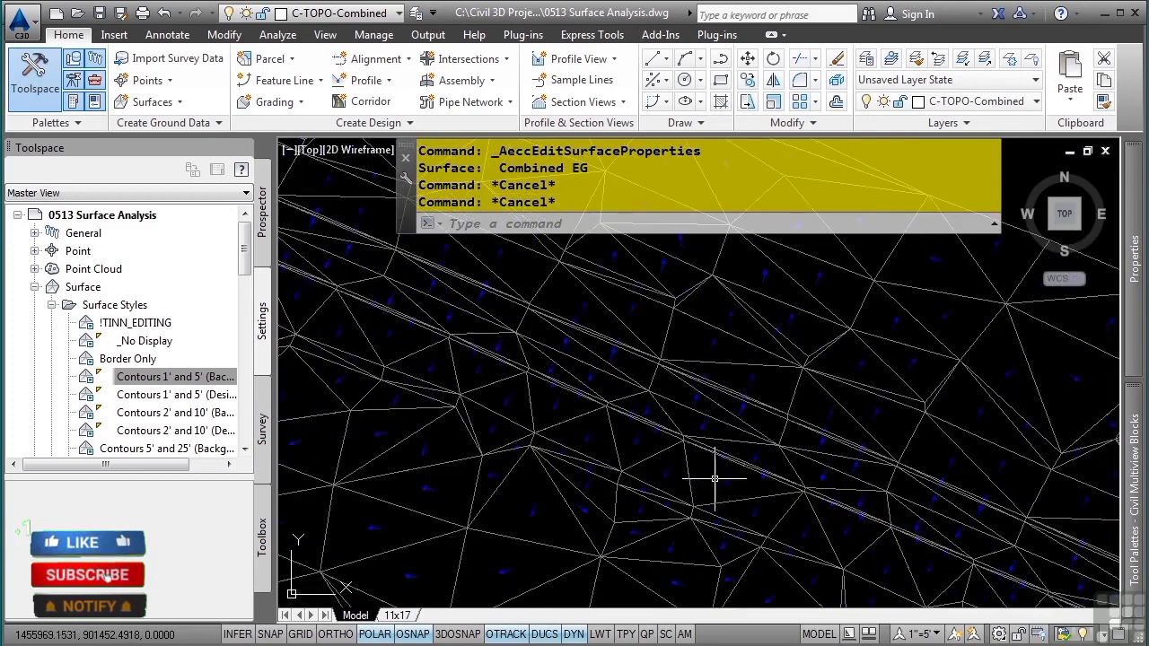
pyautogui.moveTo(456, 395); pyautogui.dragTo(674, 480, button='middle')
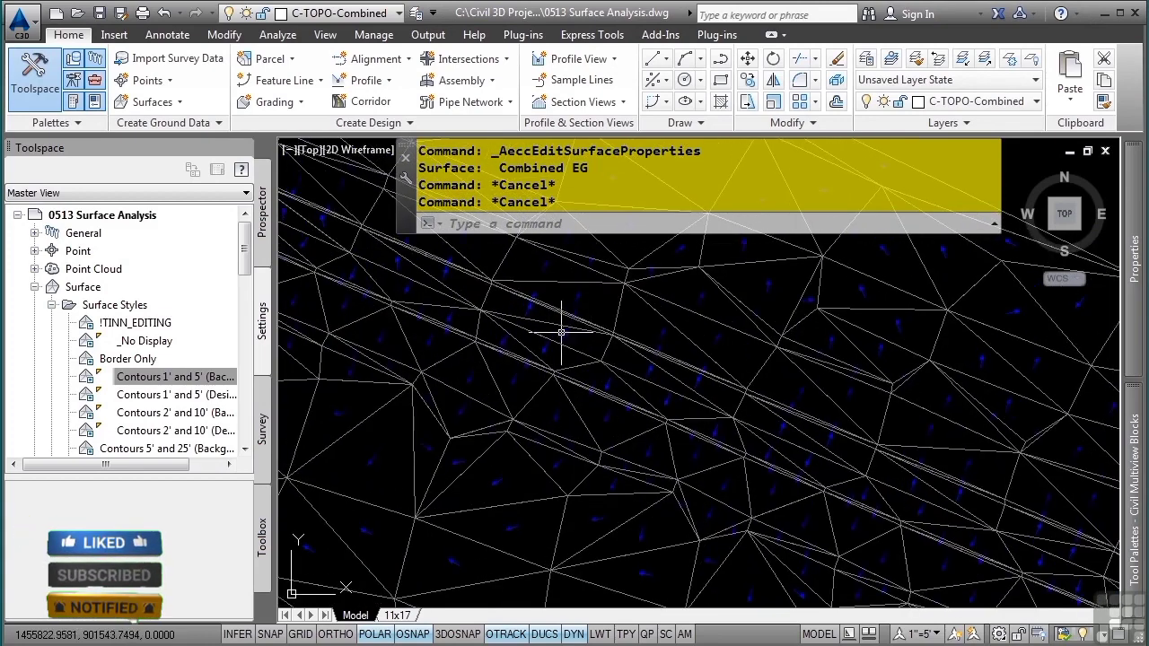
pyautogui.moveTo(441, 380); pyautogui.dragTo(782, 508, button='middle')
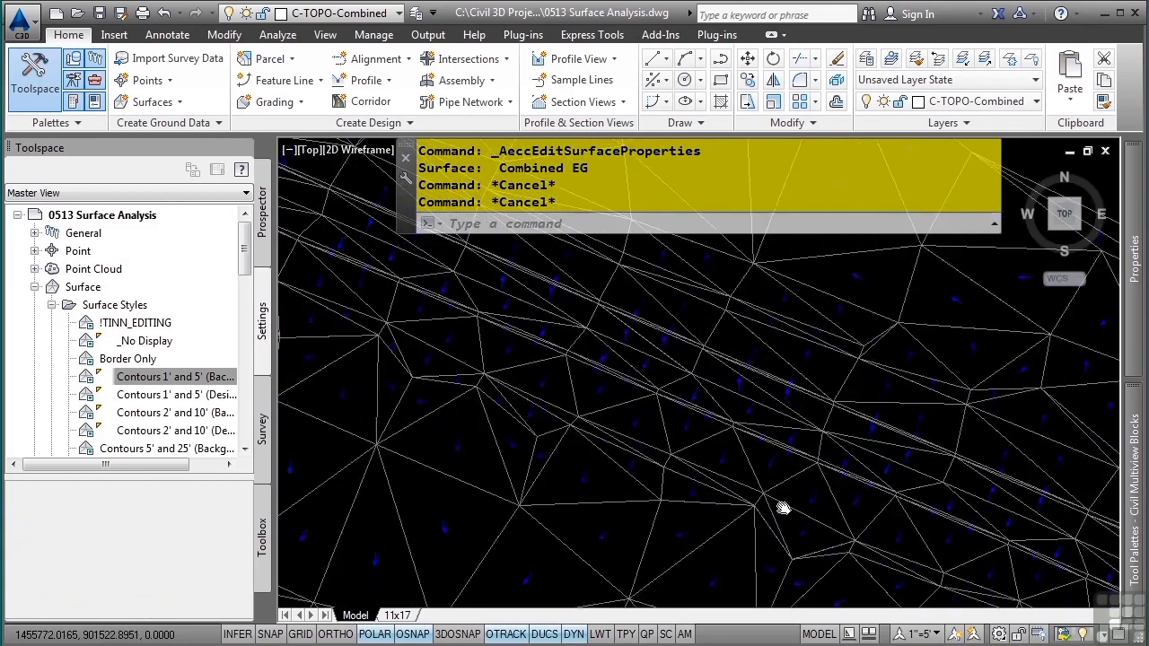
# Review the slope arrows over the southern part of the Combined EG surface and return to the full drawing extents.
pyautogui.moveTo(546, 521)
pyautogui.mouseDown(button='middle')
pyautogui.moveTo(746, 418)
pyautogui.moveTo(802, 428)
pyautogui.mouseUp(button='middle')
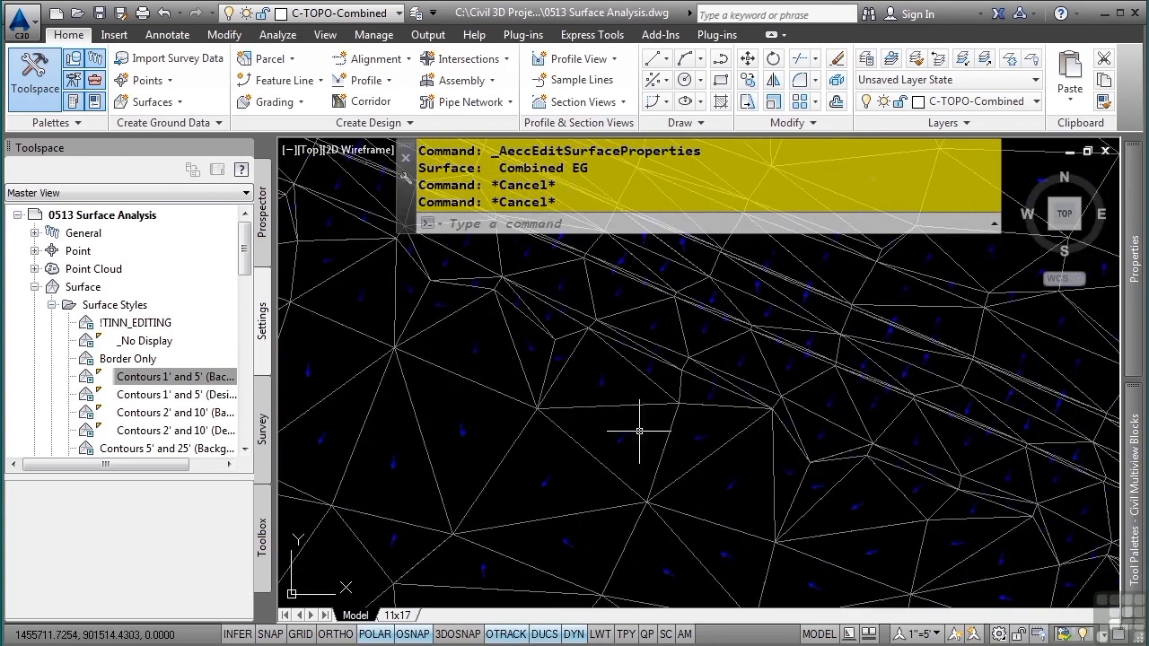
pyautogui.moveTo(639, 431)
pyautogui.mouseDown(button='middle')
pyautogui.moveTo(697, 469)
pyautogui.moveTo(659, 469)
pyautogui.mouseUp(button='middle')
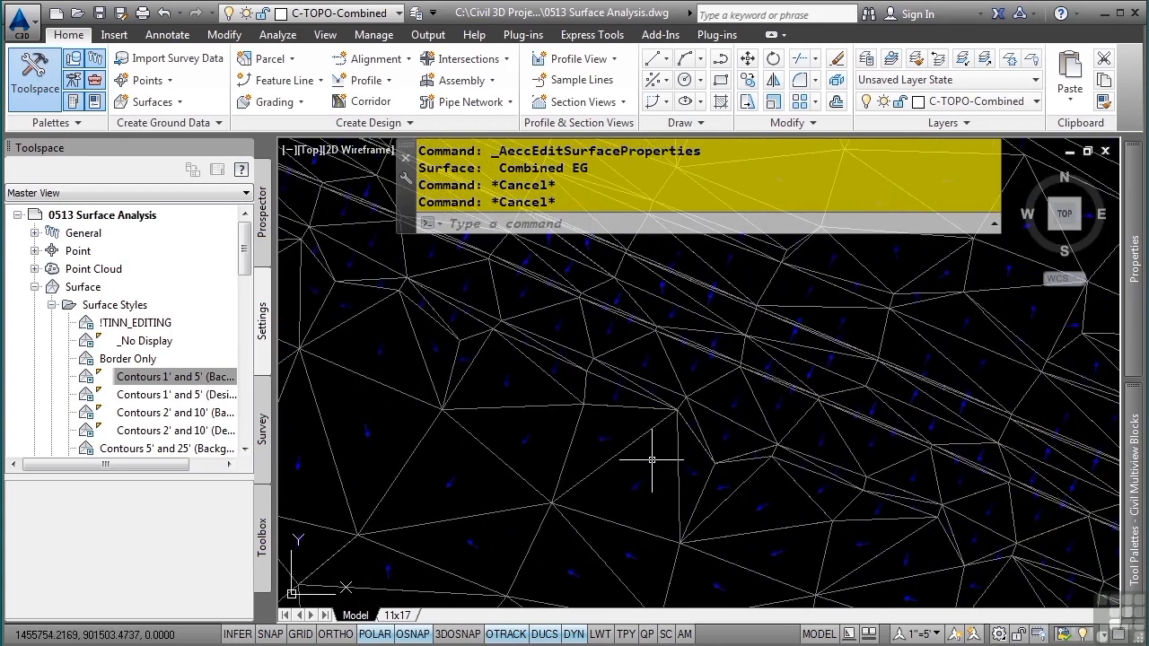
pyautogui.middleClick(688, 464)
pyautogui.middleClick(687, 464)
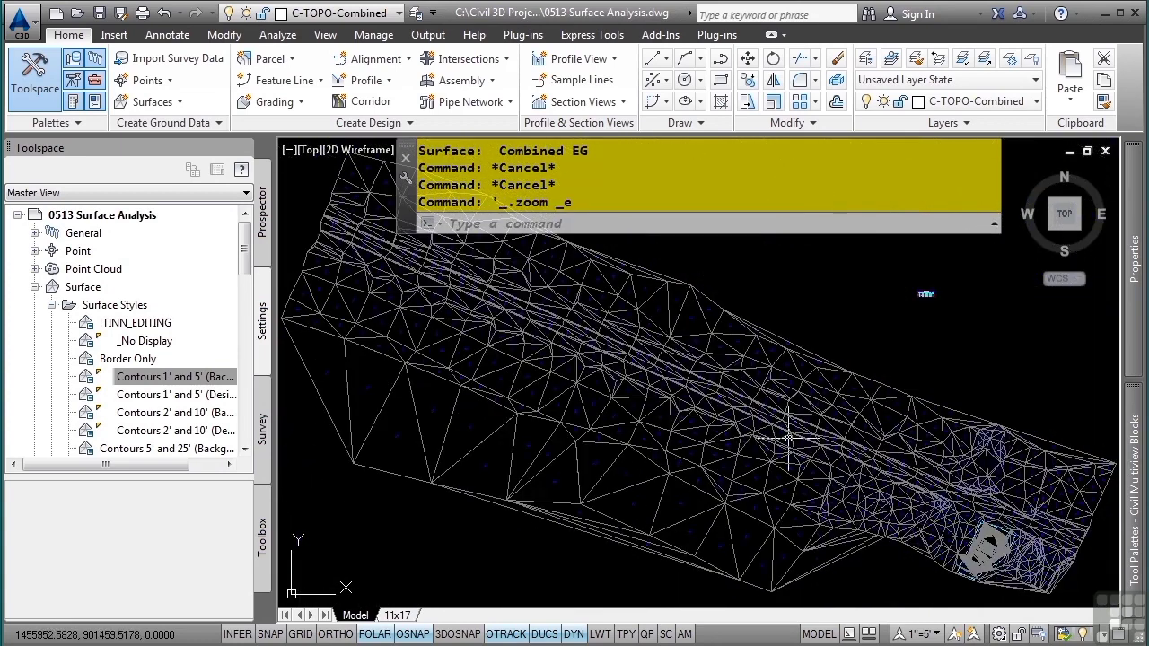
pyautogui.moveTo(841, 435)
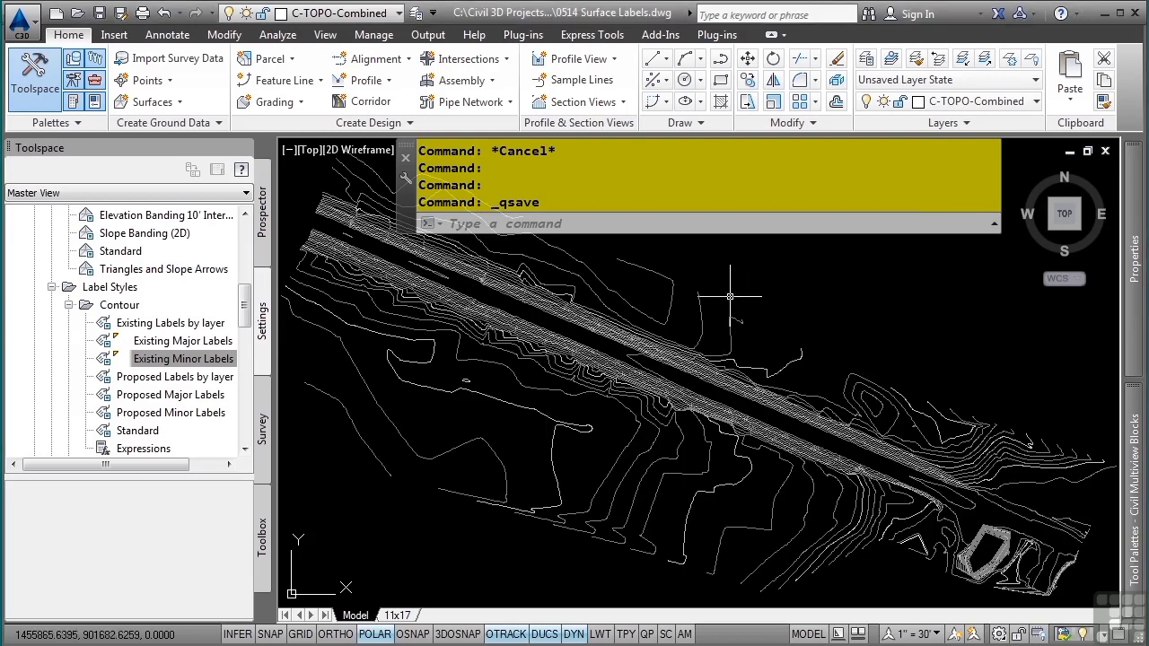
# Select the Combined EG surface and open the Add Labels dialog for surface labels.
pyautogui.click(559, 363)
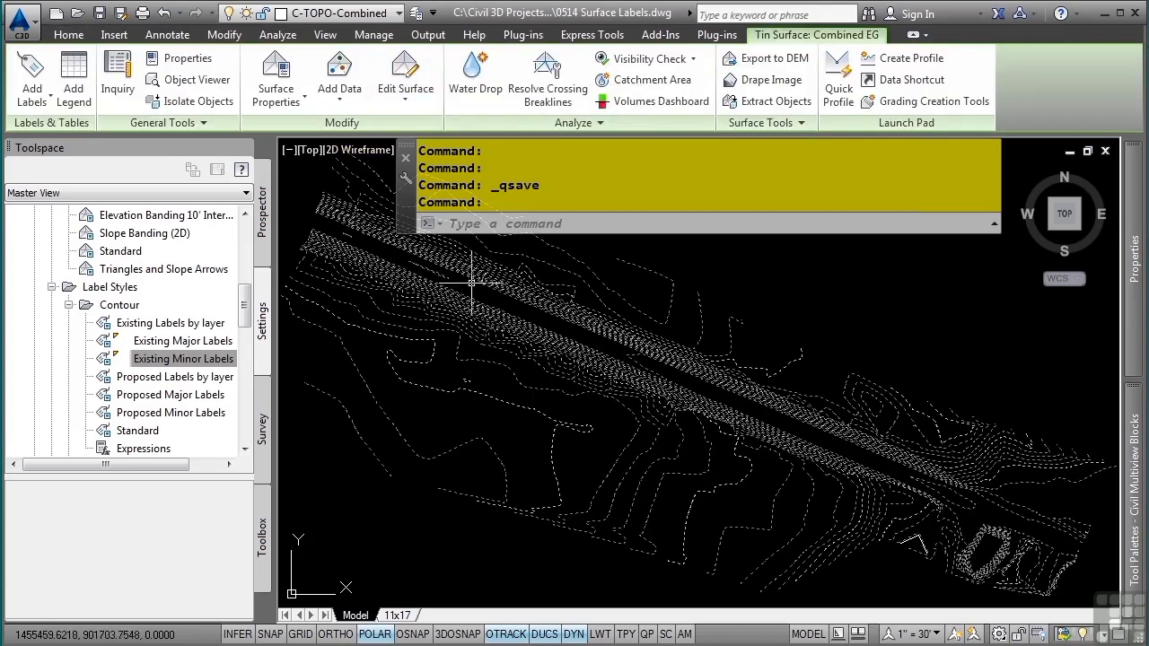
pyautogui.click(23, 113)
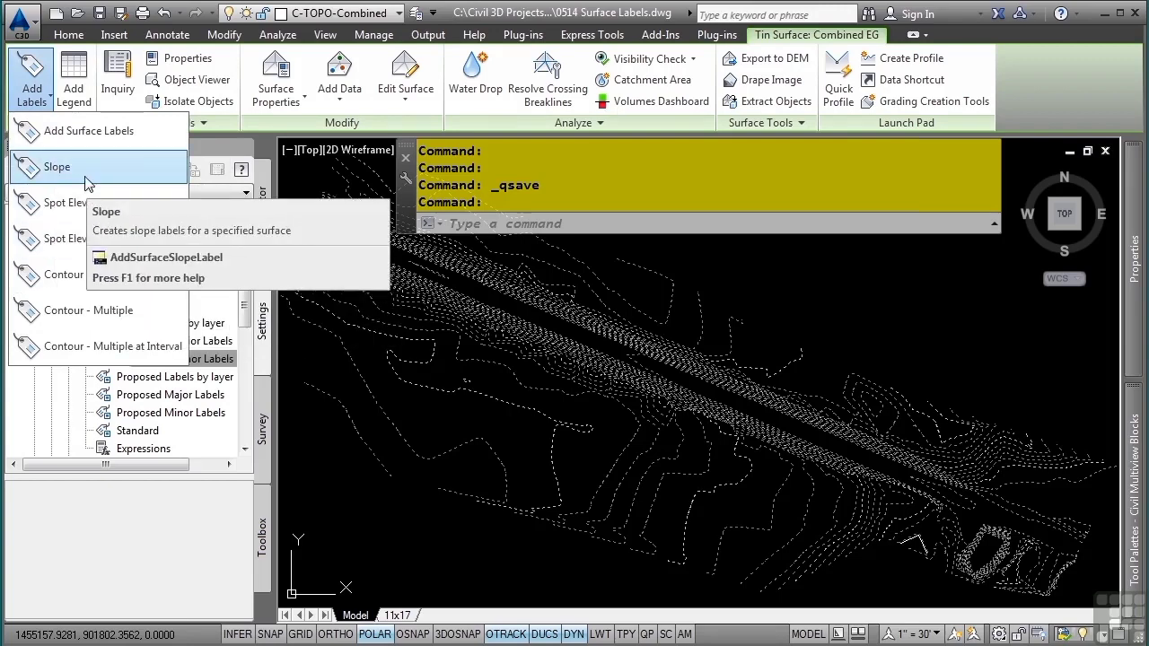
pyautogui.click(208, 336)
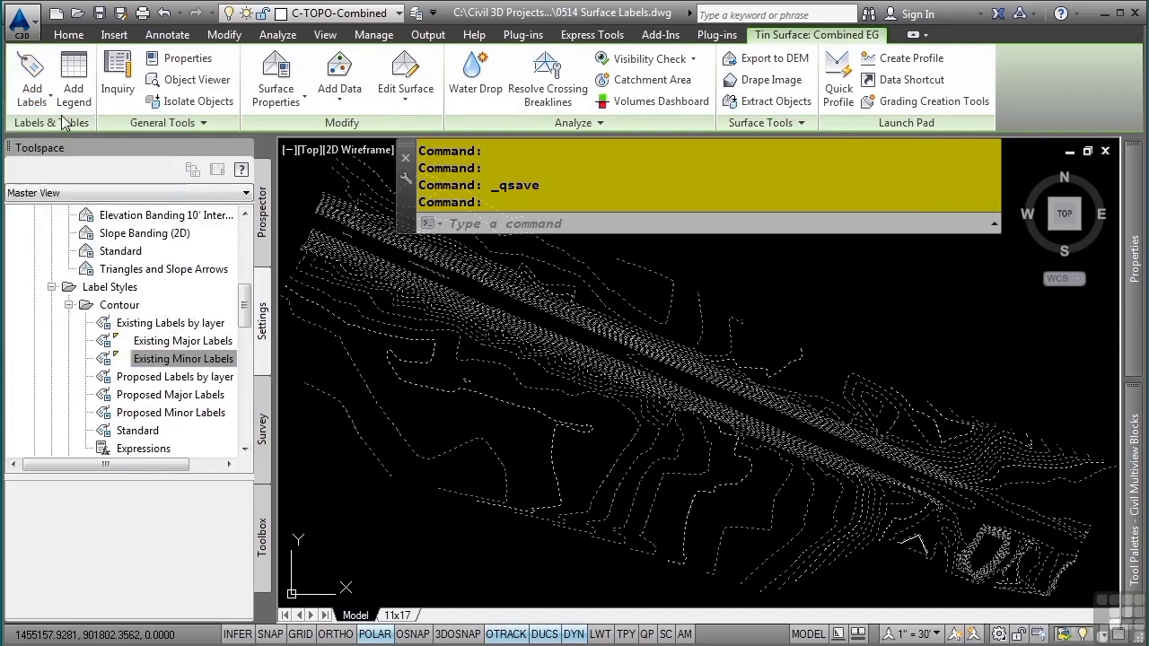
pyautogui.click(31, 94)
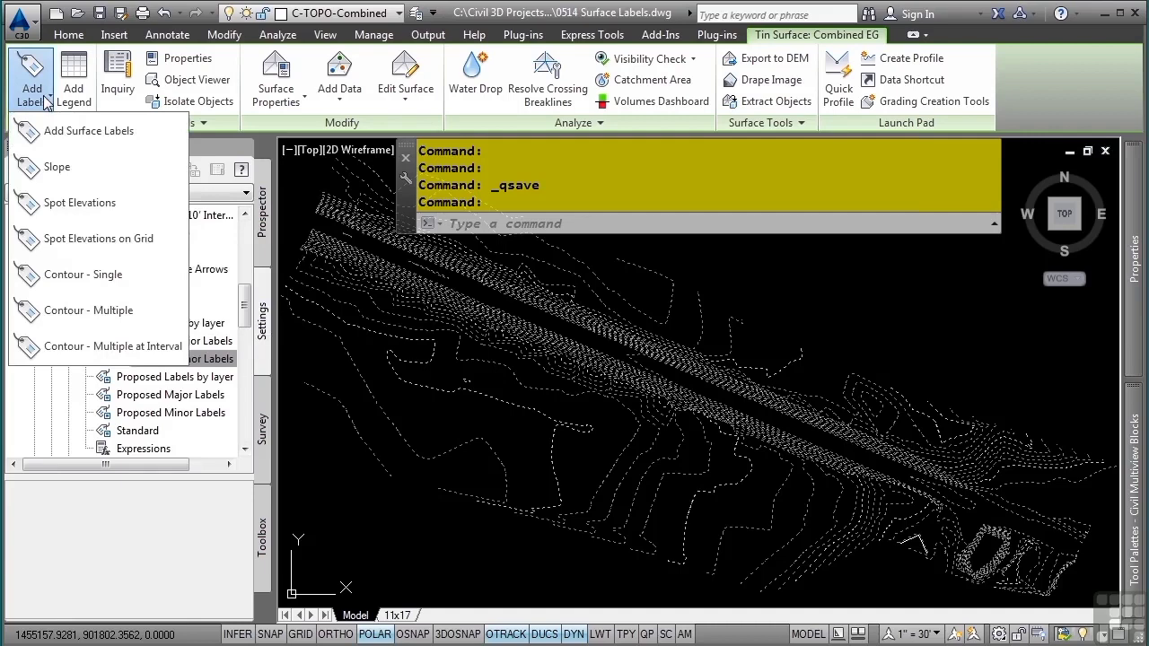
pyautogui.click(47, 141)
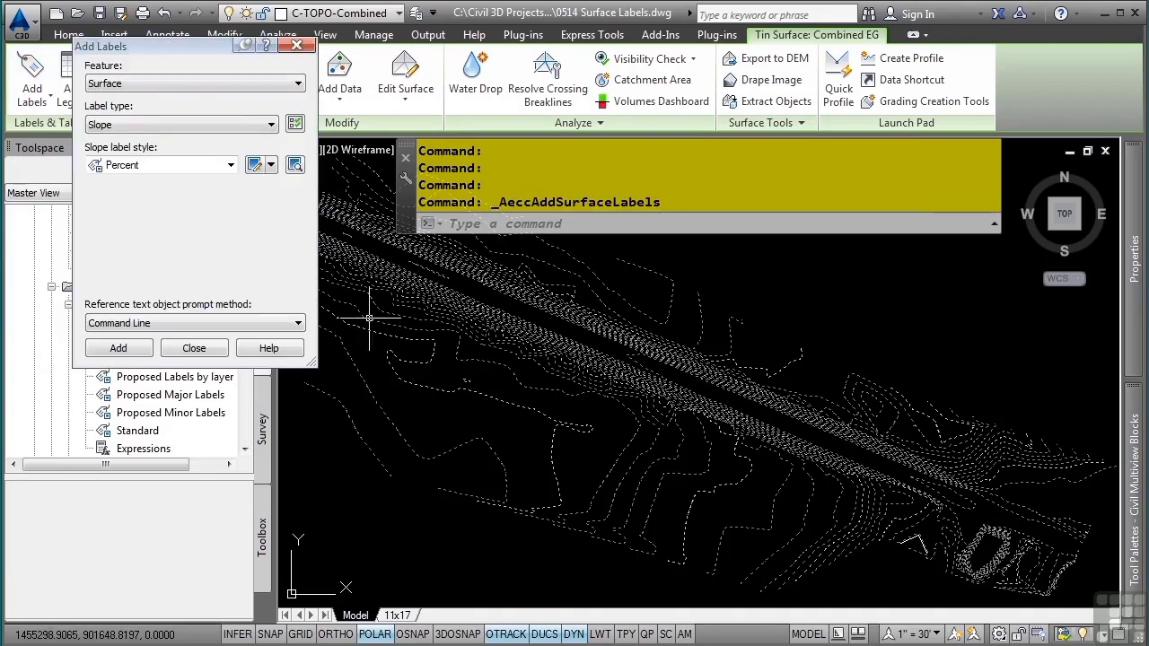
# Choose Slope as the surface label type and keep Percent as its slope label style.
pyautogui.click(156, 166)
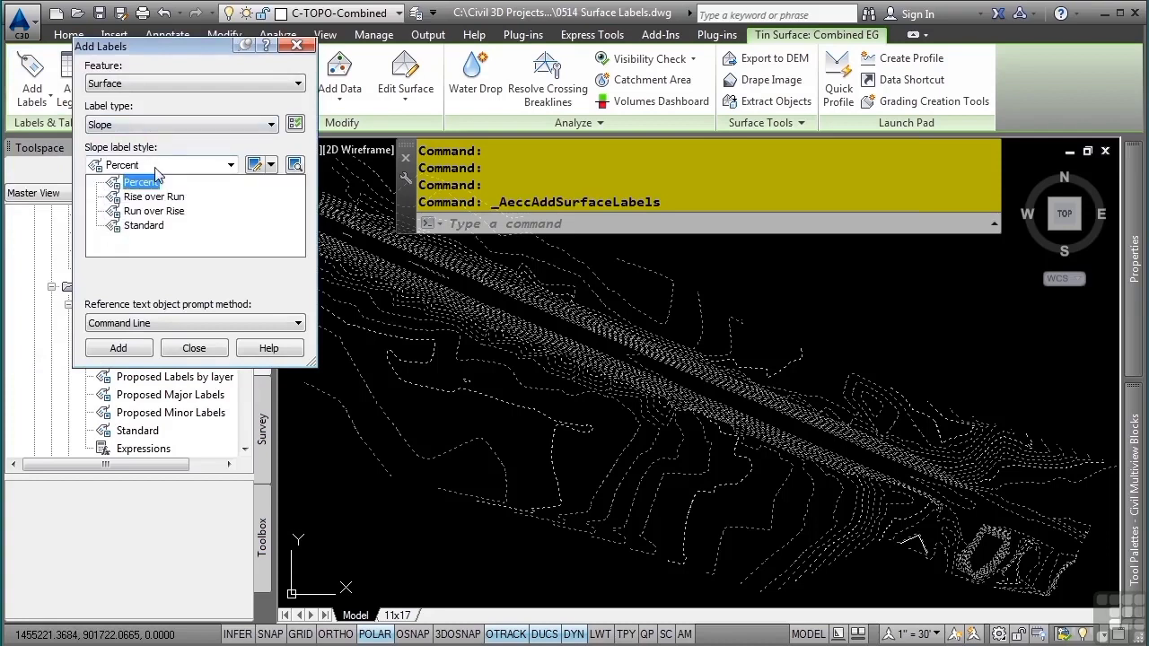
pyautogui.click(156, 168)
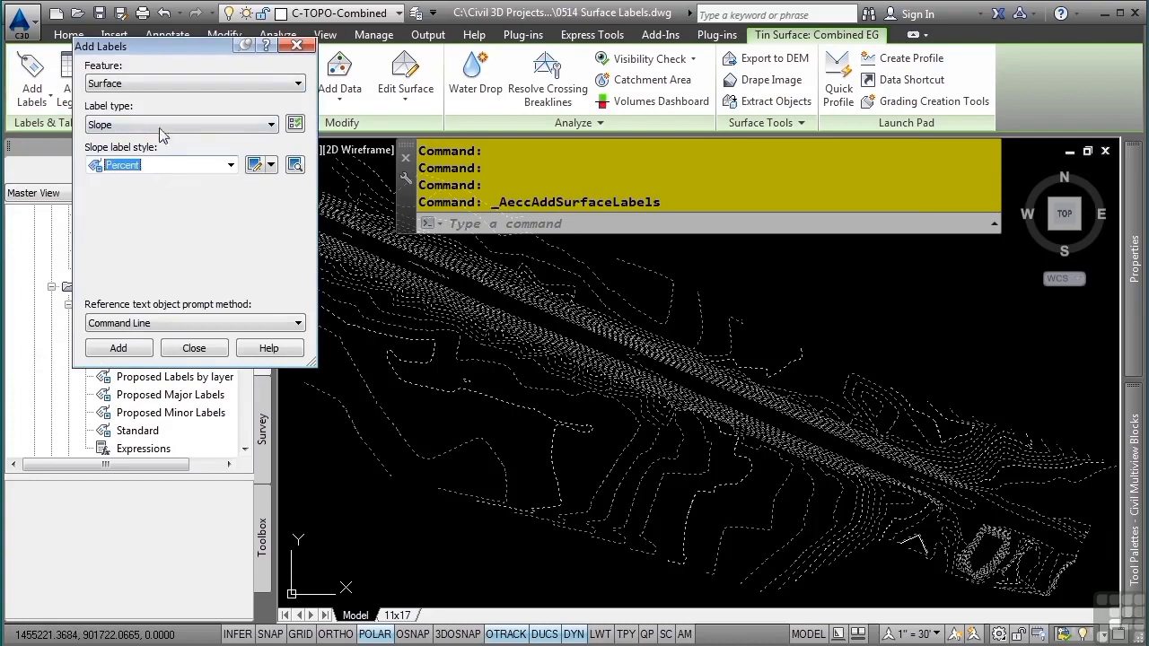
pyautogui.click(107, 126)
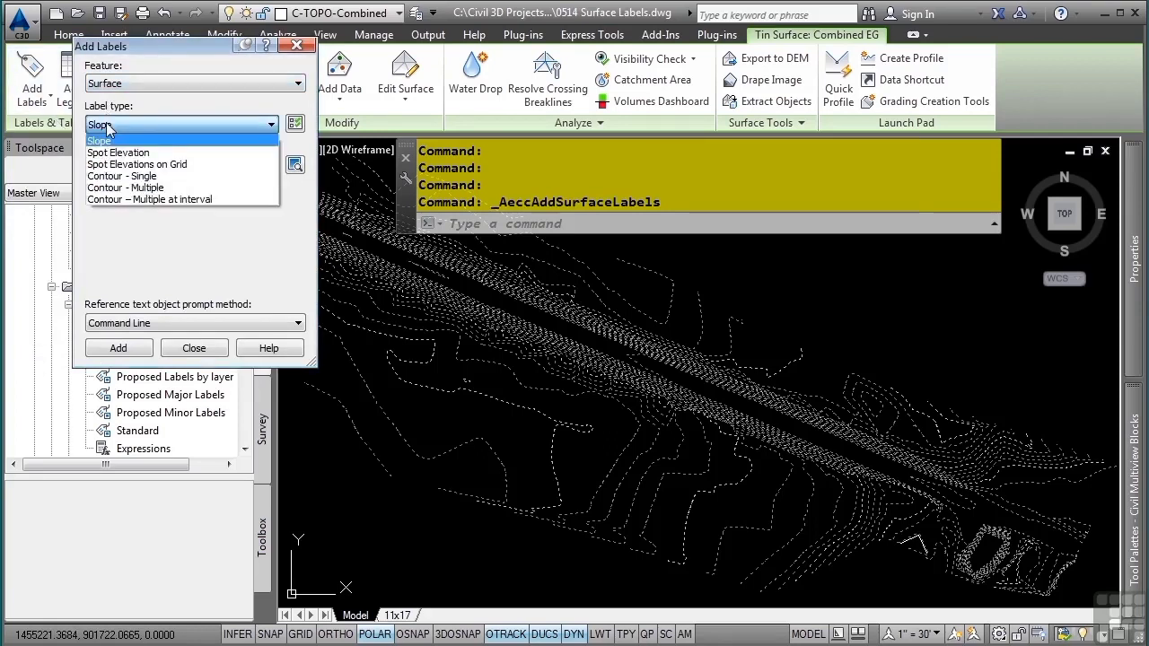
pyautogui.click(100, 141)
pyautogui.click(230, 167)
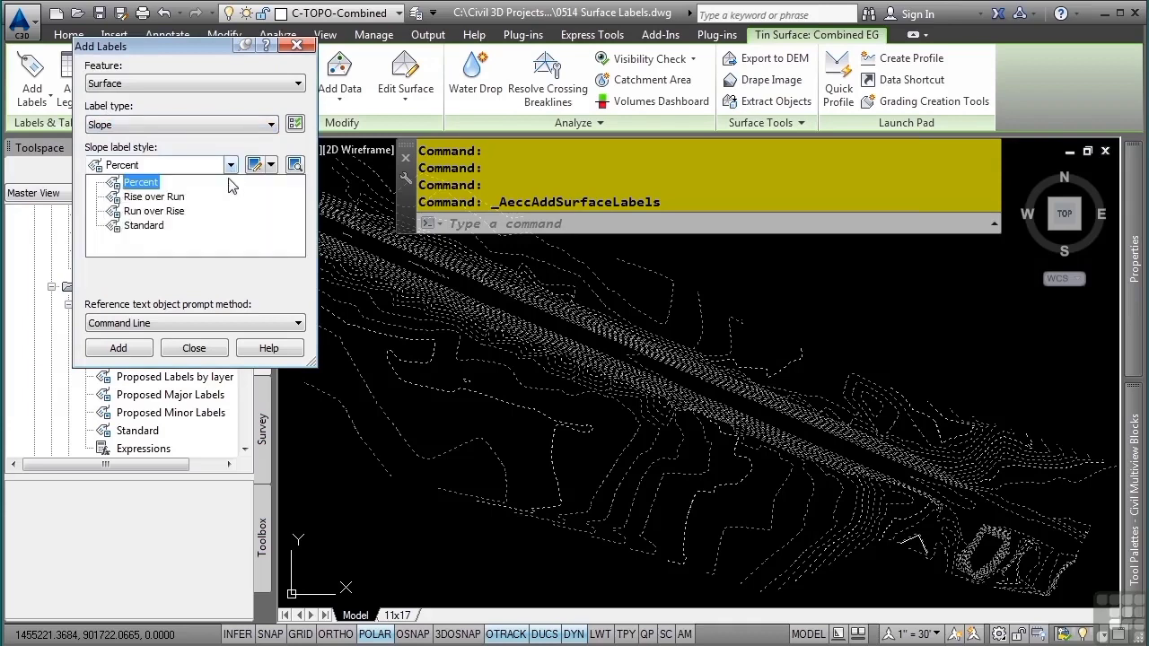
# Add a one-point slope label to Combined EG in the flat area just north of the small closed contour, and end the command.
pyautogui.click(144, 349)
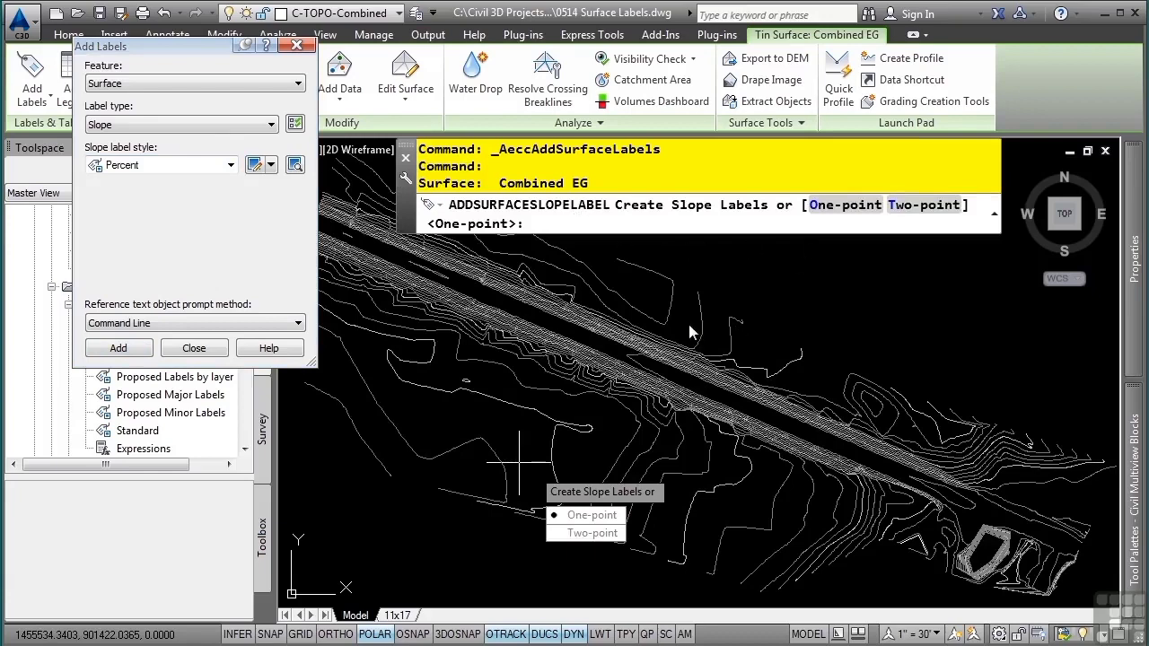
pyautogui.click(582, 516)
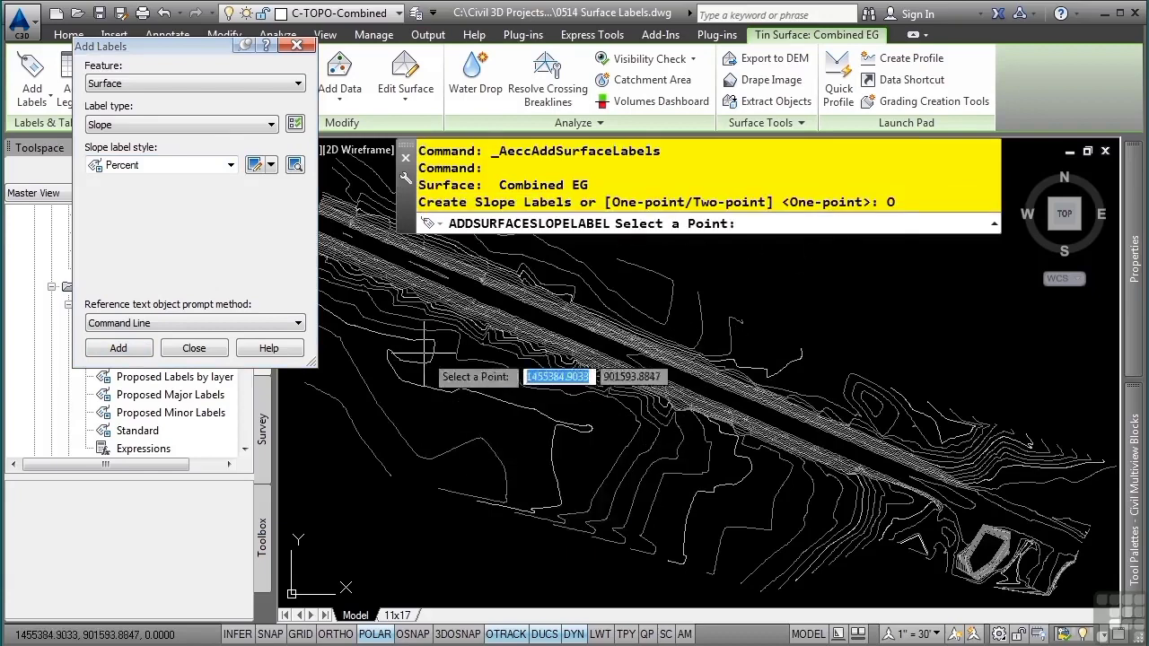
pyautogui.scroll(3, 484, 377)
pyautogui.click(510, 382)
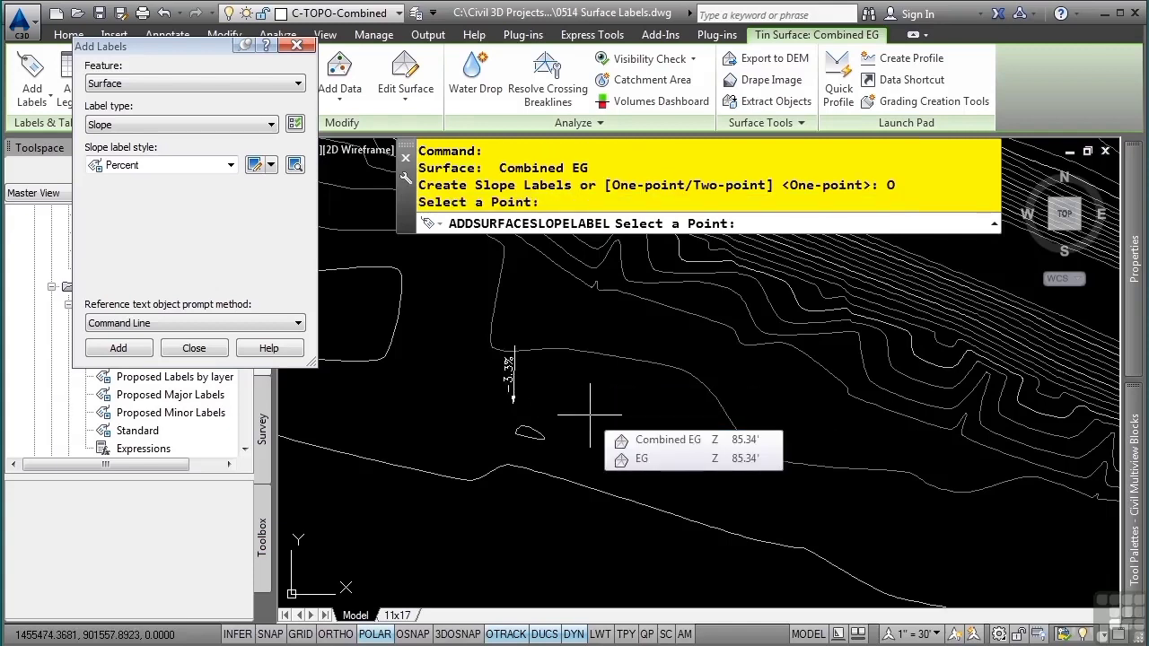
pyautogui.press('Escape')
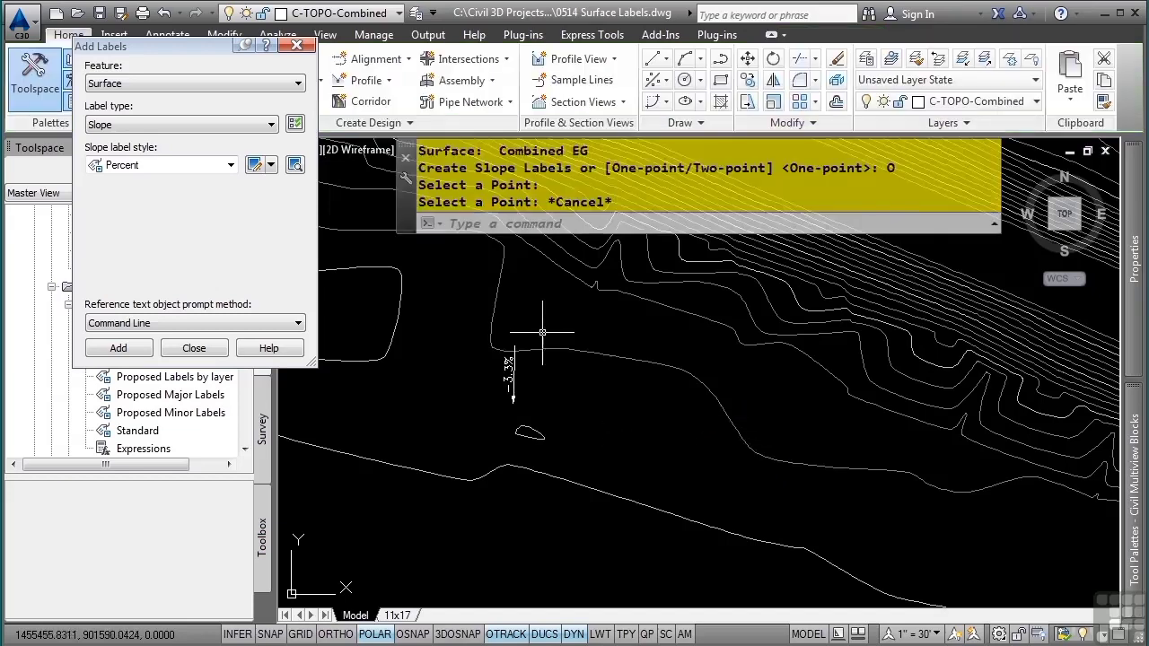
# Add a two-point slope label on Combined EG running from the top of the embankment down past its toe, and end the command.
pyautogui.click(117, 348)
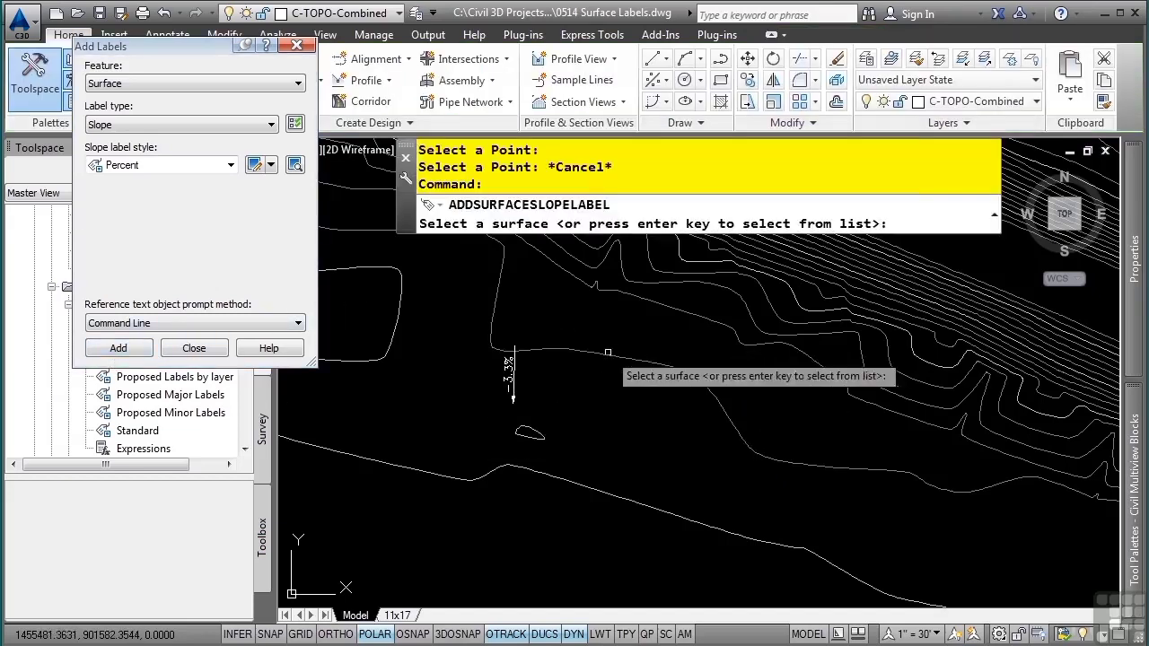
pyautogui.click(607, 360)
pyautogui.click(631, 418)
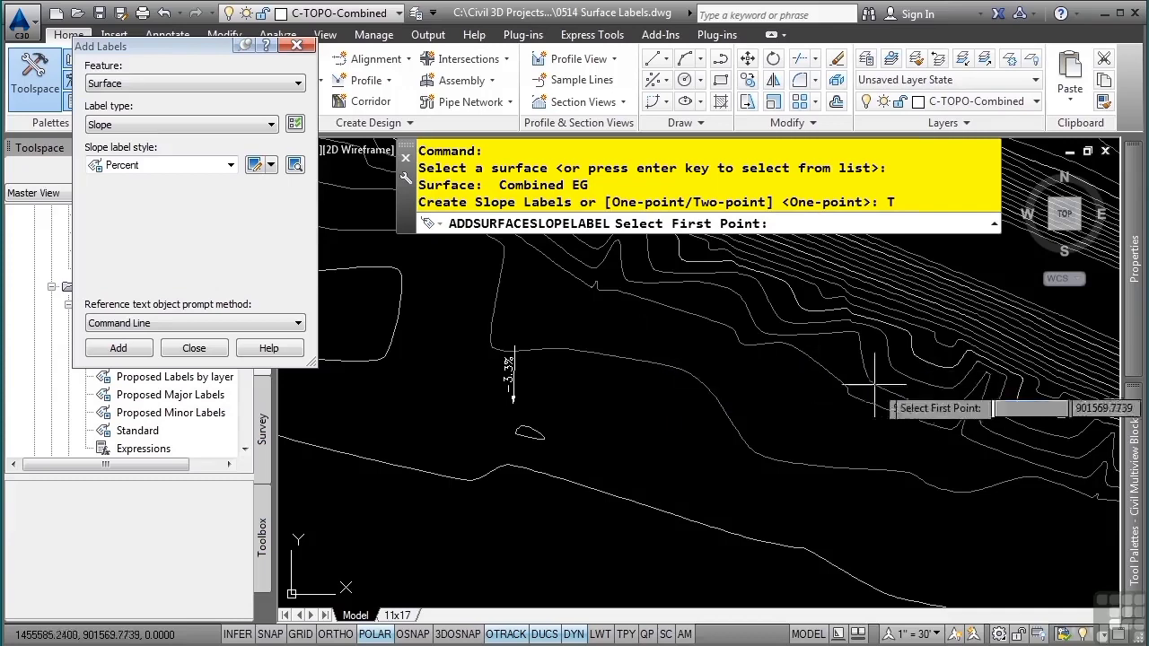
pyautogui.click(990, 288)
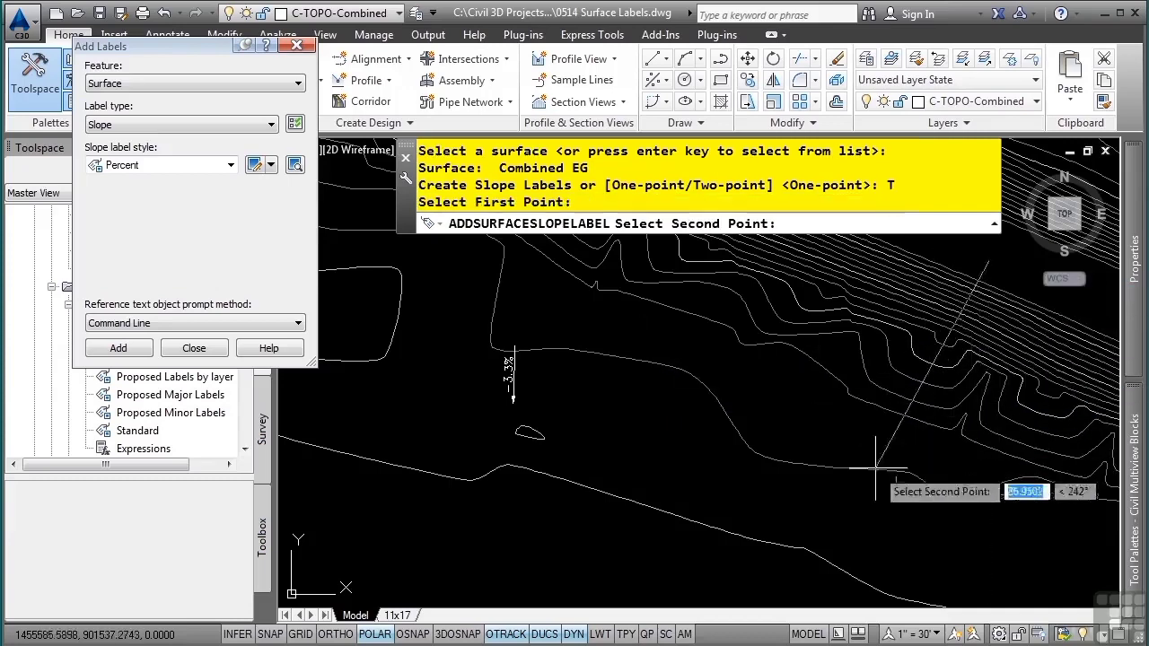
pyautogui.click(850, 494)
pyautogui.moveTo(936, 458); pyautogui.dragTo(838, 512, button='middle')
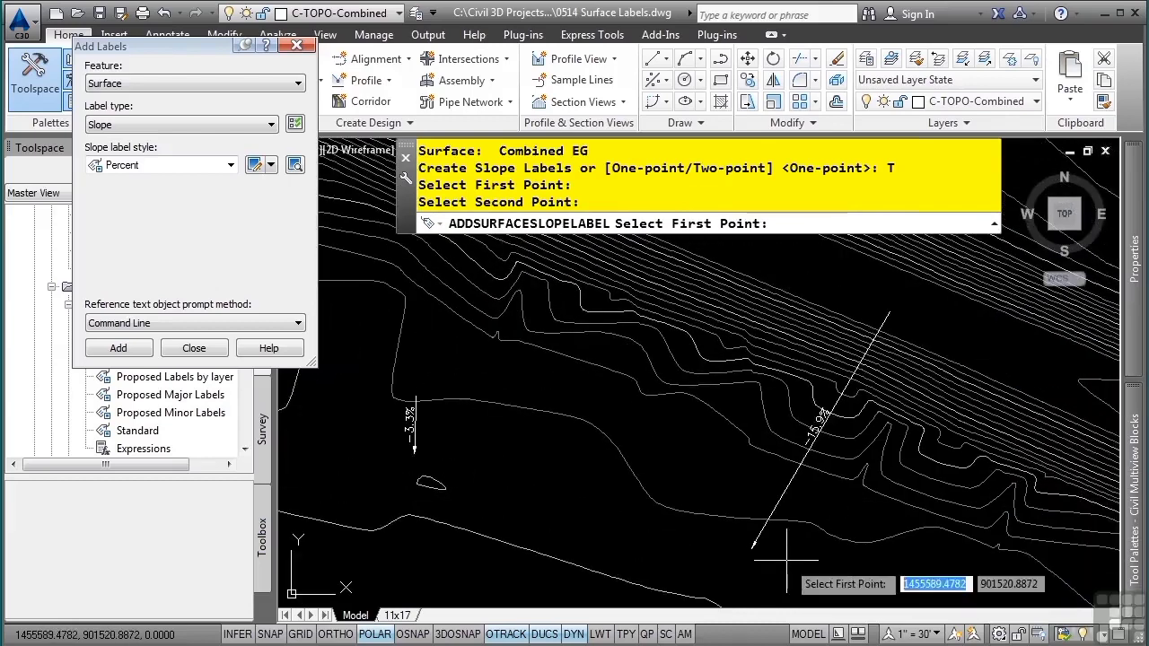
pyautogui.press('Escape')
pyautogui.press('Escape')
pyautogui.press('Escape')
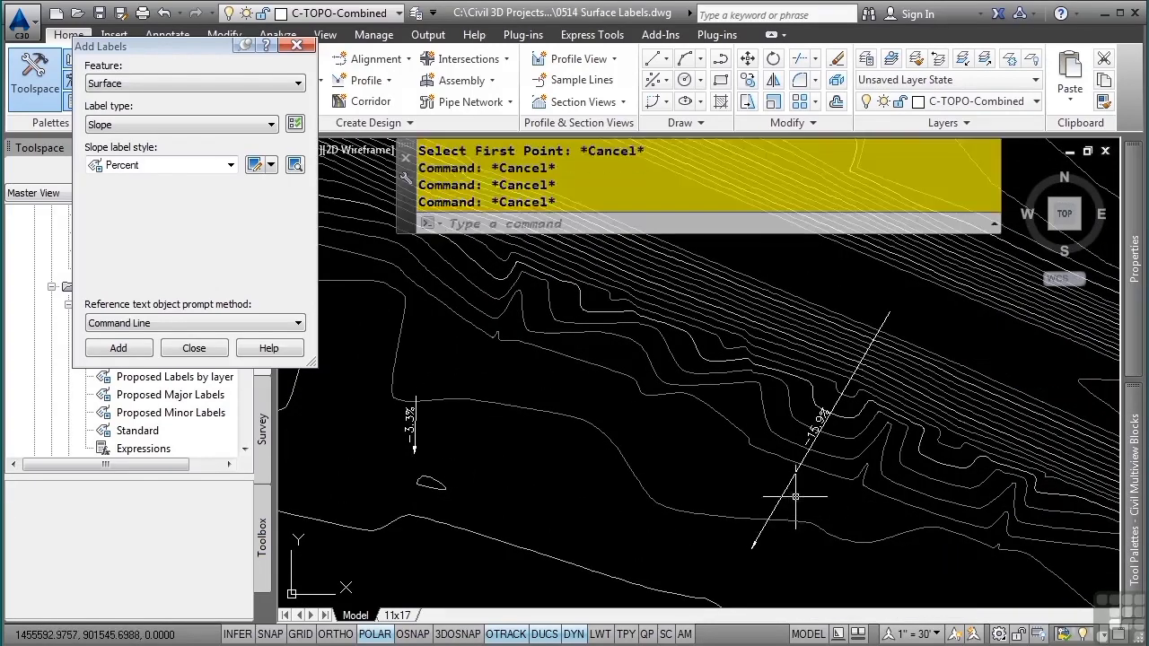
# Stretch the two-point slope label by its uphill endpoint, trying different positions along the embankment slope.
pyautogui.click(762, 528)
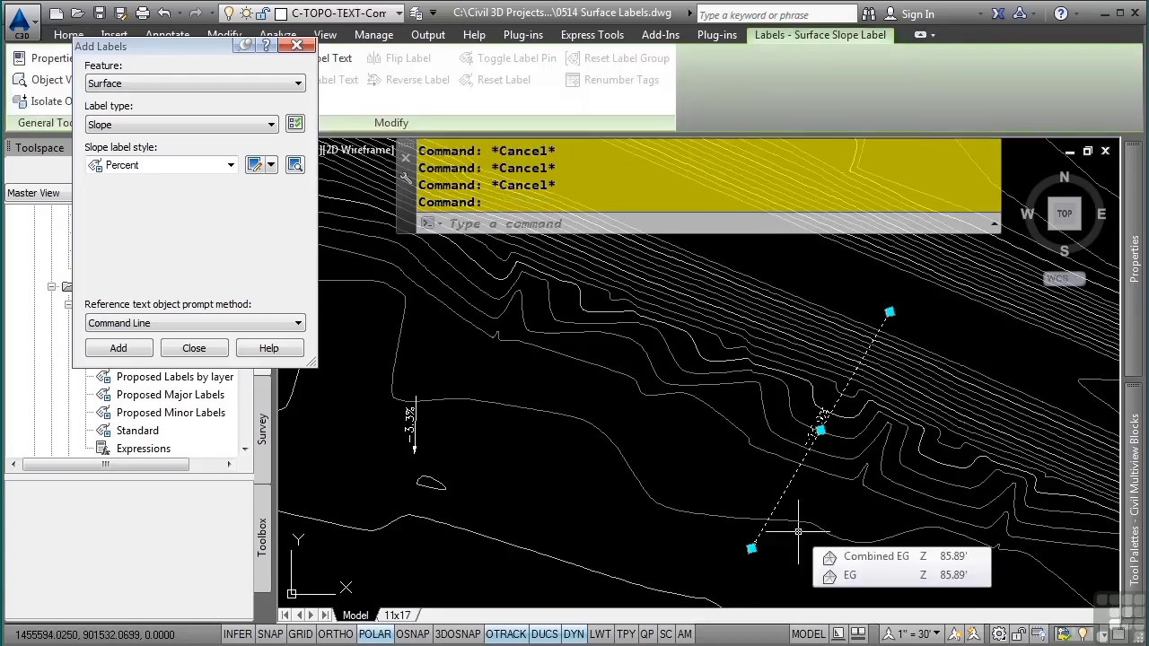
pyautogui.click(889, 311)
pyautogui.scroll(3, 880, 379)
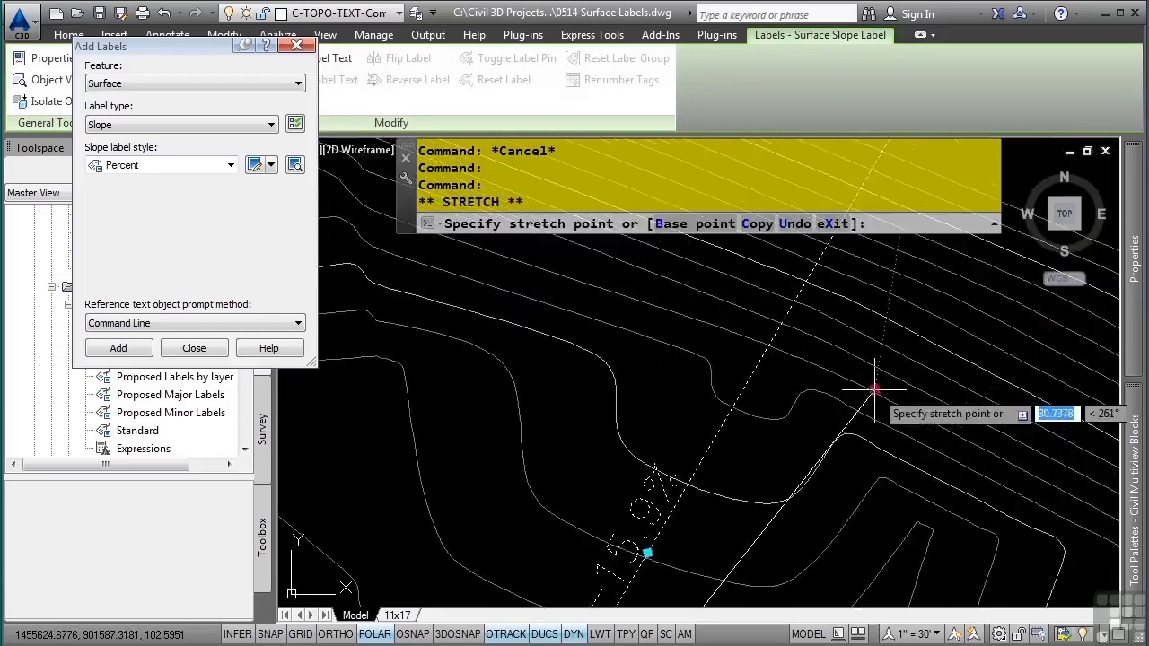
pyautogui.moveTo(927, 333); pyautogui.dragTo(940, 220, button='middle')
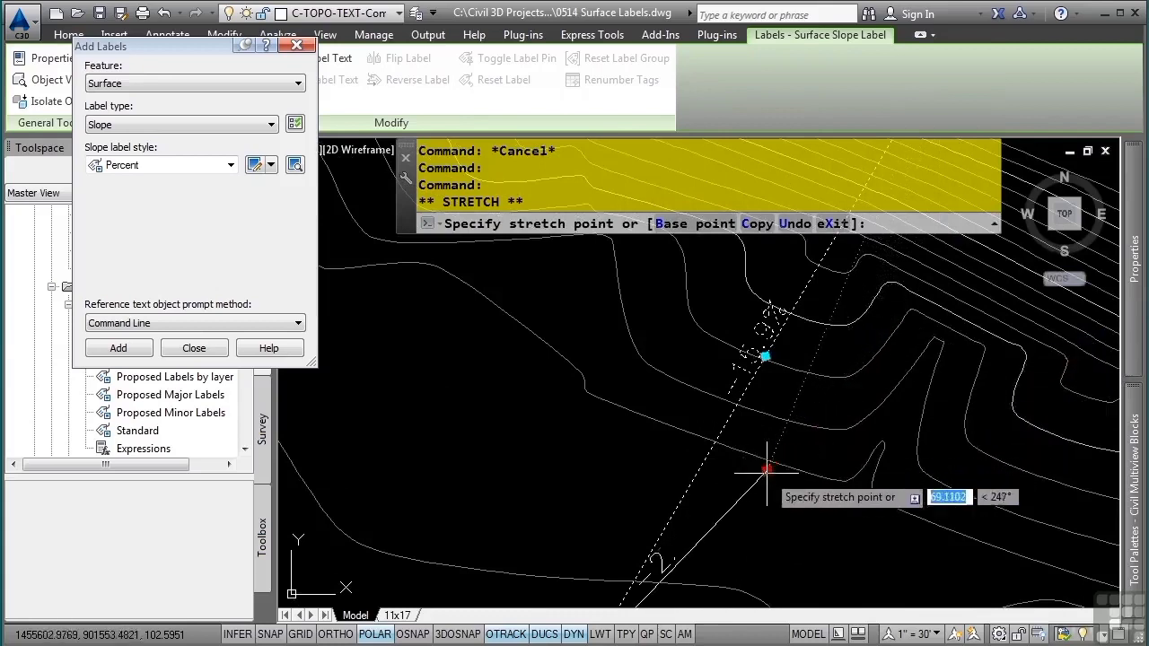
pyautogui.moveTo(692, 526); pyautogui.dragTo(777, 367, button='middle')
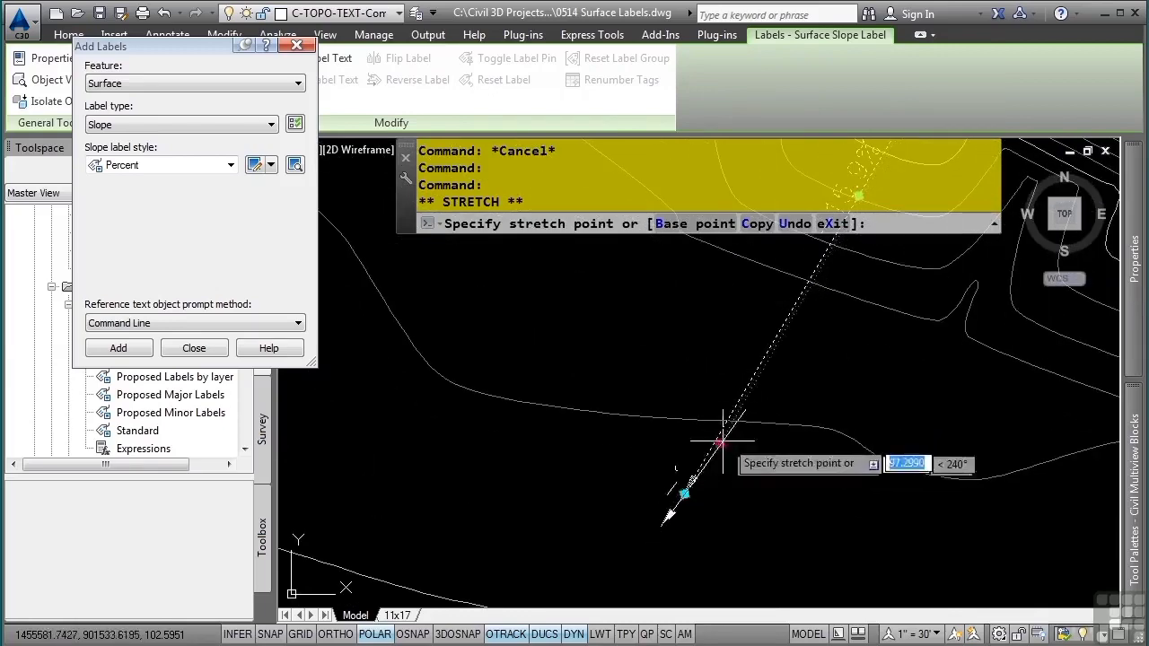
pyautogui.scroll(-5, 775, 331)
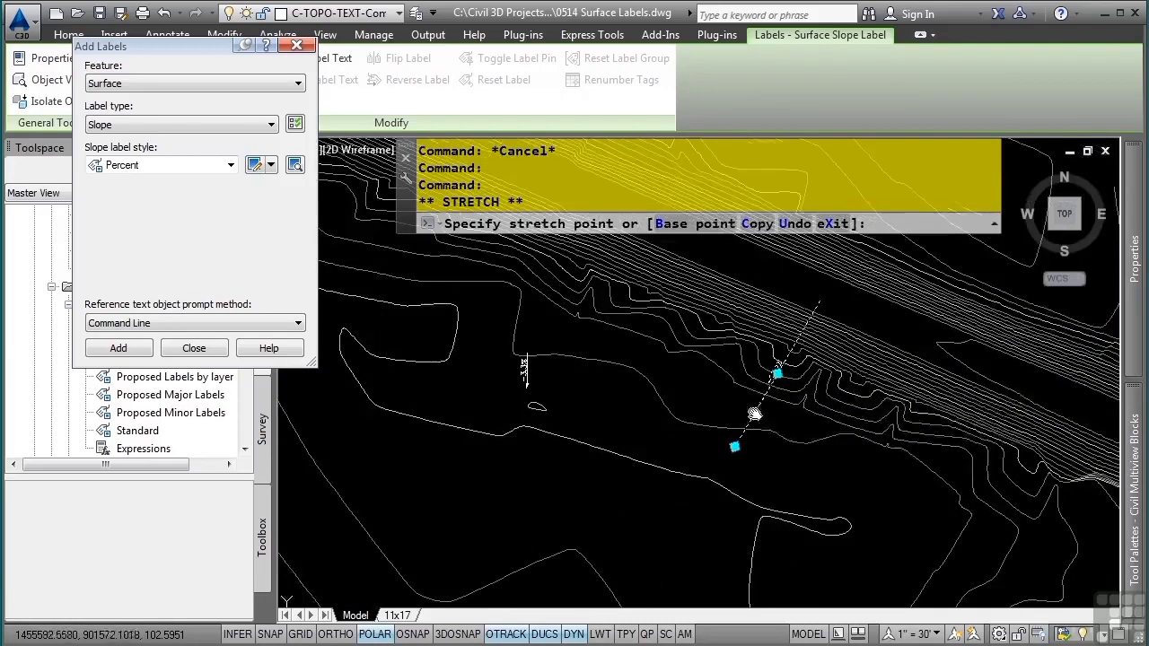
pyautogui.press('Escape')
# Move the one-point slope label by its grip across the surface and place it uphill, just above the nearest contour.
pyautogui.scroll(8, 530, 355)
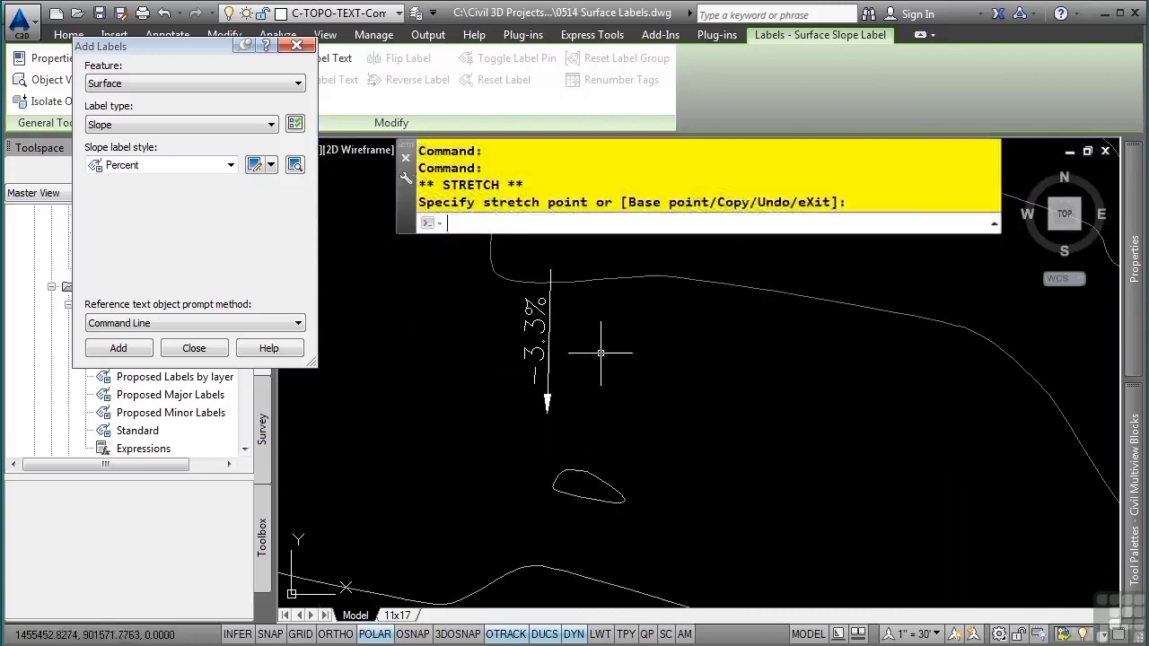
pyautogui.press('Escape')
pyautogui.click(582, 343)
pyautogui.click(551, 368)
pyautogui.click(550, 340)
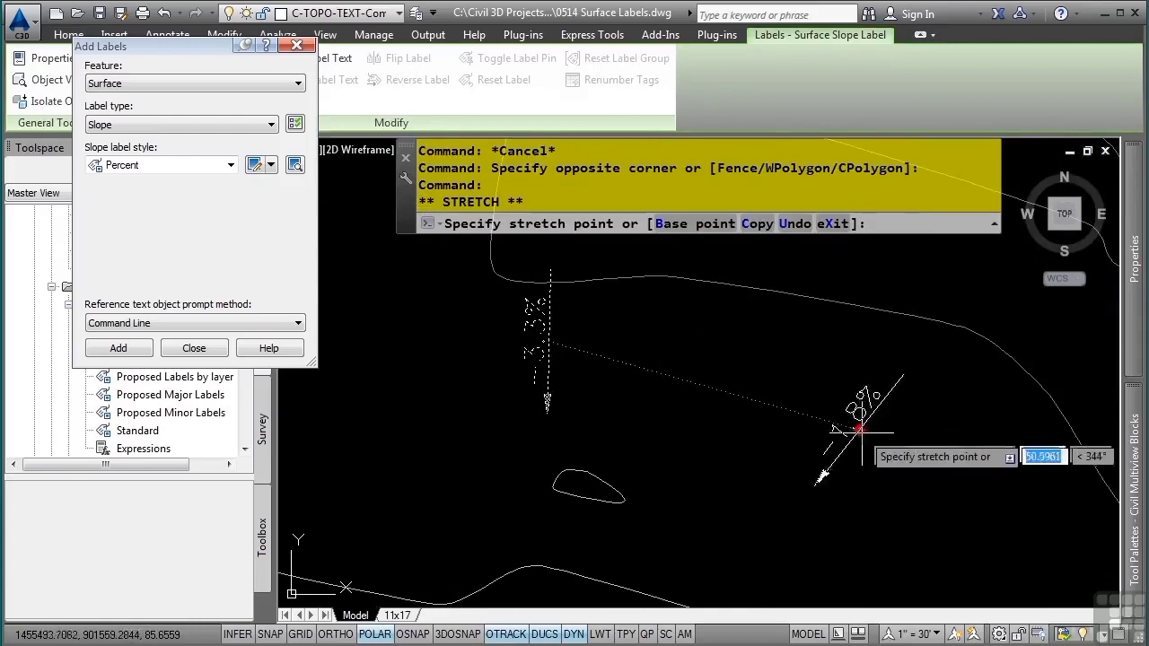
pyautogui.moveTo(926, 467); pyautogui.dragTo(681, 558, button='middle')
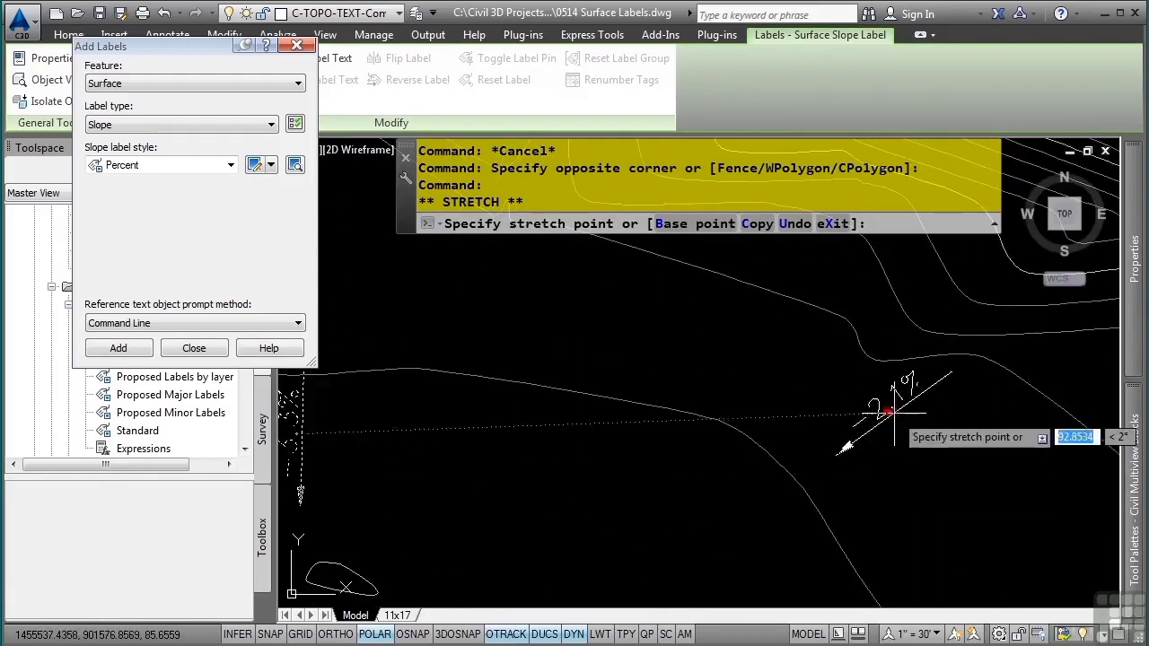
pyautogui.moveTo(894, 412); pyautogui.dragTo(760, 593, button='middle')
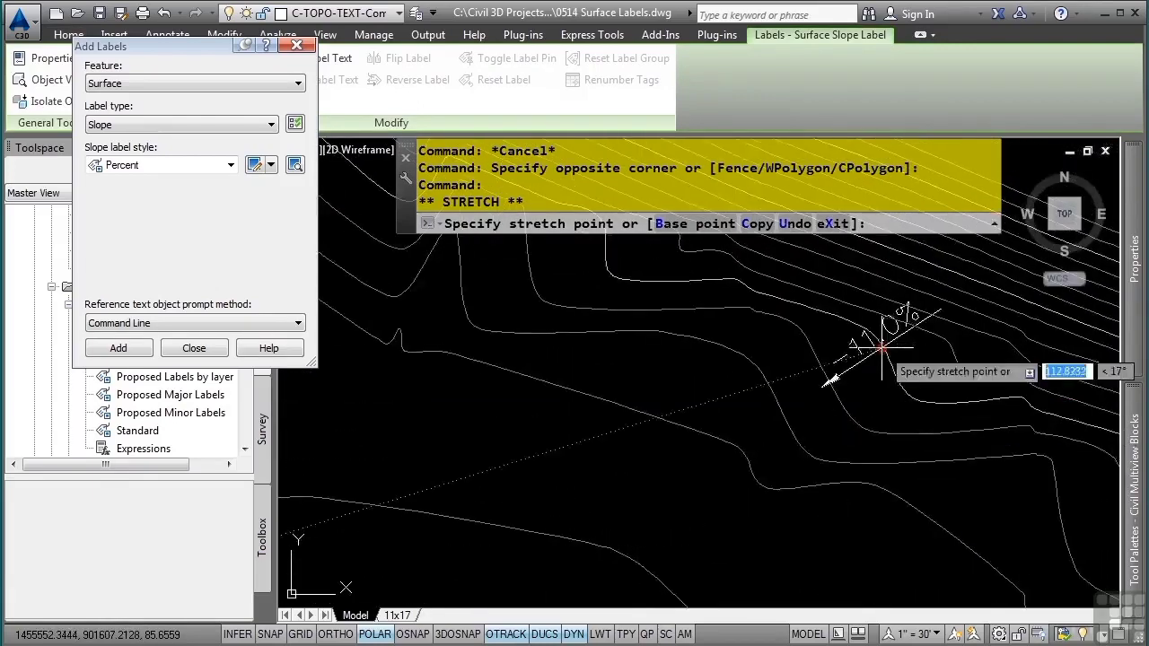
pyautogui.moveTo(880, 349); pyautogui.dragTo(781, 454, button='middle')
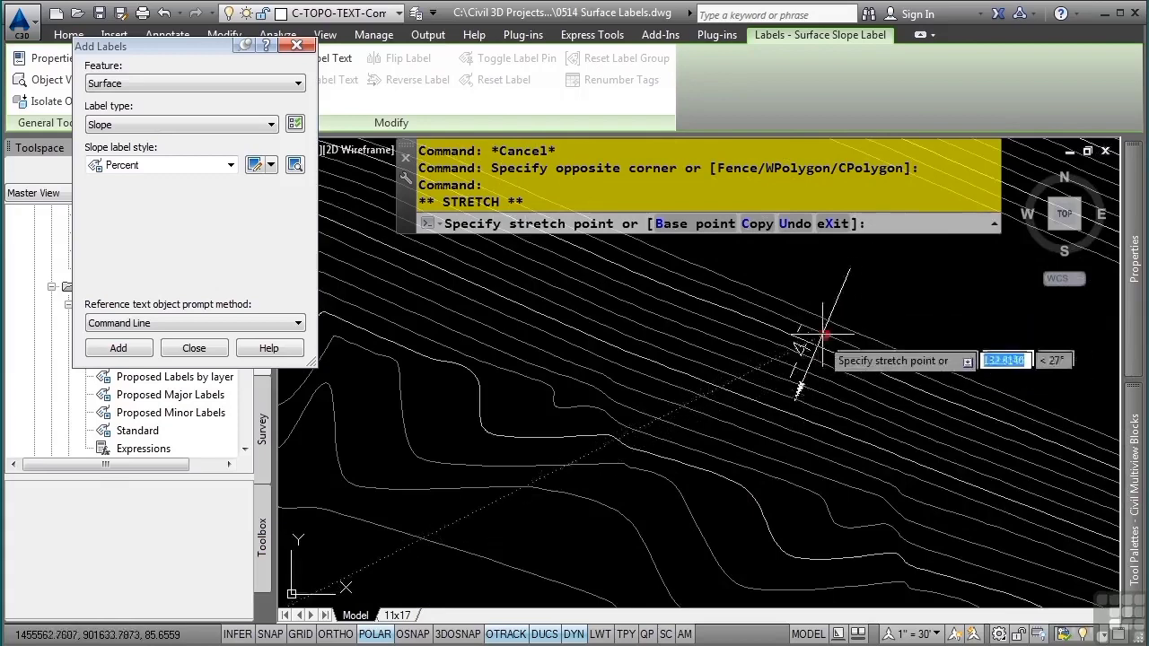
pyautogui.moveTo(525, 482); pyautogui.dragTo(803, 331, button='middle')
pyautogui.click(545, 469)
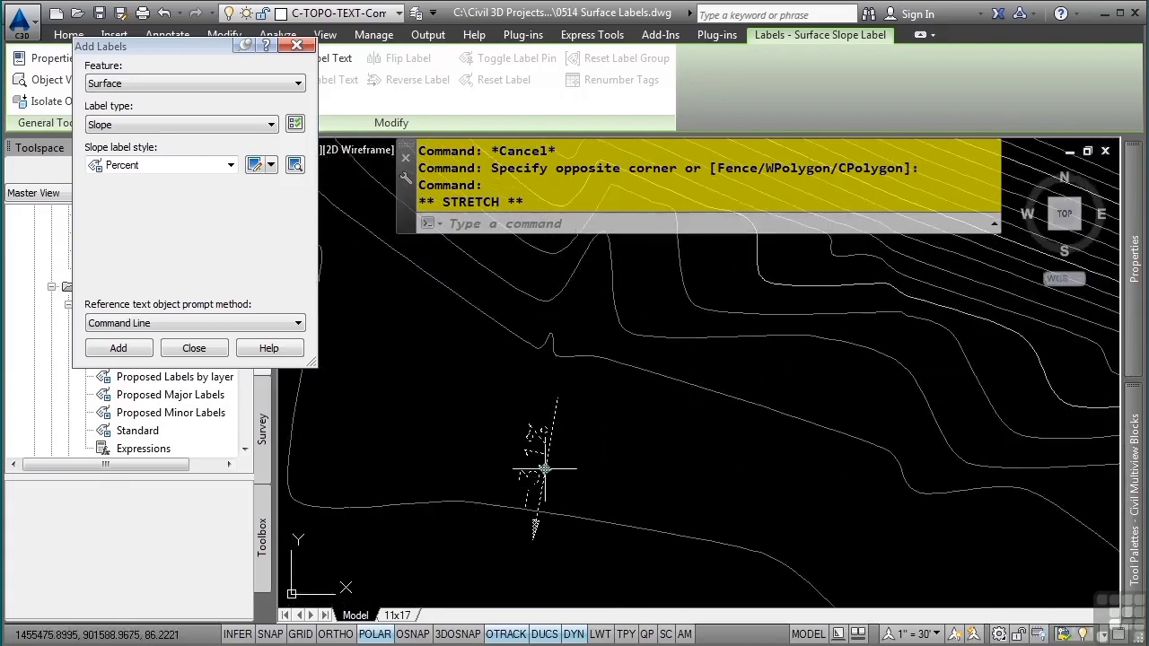
# Copy the one-point slope label to several spots on the embankment's side slope and along its flat top, and end the command.
pyautogui.write('co')
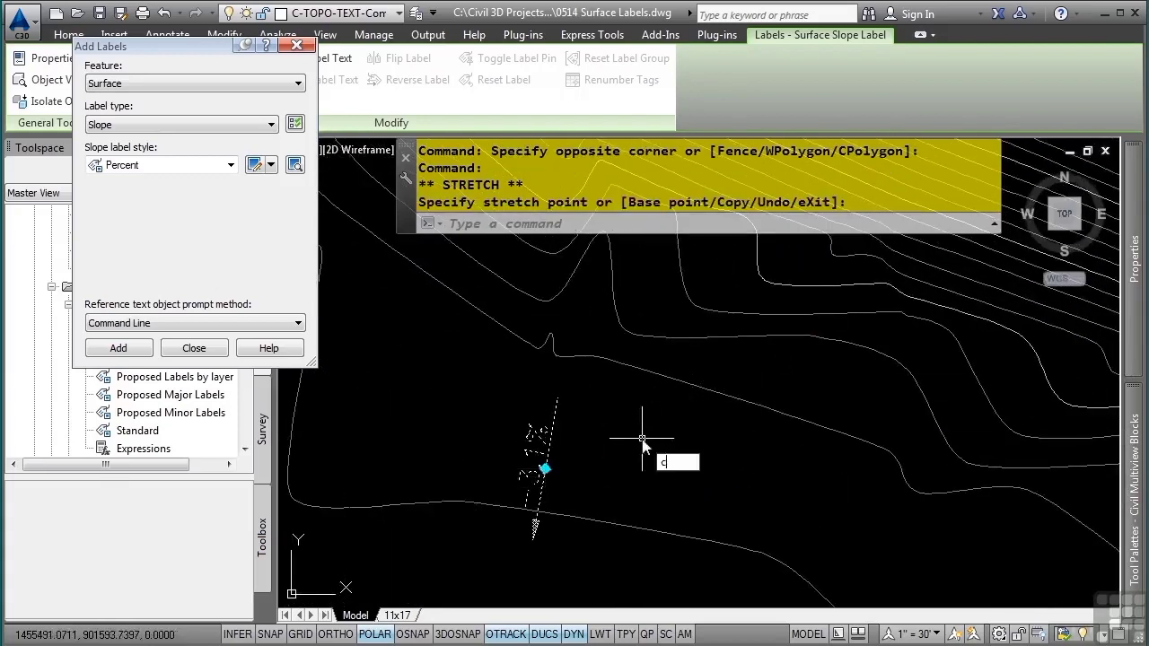
pyautogui.press('Return')
pyautogui.click(566, 480)
pyautogui.click(862, 343)
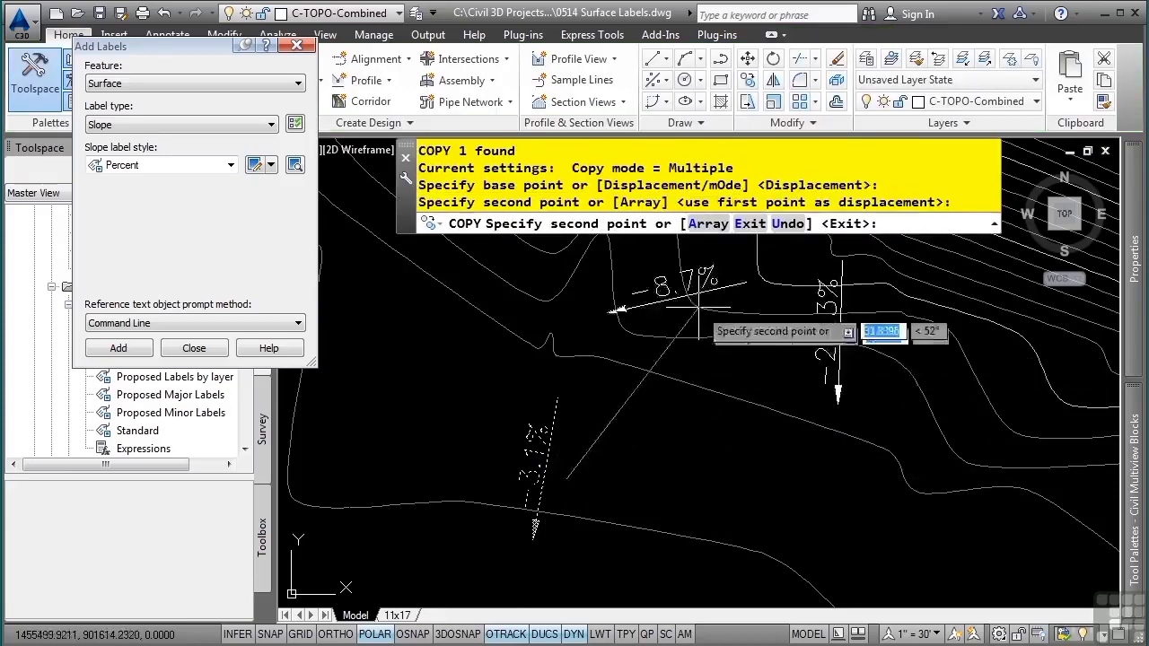
pyautogui.moveTo(626, 260); pyautogui.dragTo(637, 575, button='middle')
pyautogui.click(567, 381)
pyautogui.moveTo(499, 307); pyautogui.dragTo(785, 556, button='middle')
pyautogui.click(712, 383)
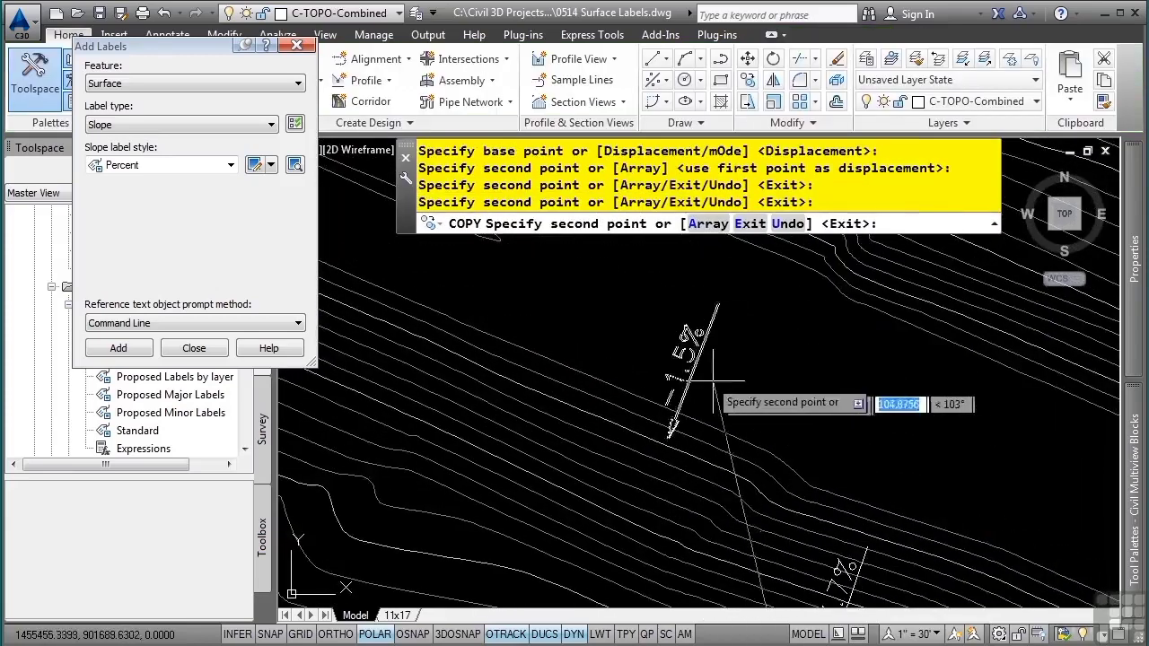
pyautogui.moveTo(470, 300); pyautogui.dragTo(666, 459, button='middle')
pyautogui.click(574, 401)
pyautogui.click(734, 346)
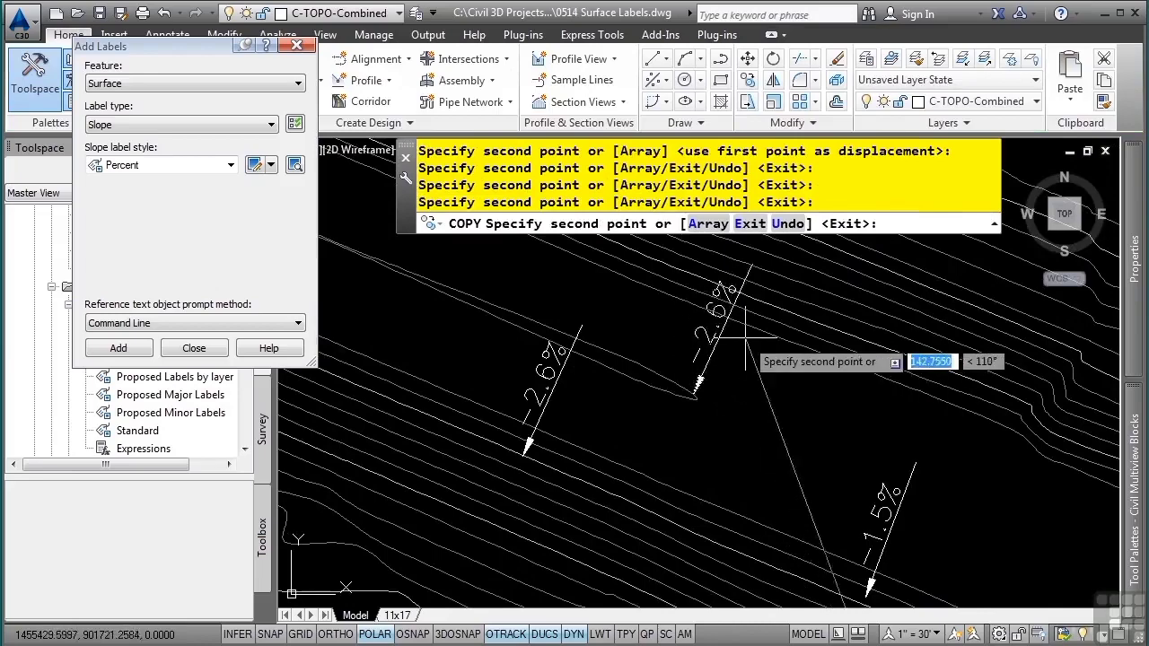
pyautogui.press('Escape')
pyautogui.scroll(-4, 772, 511)
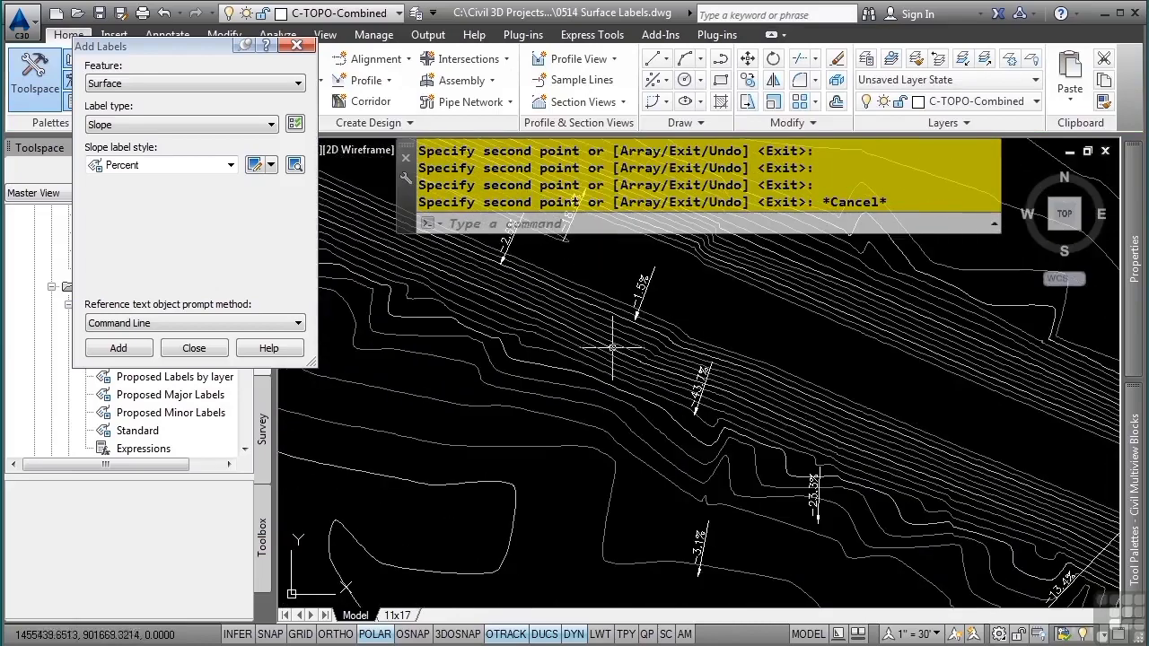
# Set the surface label type to Spot Elevation and its marker style to <none>.
pyautogui.click(175, 125)
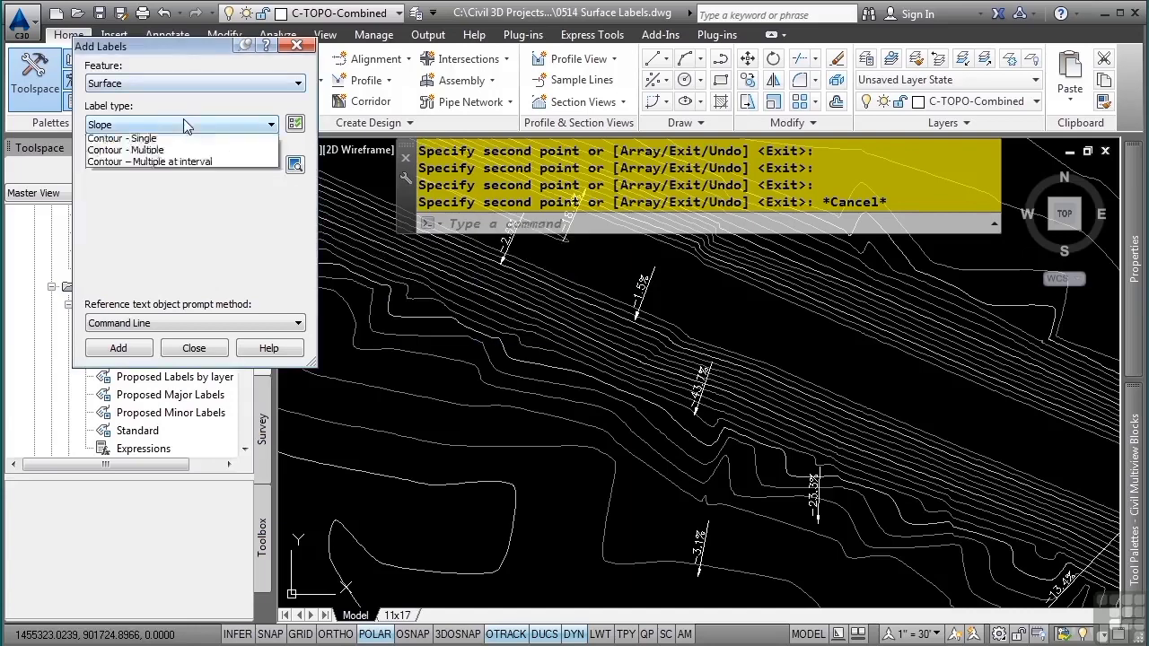
pyautogui.click(151, 152)
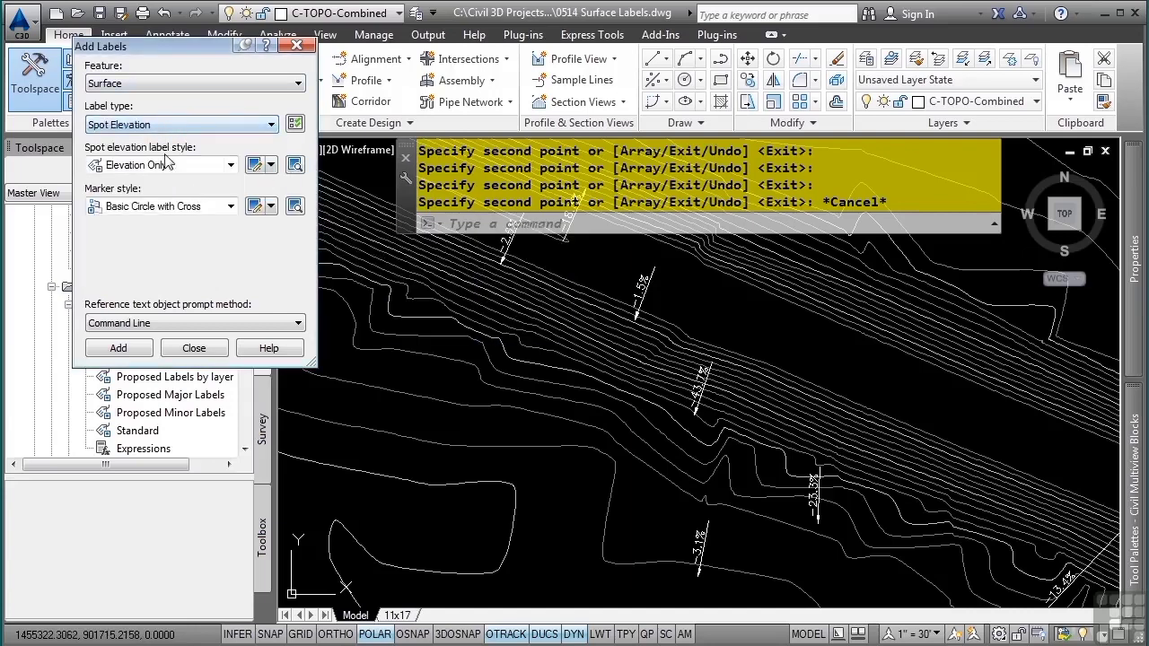
pyautogui.click(156, 166)
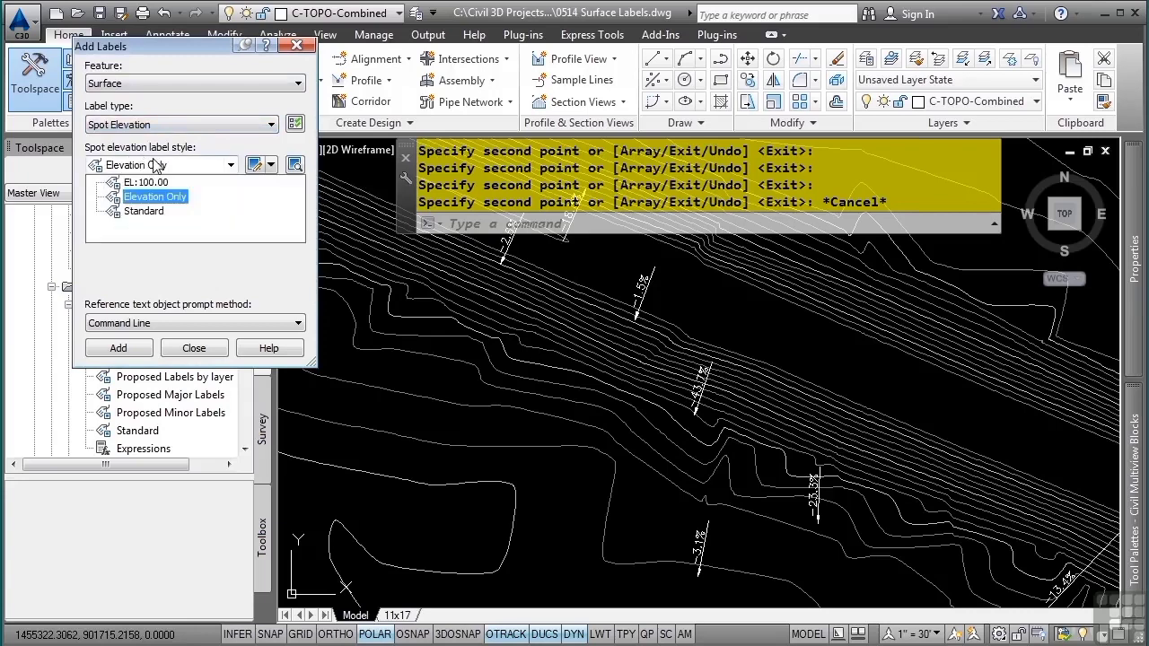
pyautogui.click(165, 167)
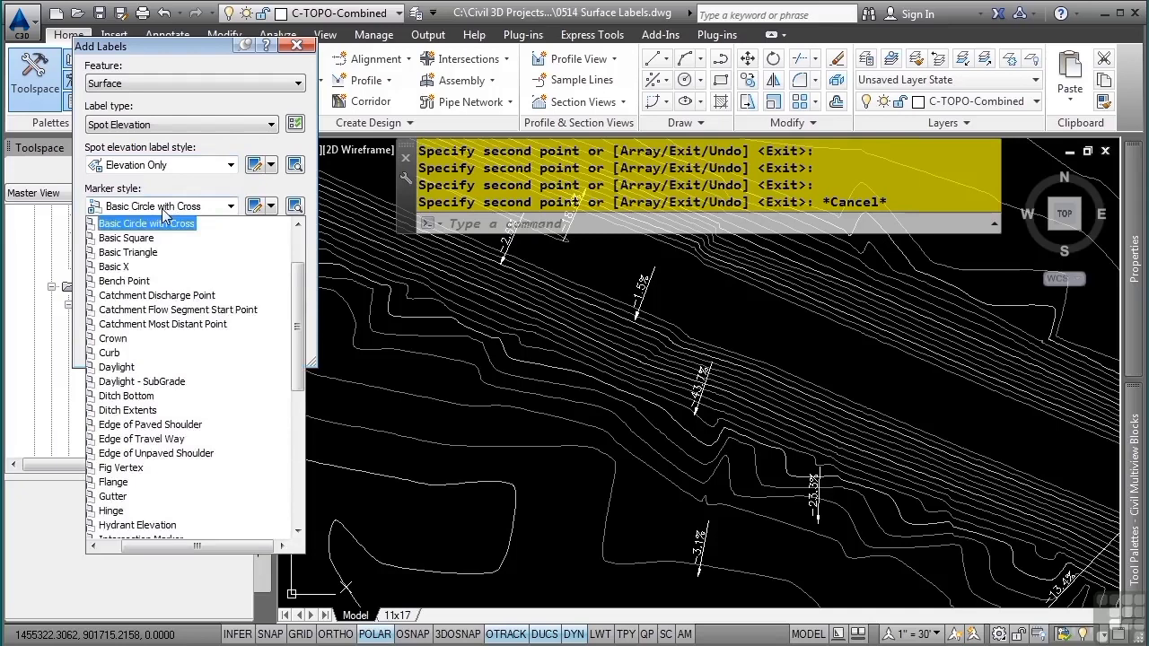
pyautogui.scroll(2, 171, 226)
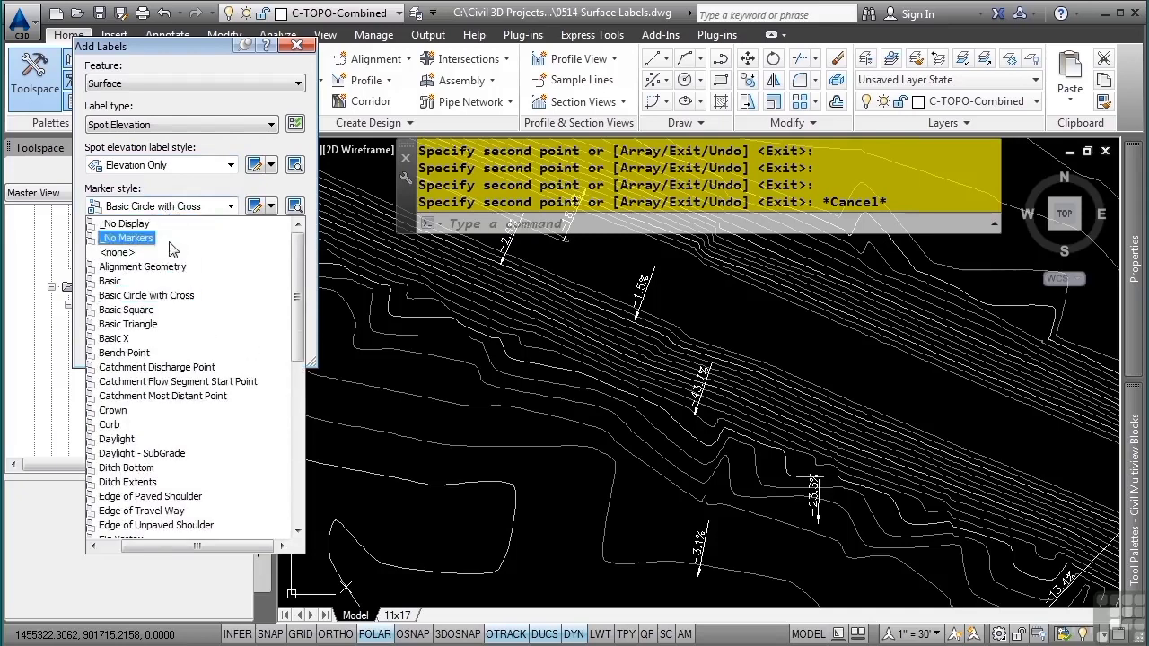
pyautogui.click(117, 267)
pyautogui.click(191, 206)
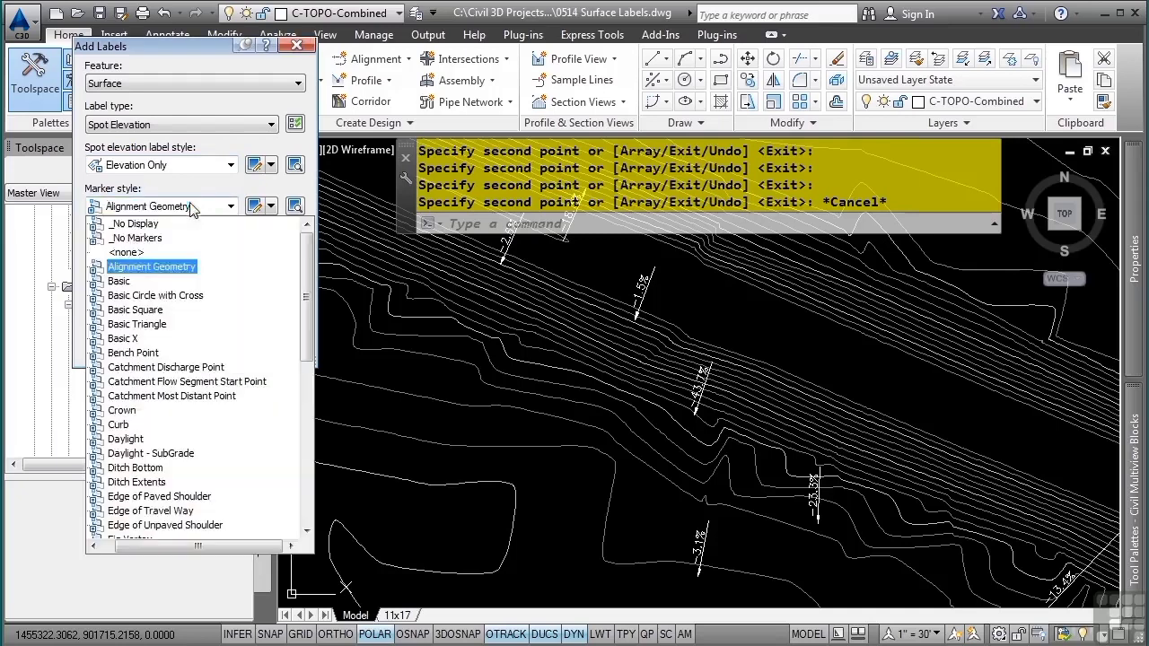
pyautogui.click(126, 252)
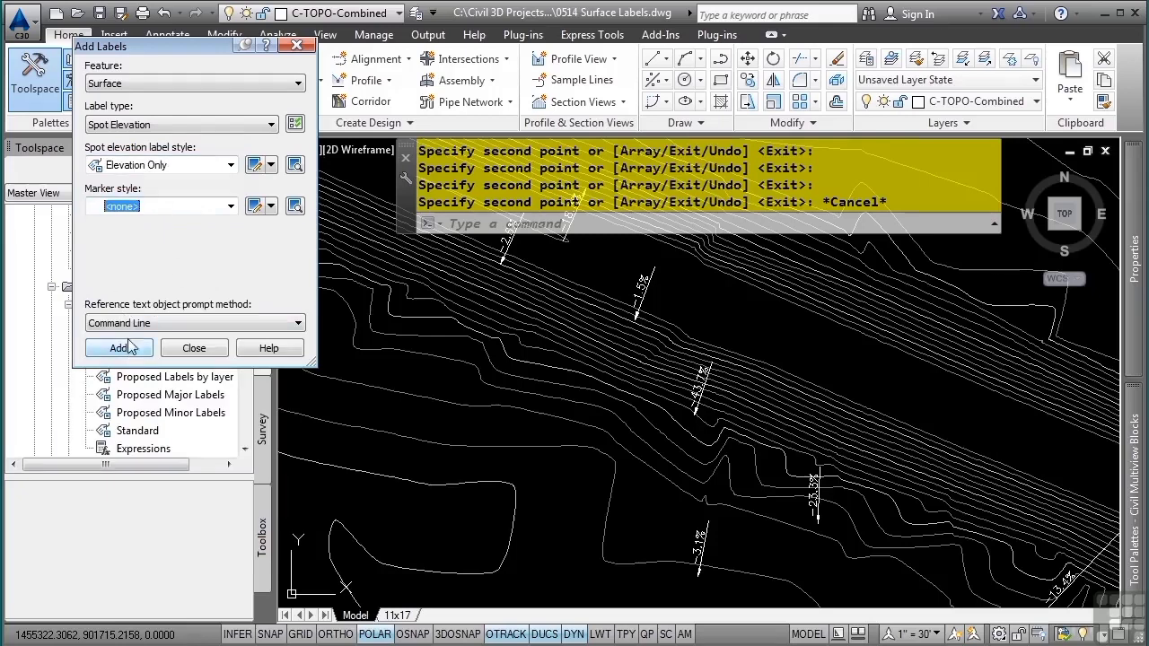
# Add a spot elevation label in the Elevation Only style to Combined EG near the embankment's toe, and end the command.
pyautogui.click(231, 166)
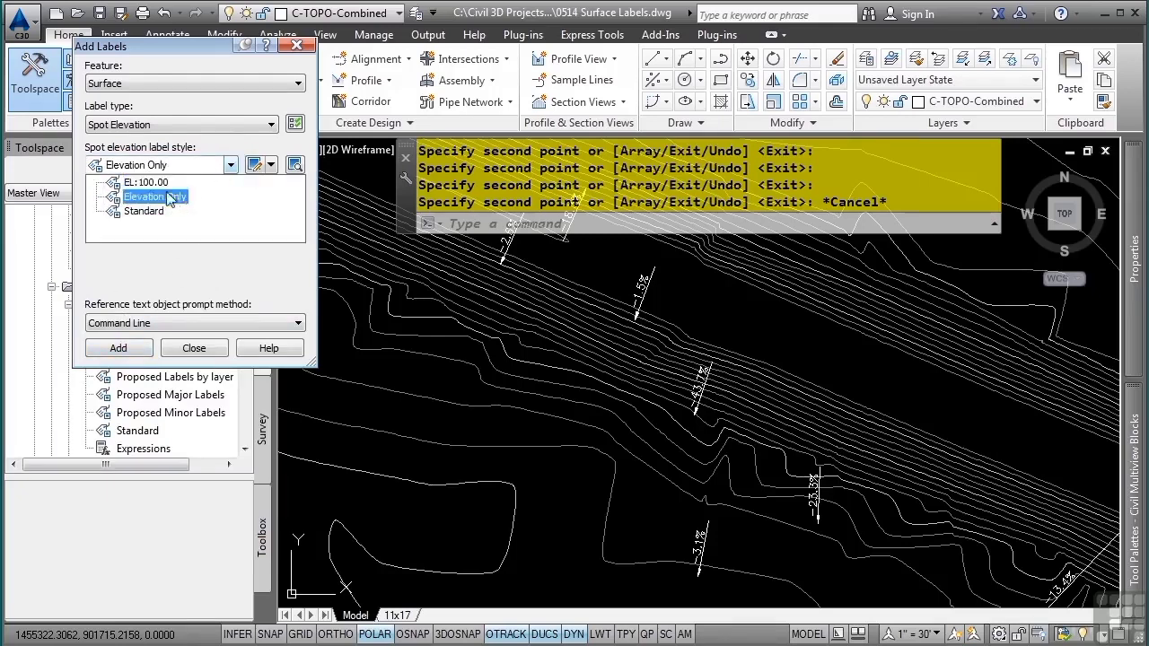
pyautogui.click(142, 183)
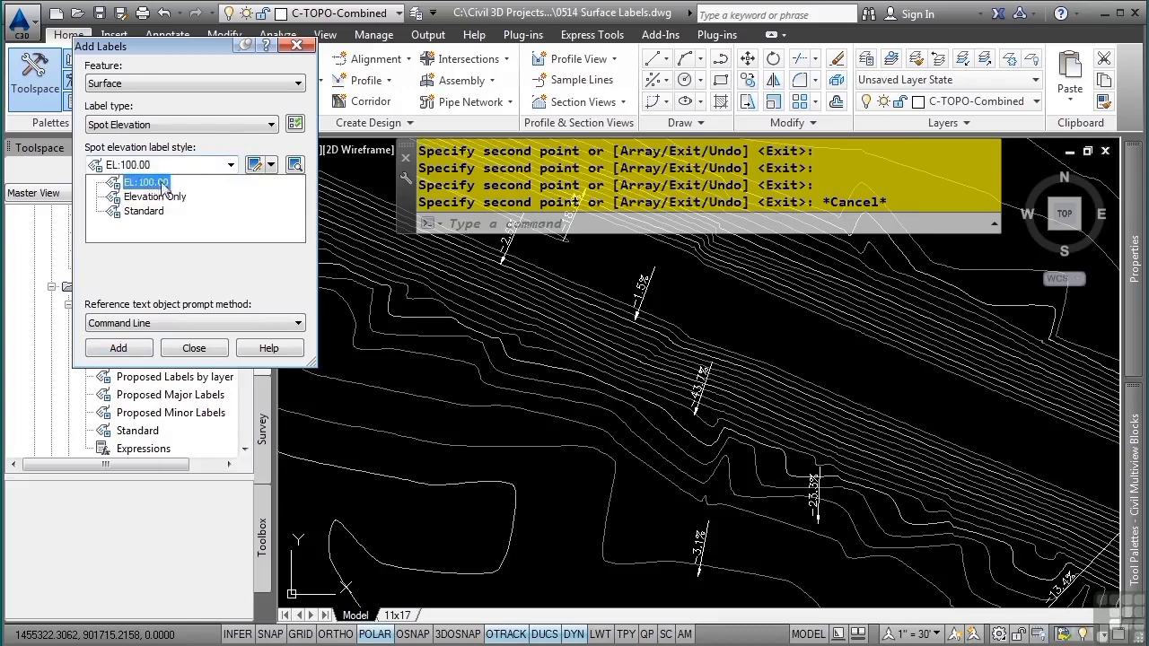
pyautogui.click(178, 195)
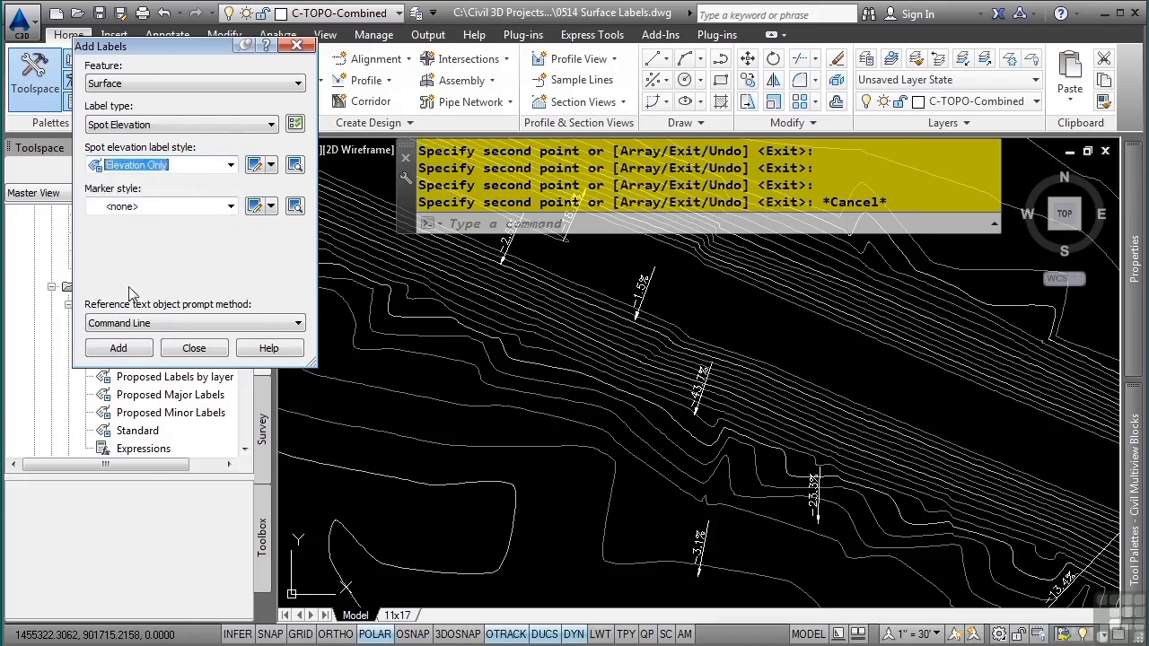
pyautogui.click(130, 350)
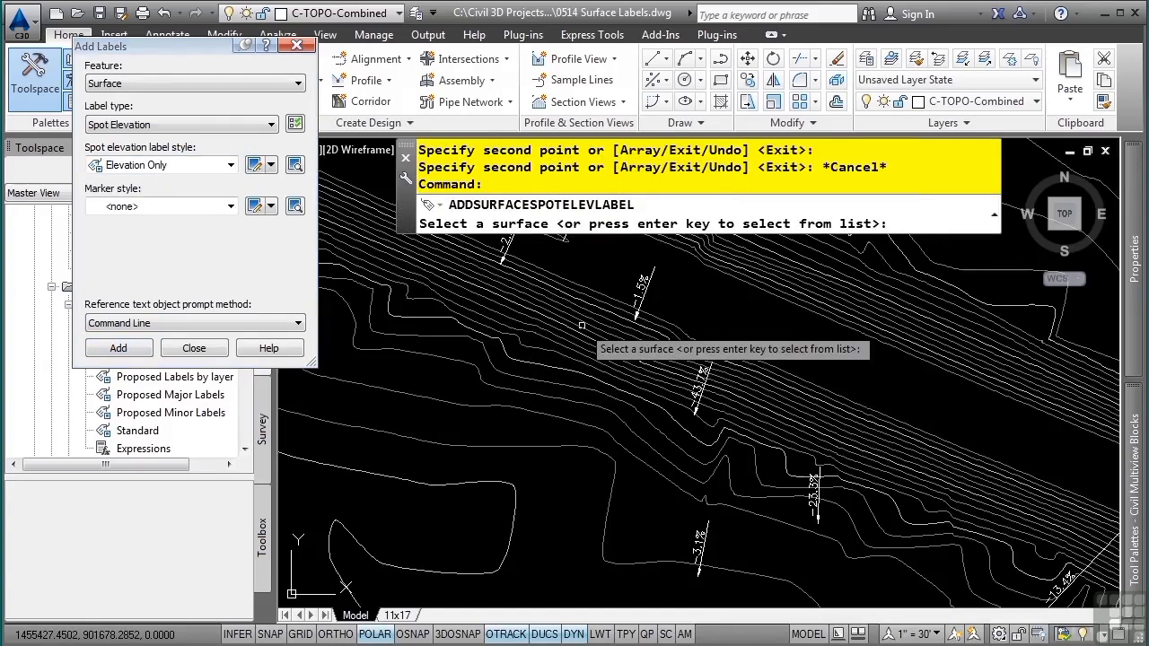
pyautogui.moveTo(582, 326)
pyautogui.click(422, 327)
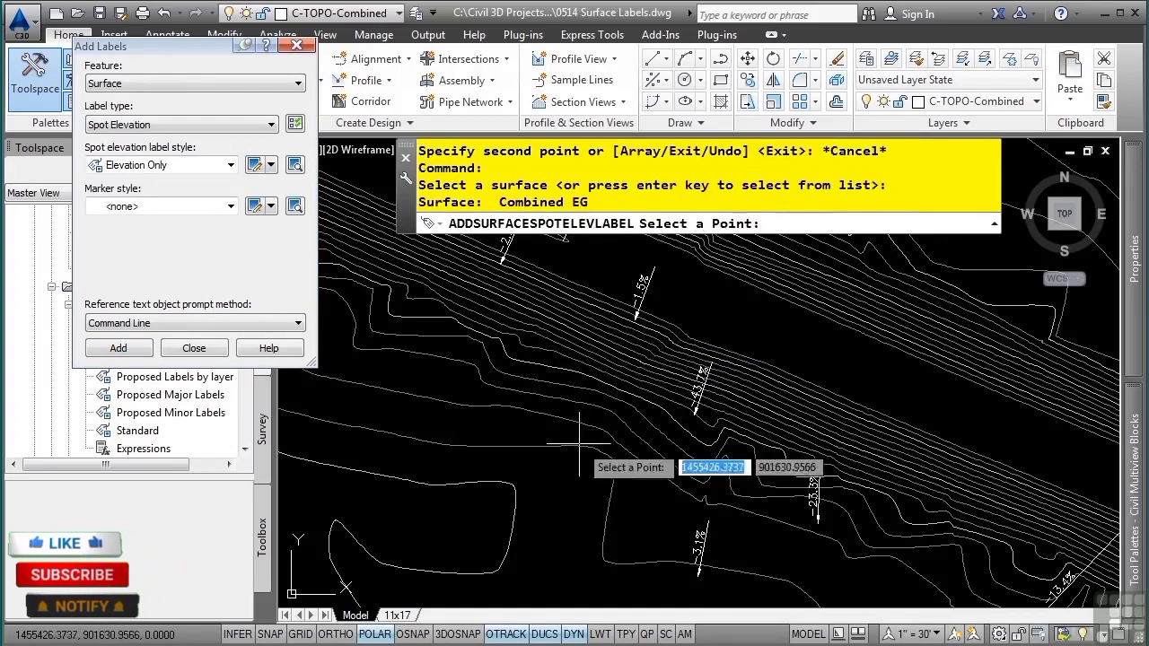
pyautogui.moveTo(493, 332); pyautogui.dragTo(558, 440, button='middle')
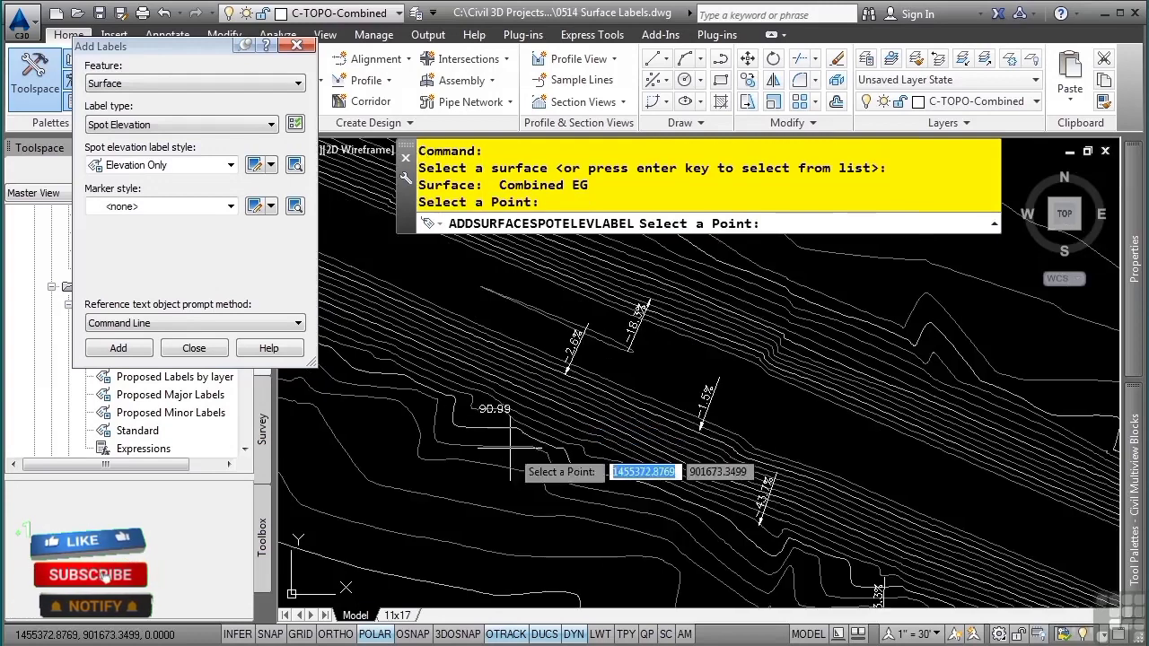
pyautogui.click(514, 440)
pyautogui.press('Return')
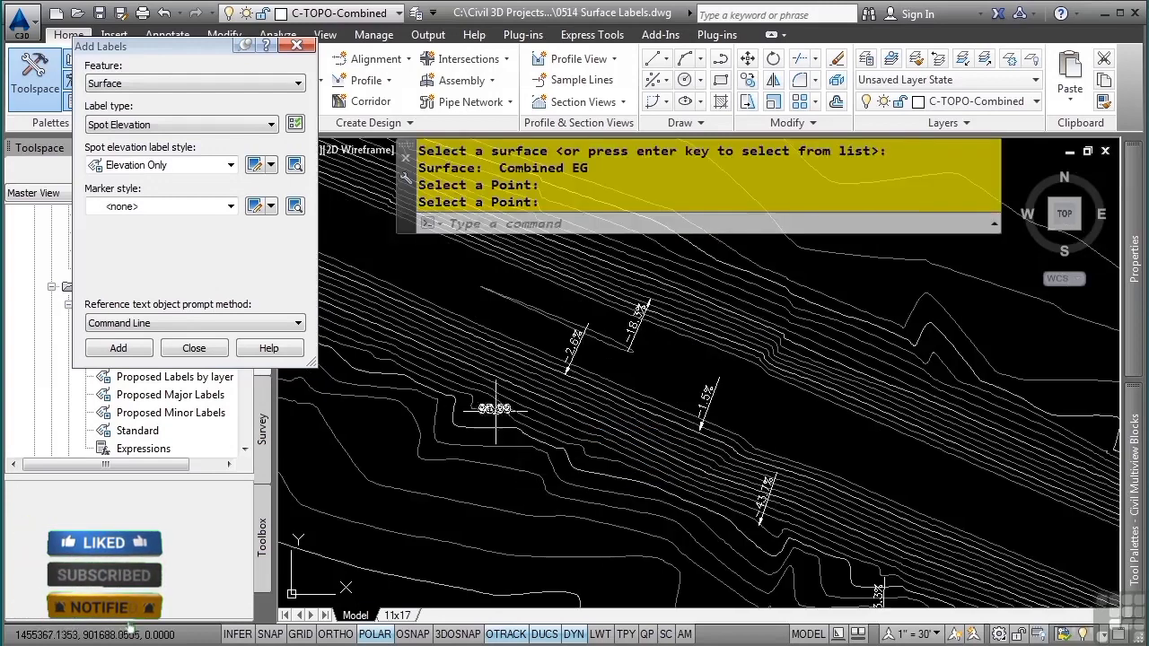
# Move the spot elevation label by its grip onto the embankment's flat top, just east of the one-point slope label there.
pyautogui.click(491, 410)
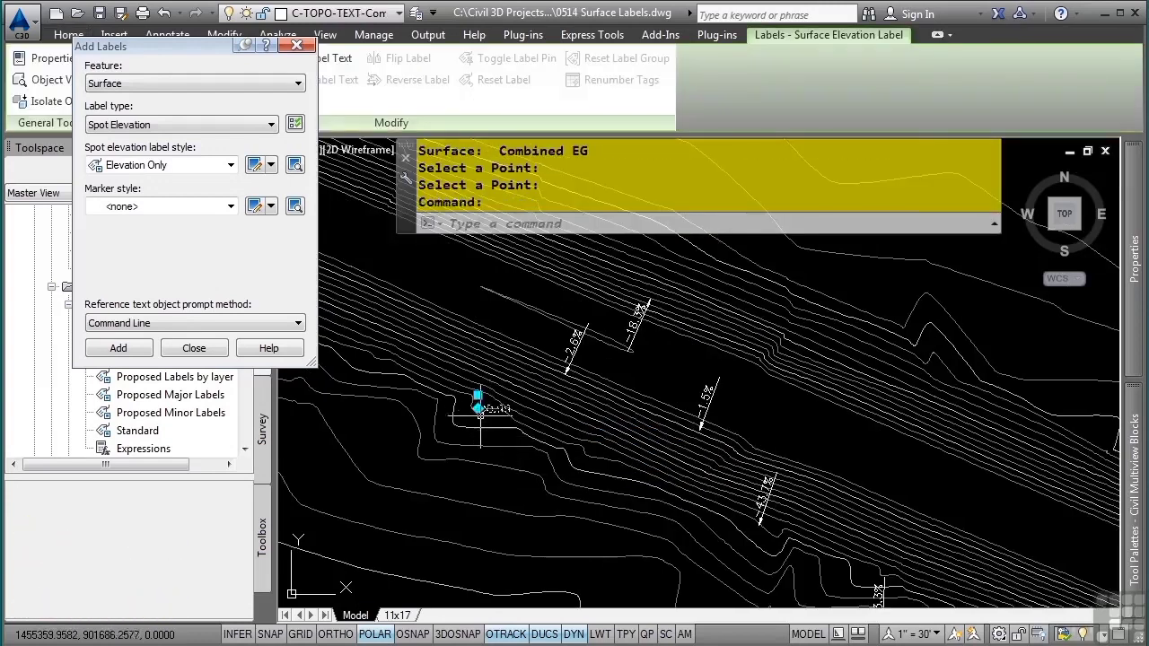
pyautogui.moveTo(478, 416)
pyautogui.click(478, 408)
pyautogui.scroll(5, 543, 398)
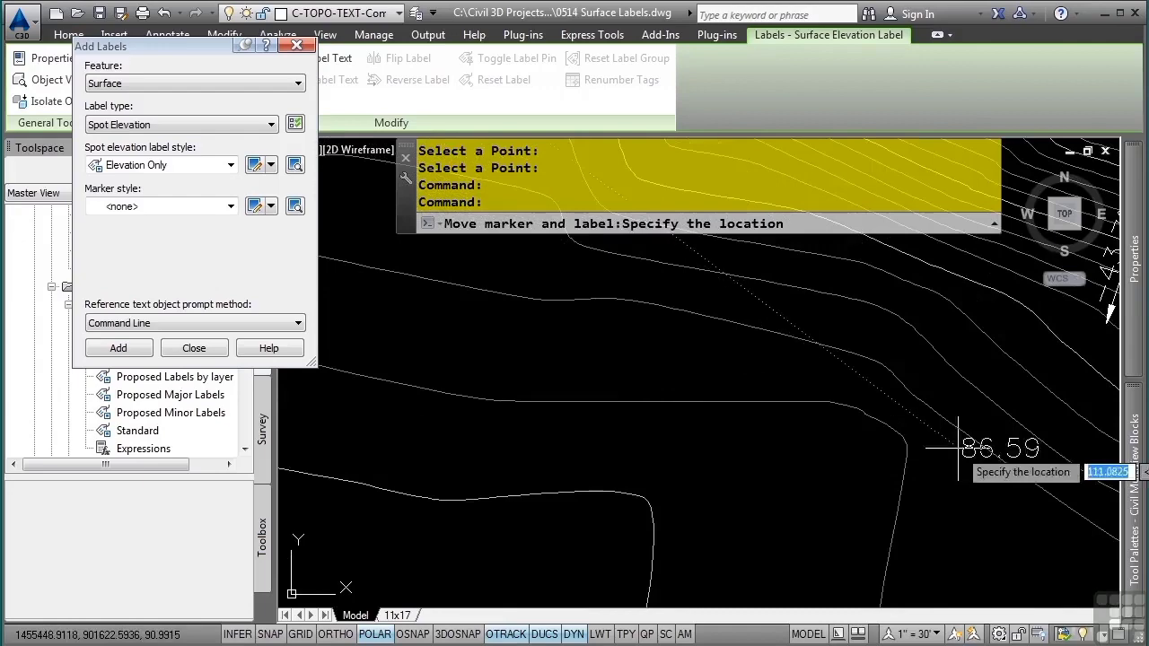
pyautogui.scroll(-3, 617, 496)
pyautogui.moveTo(647, 295); pyautogui.dragTo(636, 478, button='middle')
pyautogui.click(767, 369)
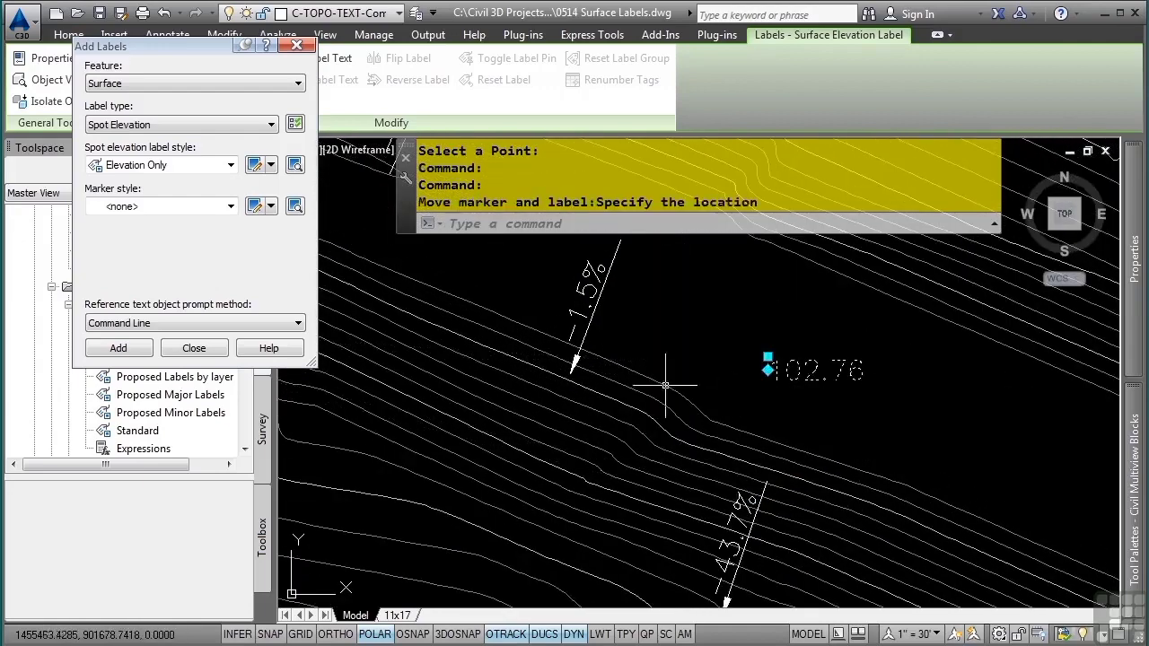
# Copy the spot elevation label northwest along the embankment to the southern edge of its flat top, and end the command.
pyautogui.write('co')
pyautogui.press('Return')
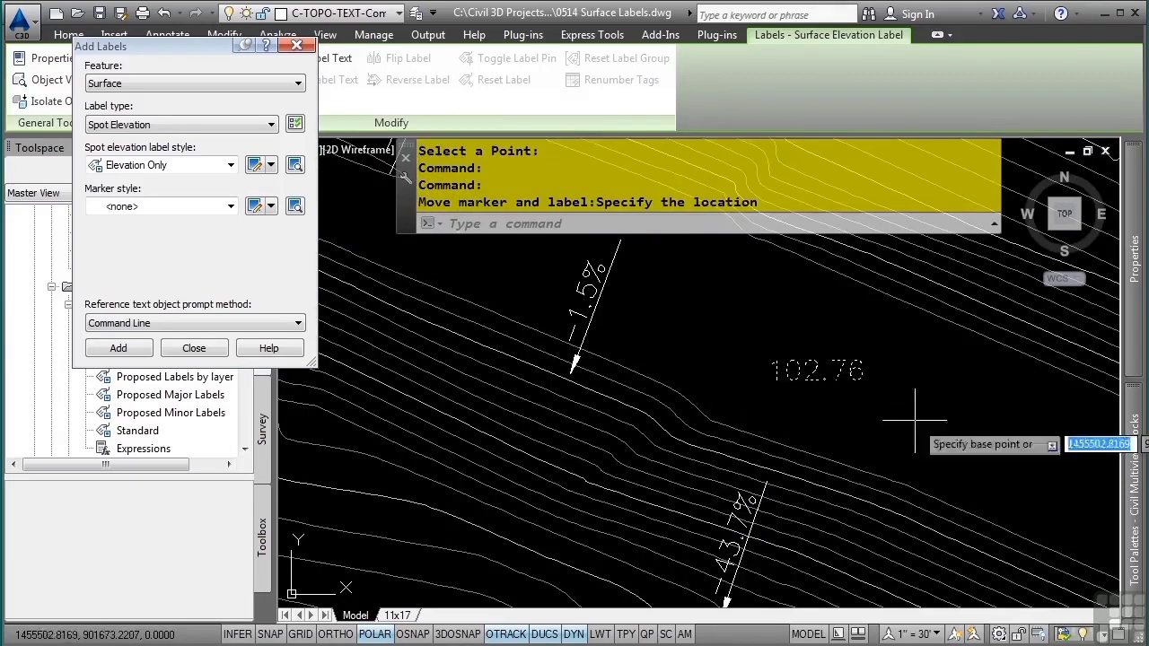
pyautogui.click(860, 376)
pyautogui.moveTo(557, 452); pyautogui.dragTo(798, 556, button='middle')
pyautogui.moveTo(418, 418); pyautogui.dragTo(741, 554, button='middle')
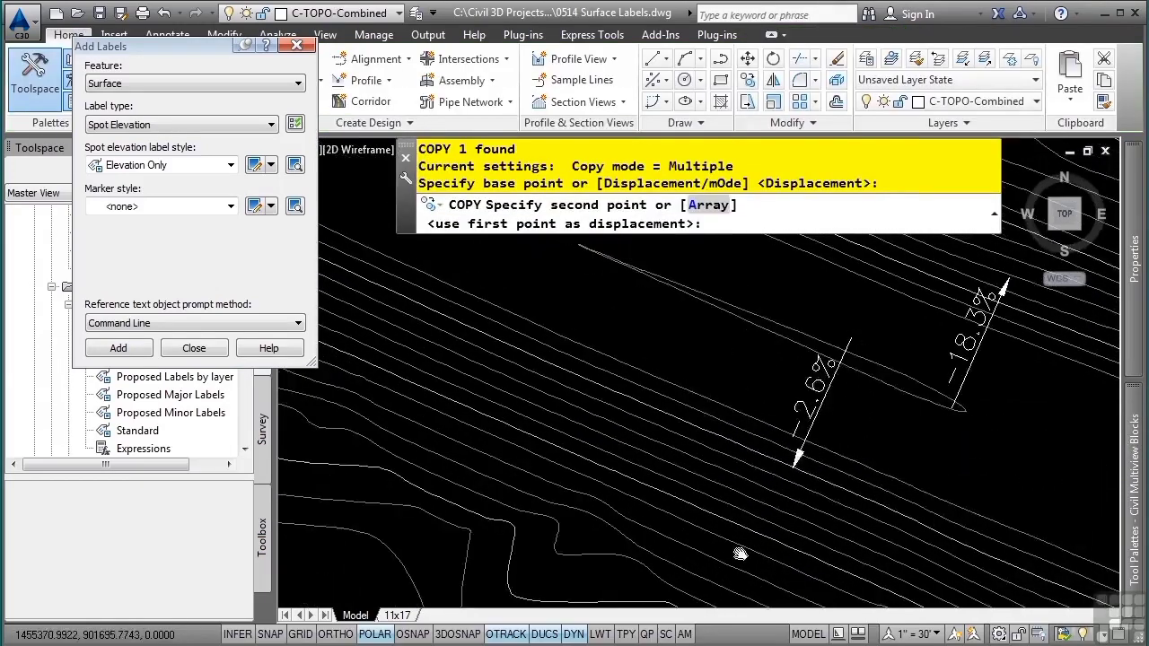
pyautogui.click(501, 291)
pyautogui.press('Escape')
pyautogui.moveTo(516, 368); pyautogui.dragTo(645, 496, button='middle')
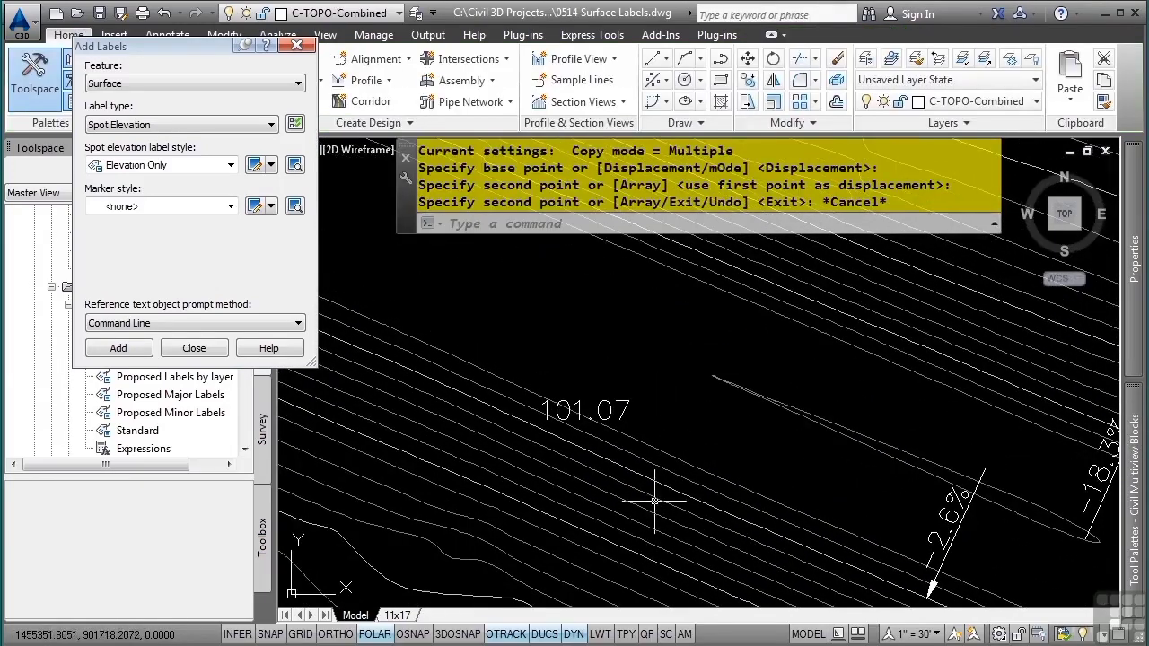
# Edit the copied spot elevation label's text so the prefix "EL = " precedes the surface elevation value.
pyautogui.click(623, 410)
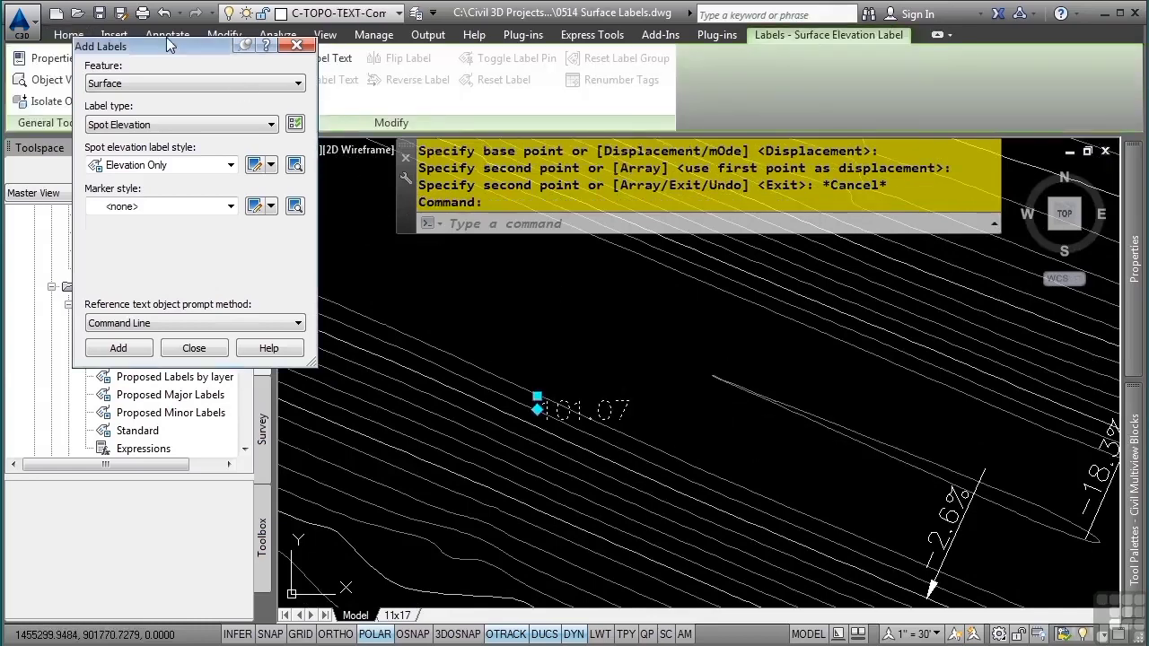
pyautogui.moveTo(168, 37); pyautogui.dragTo(173, 165)
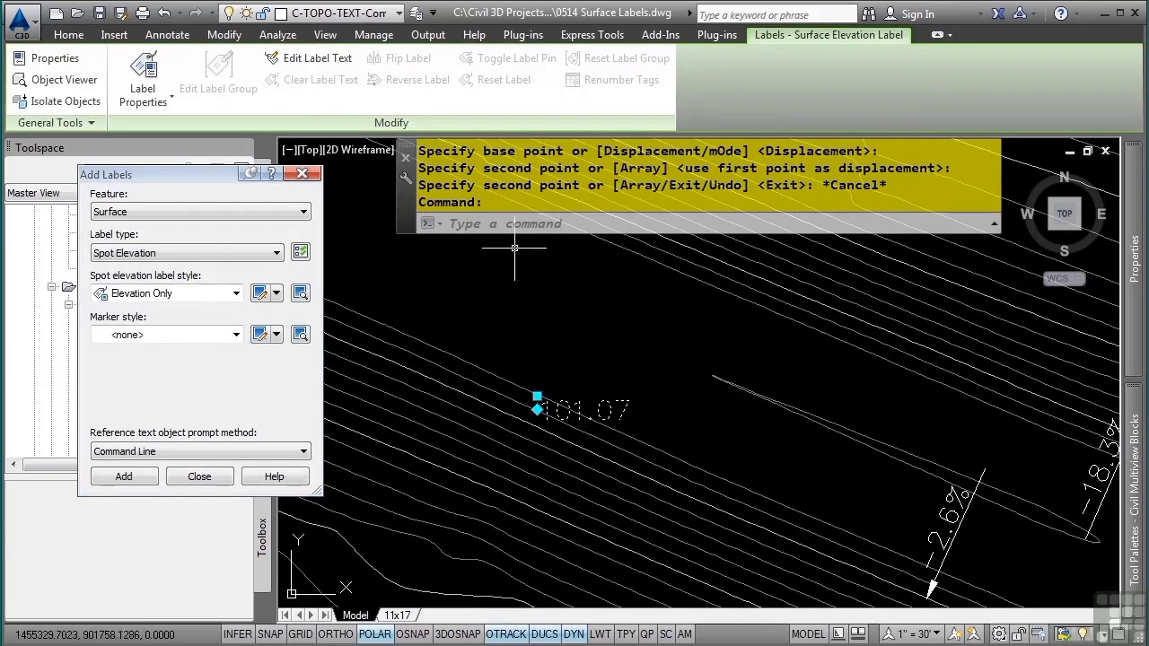
pyautogui.moveTo(613, 362)
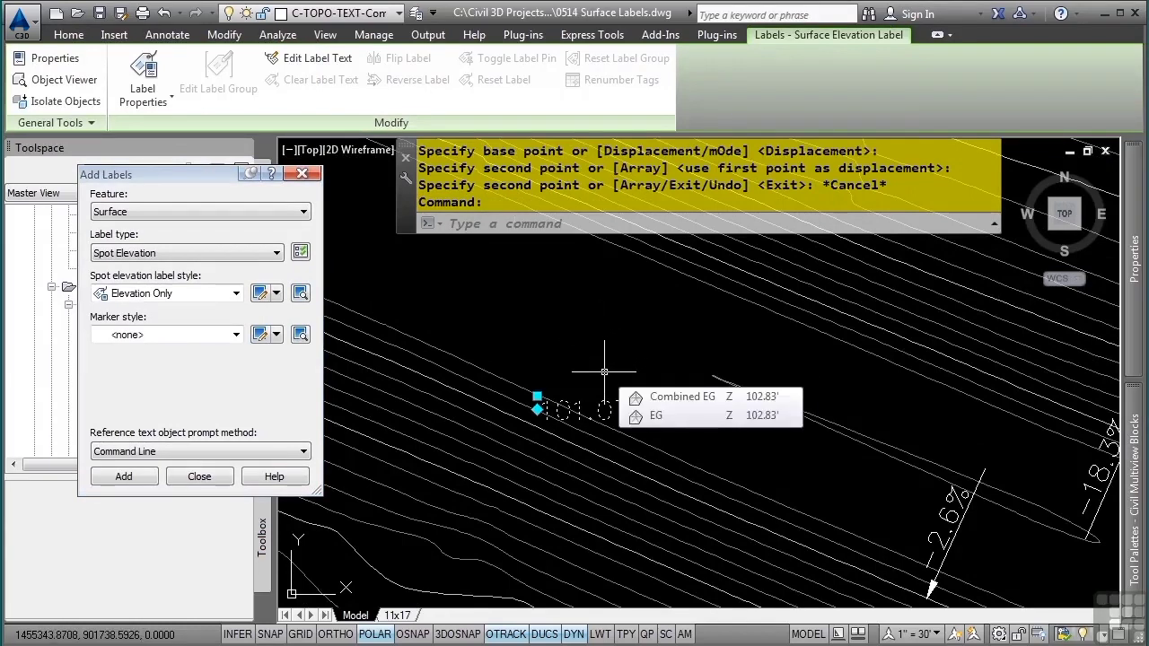
pyautogui.click(293, 60)
pyautogui.click(796, 294)
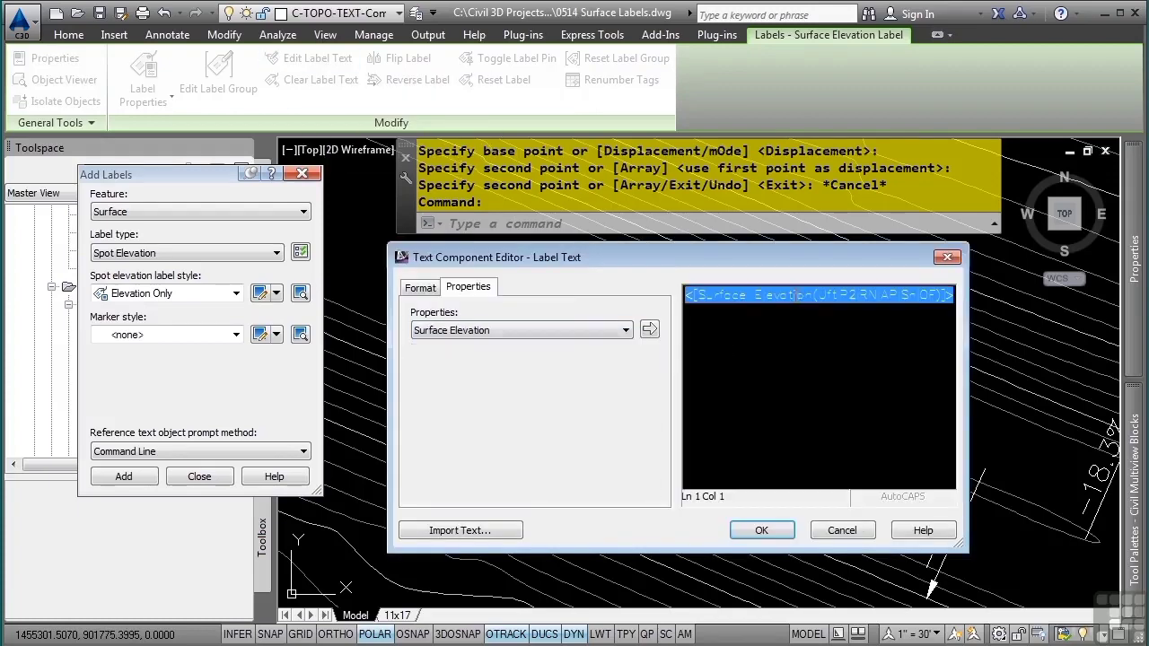
pyautogui.click(620, 332)
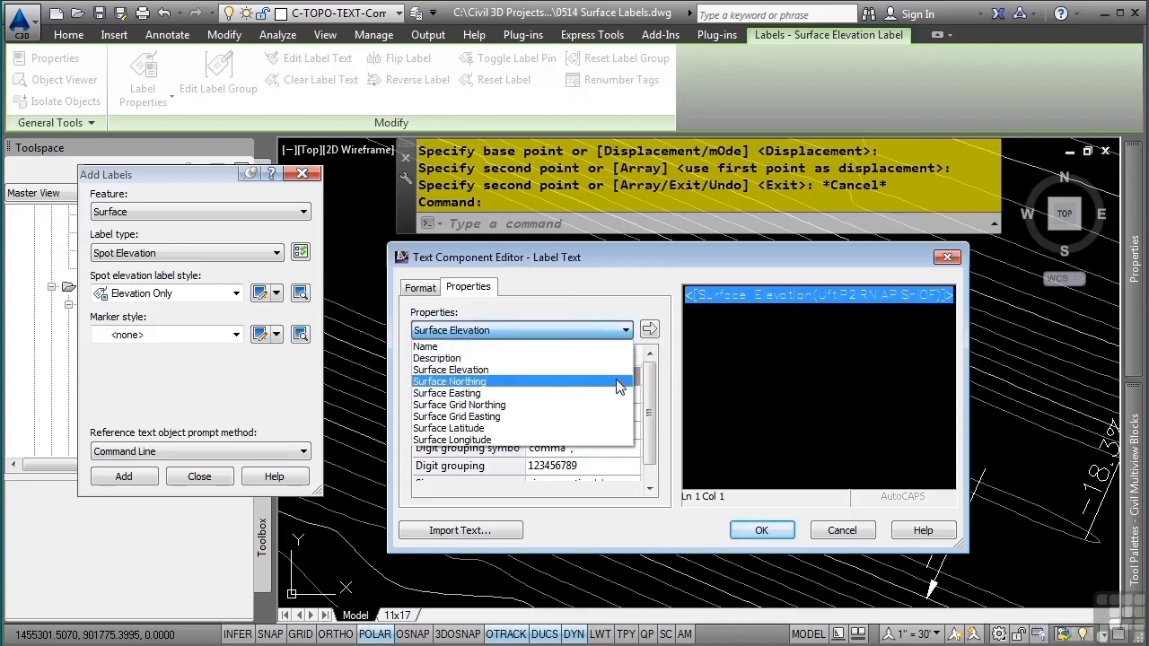
pyautogui.click(756, 348)
pyautogui.click(765, 338)
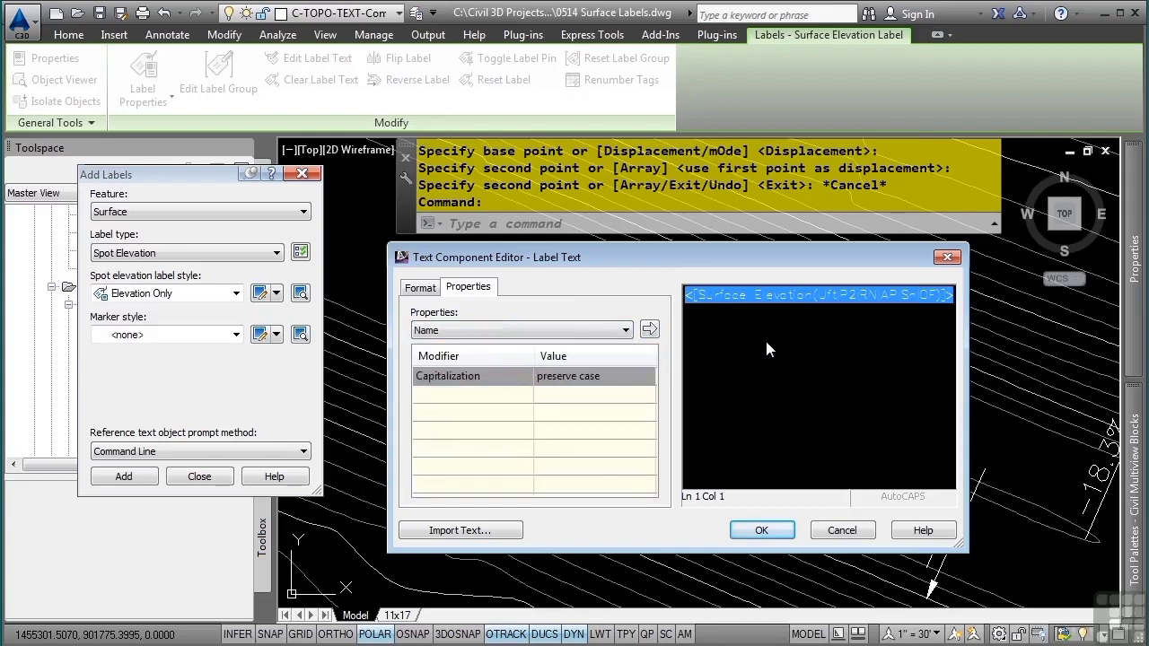
pyautogui.press('Home')
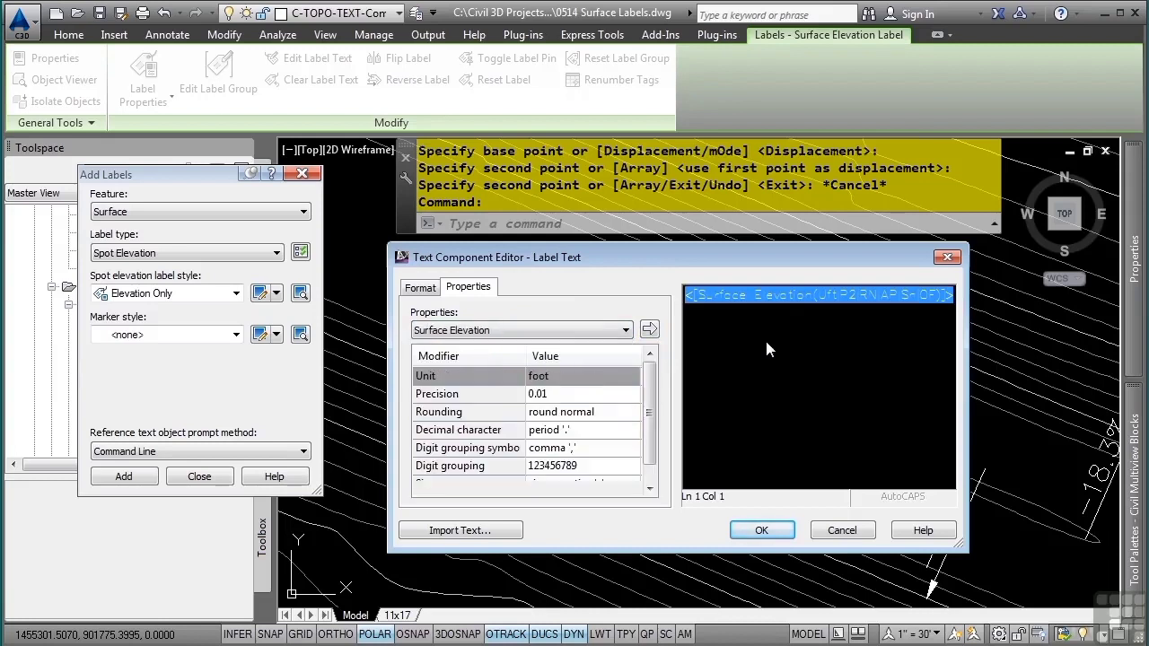
pyautogui.write('El')
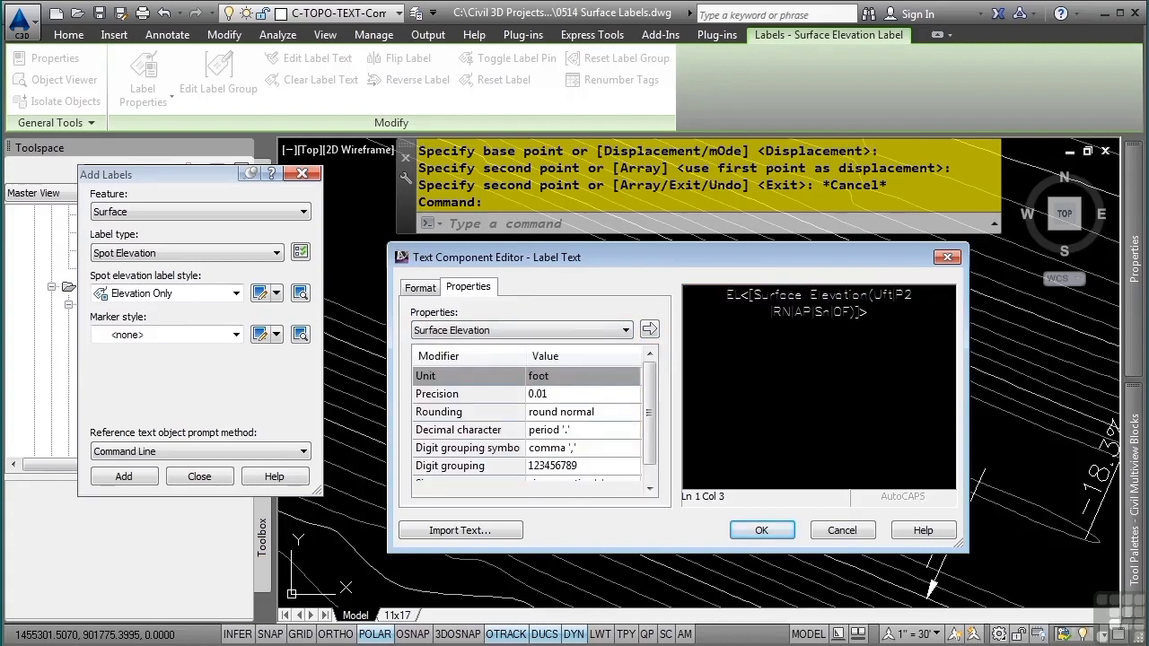
pyautogui.write(' =')
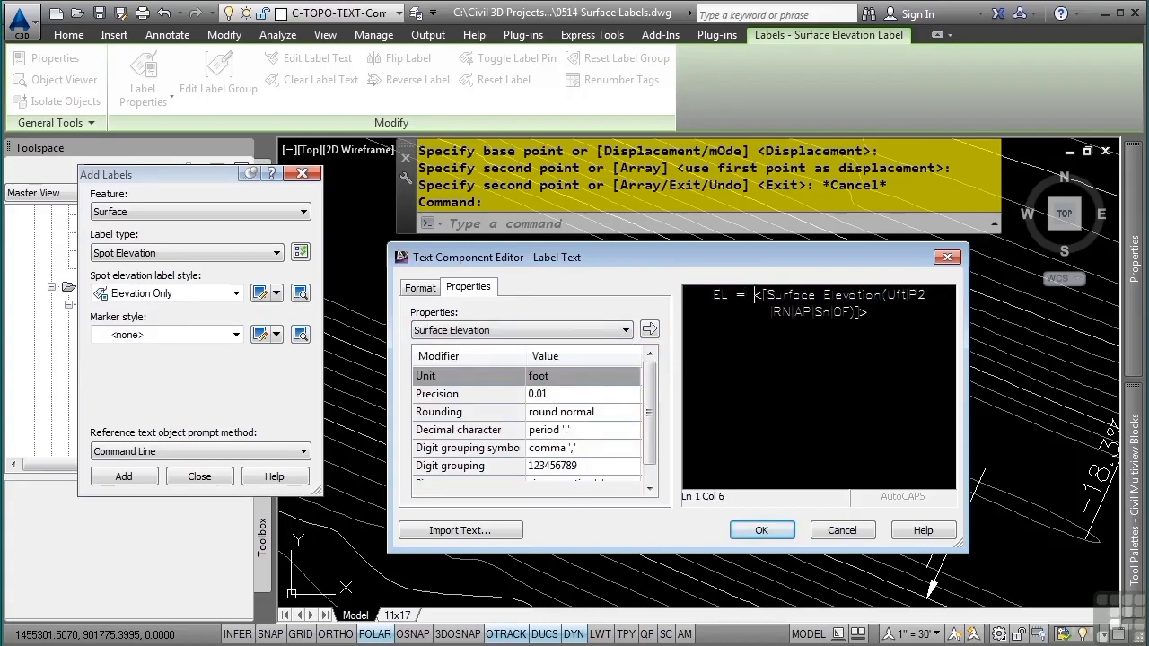
pyautogui.click(591, 334)
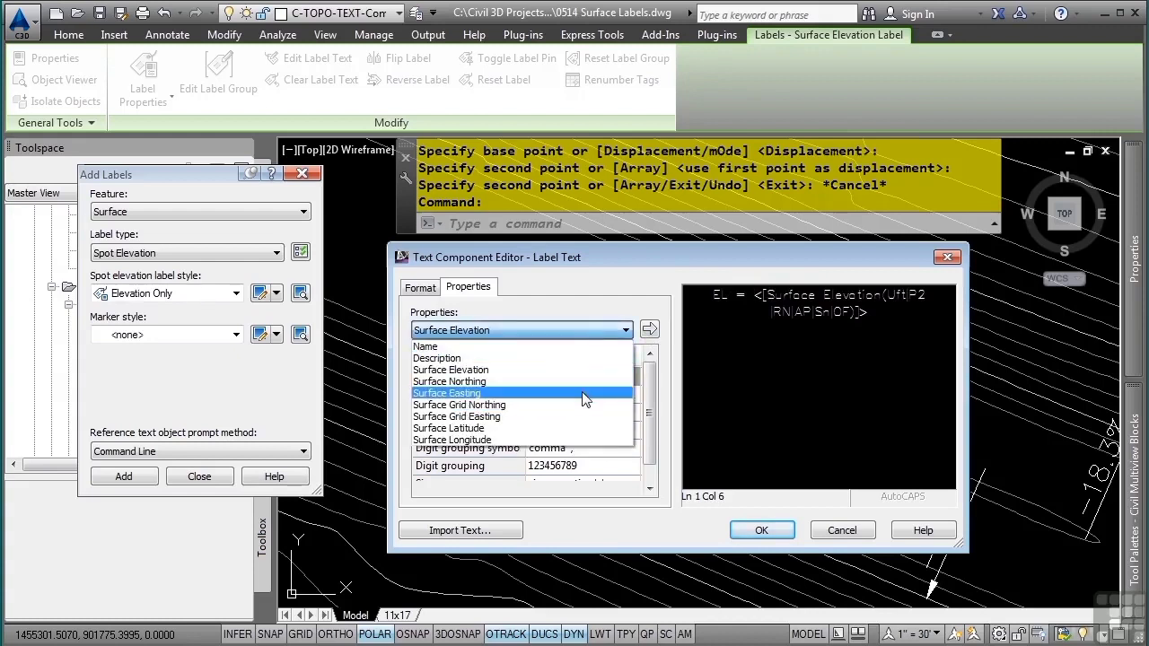
pyautogui.click(699, 268)
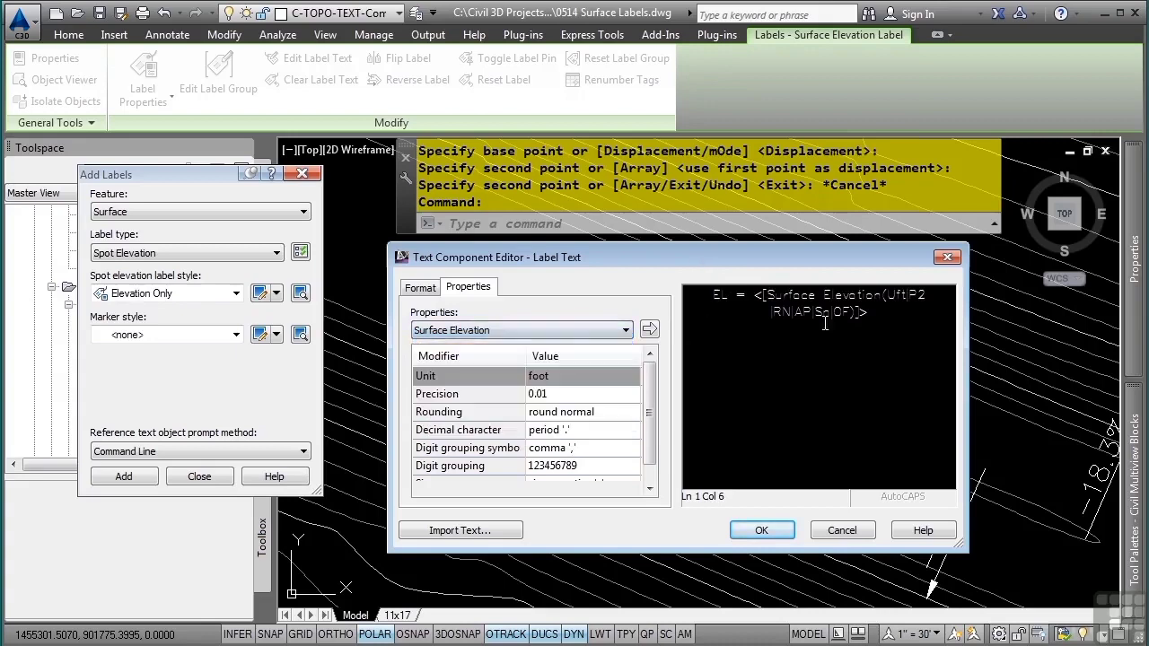
pyautogui.click(761, 530)
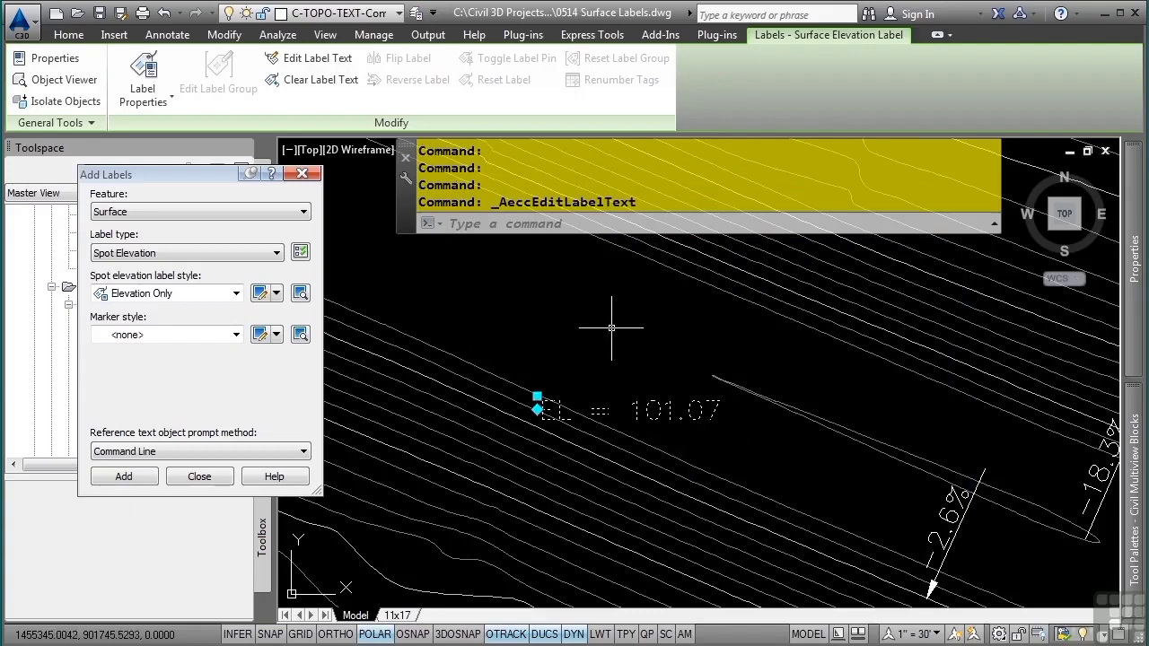
# Clear the custom text from the copied spot elevation label and deselect it.
pyautogui.click(311, 80)
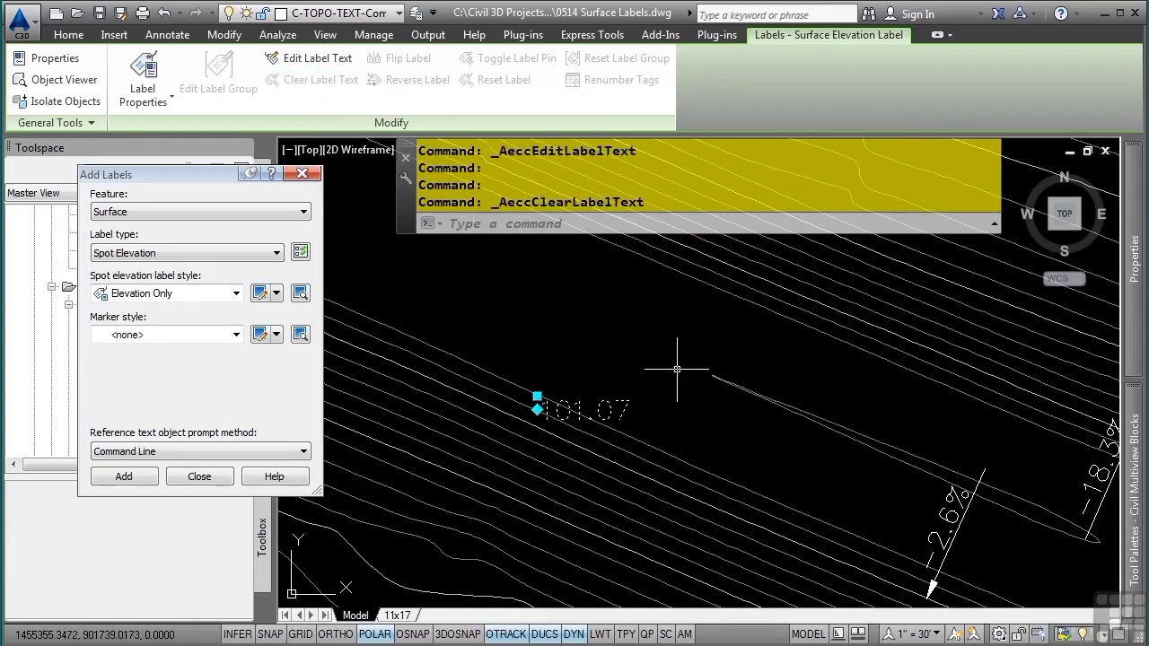
pyautogui.press('Escape')
pyautogui.press('Escape')
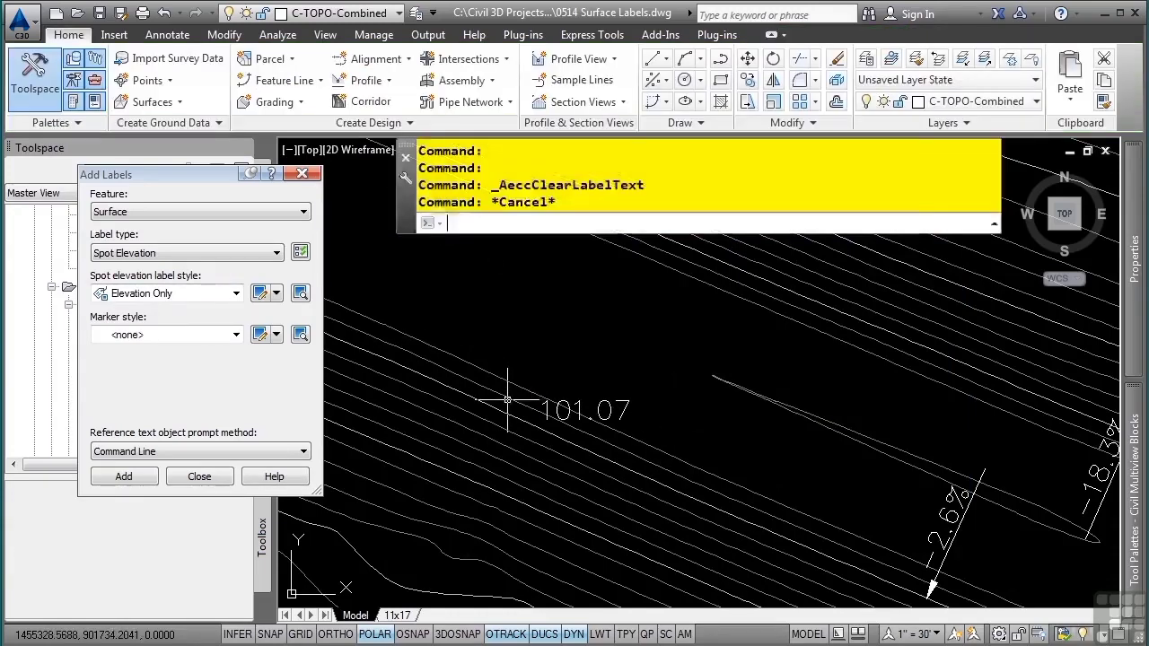
# Add Contour - Single labels to the 95, 100 and 98 contours of Combined EG on the embankment's southern slope, and end the command.
pyautogui.click(232, 253)
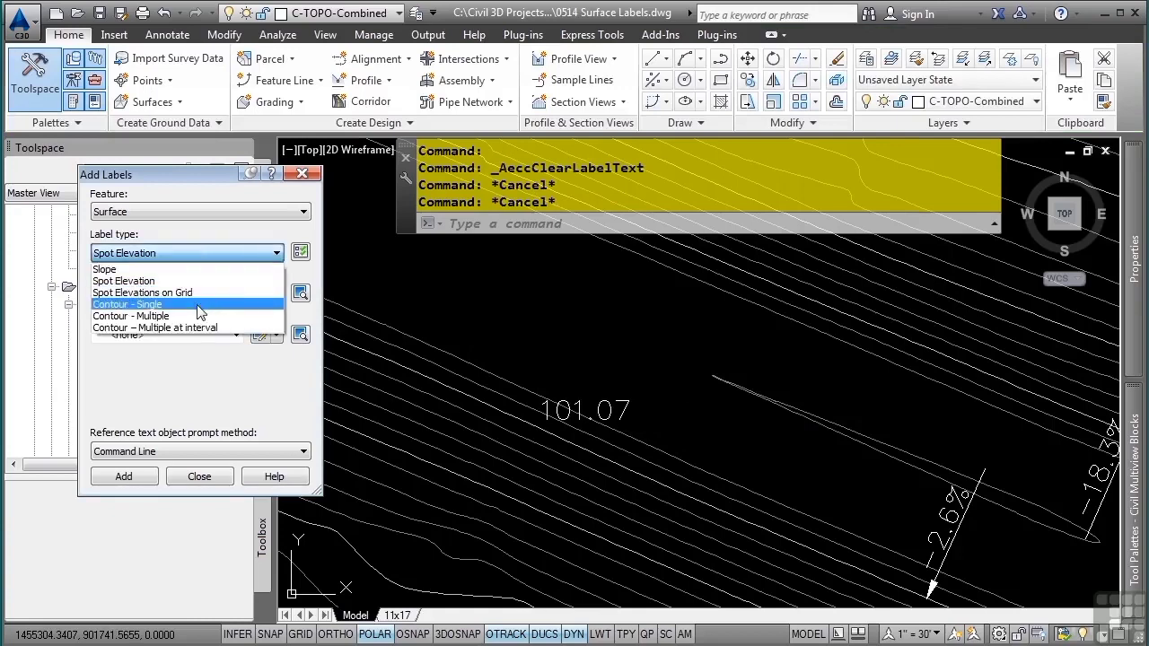
pyautogui.click(199, 305)
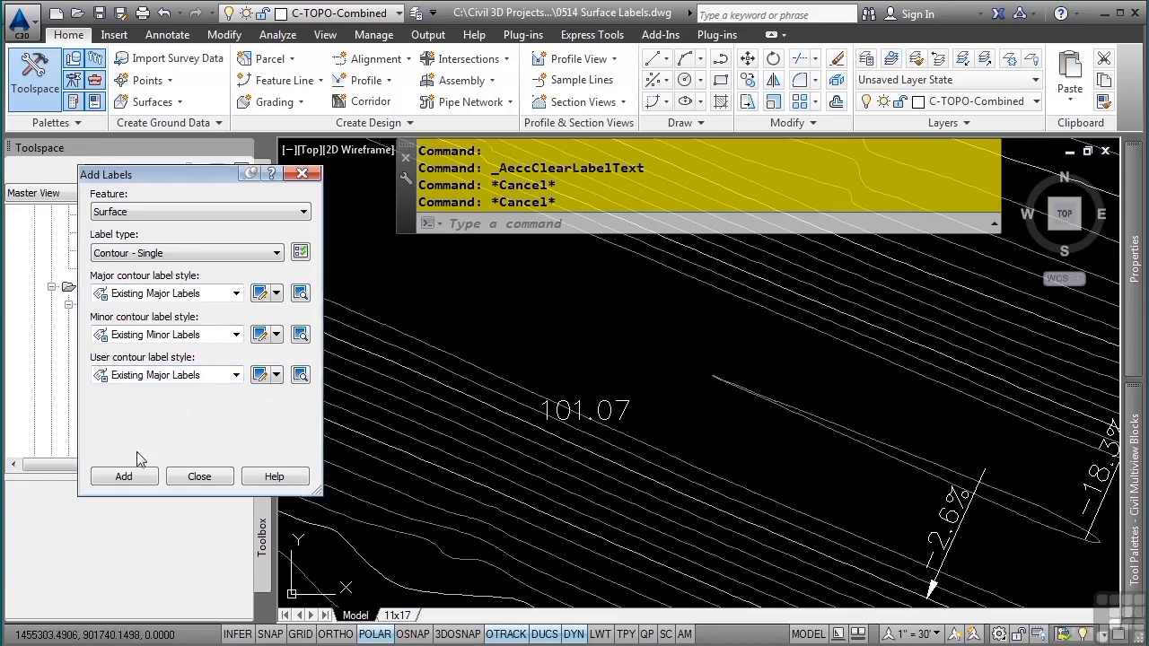
pyautogui.click(124, 475)
pyautogui.moveTo(580, 426); pyautogui.dragTo(869, 483, button='middle')
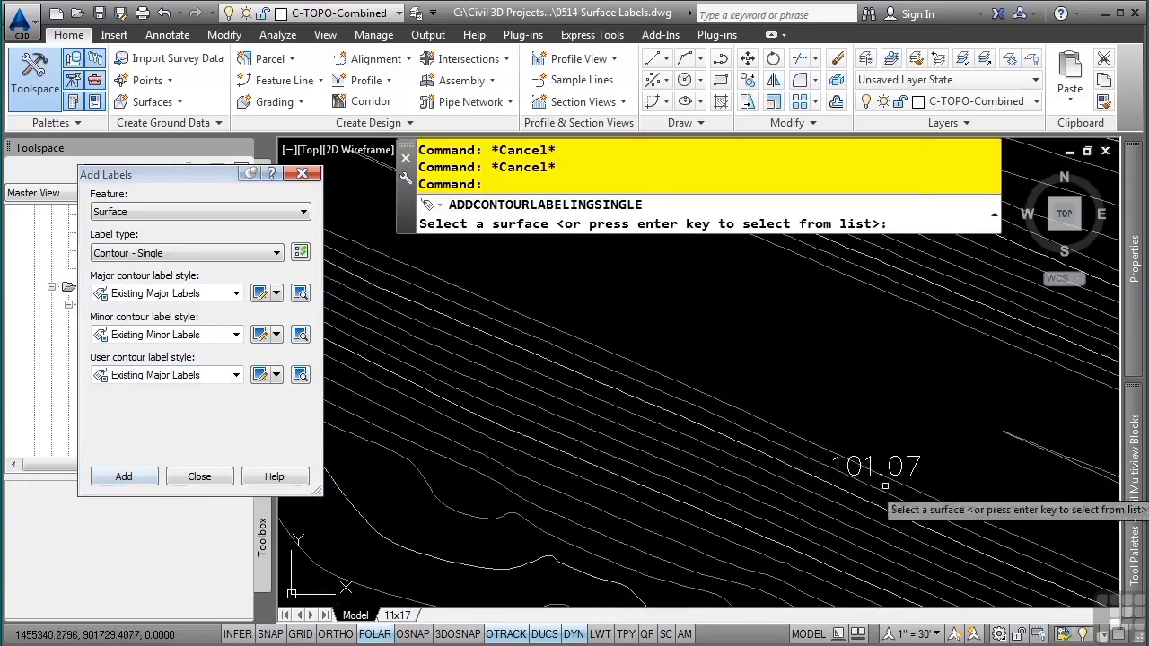
pyautogui.click(519, 439)
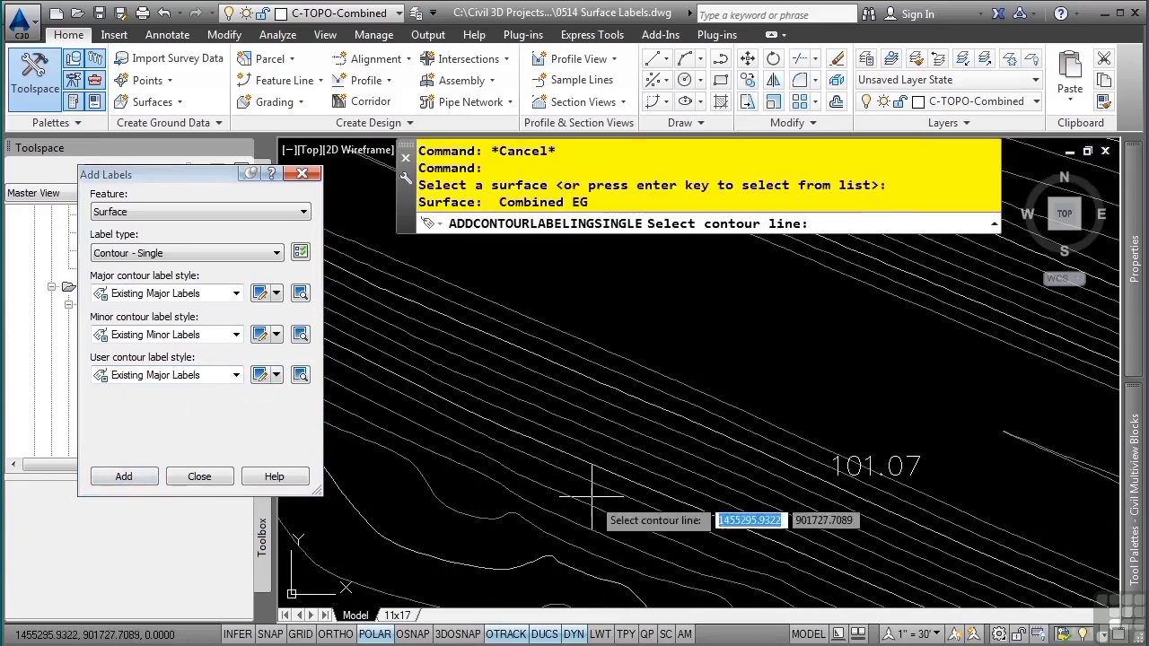
pyautogui.click(521, 438)
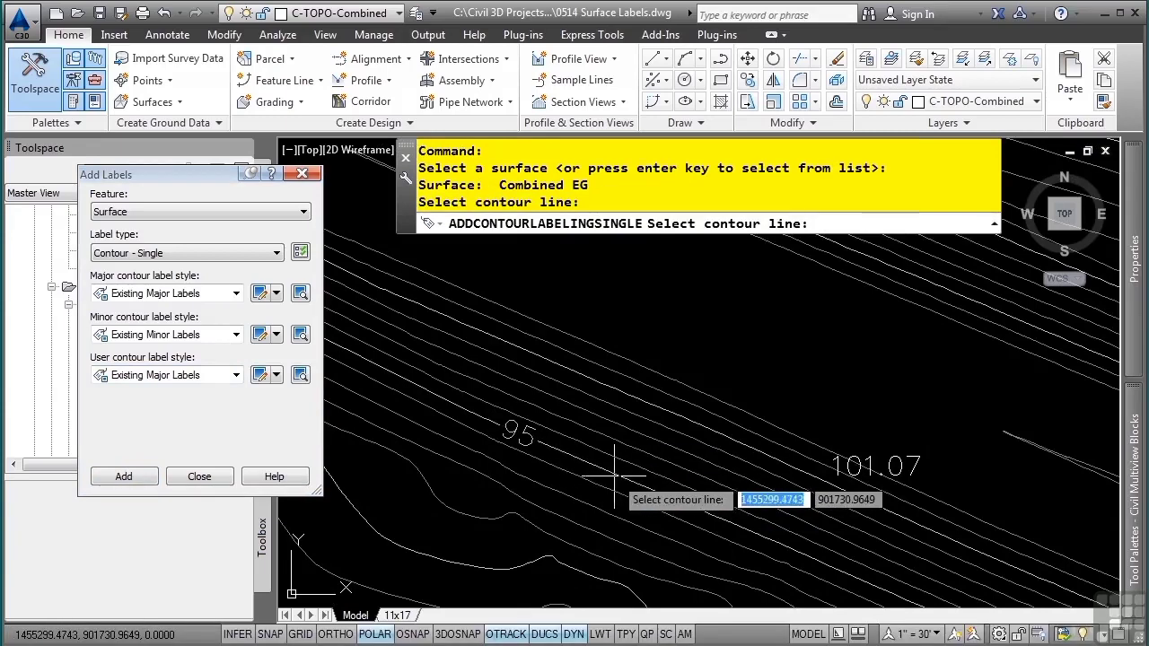
pyautogui.click(554, 368)
pyautogui.click(538, 395)
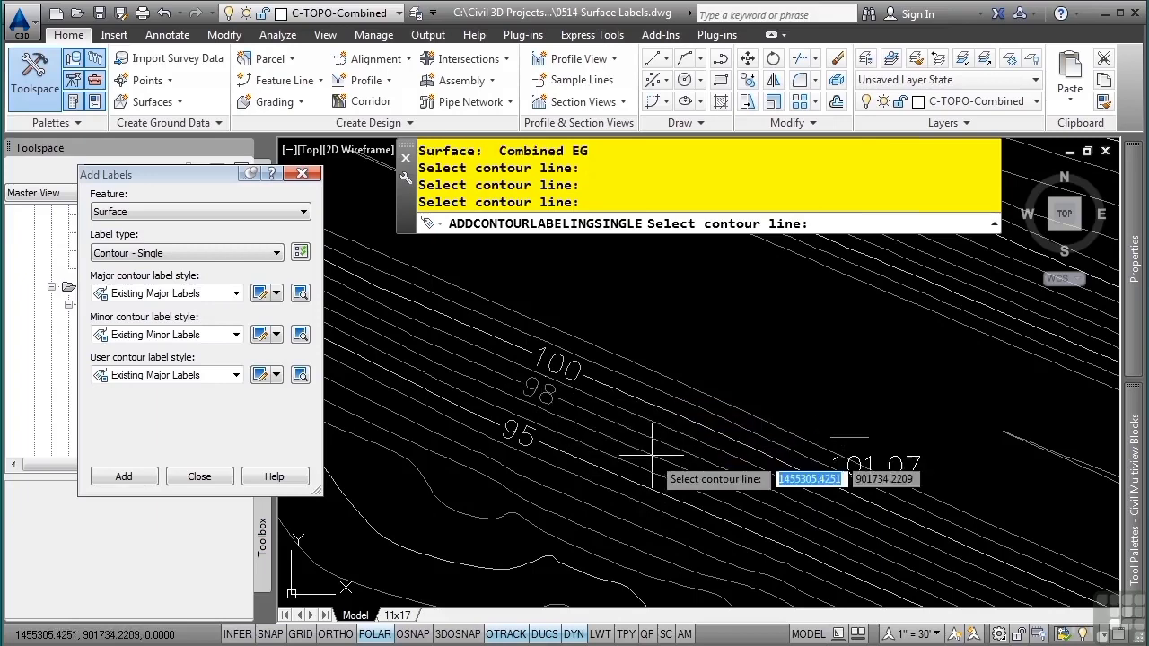
pyautogui.press('Escape')
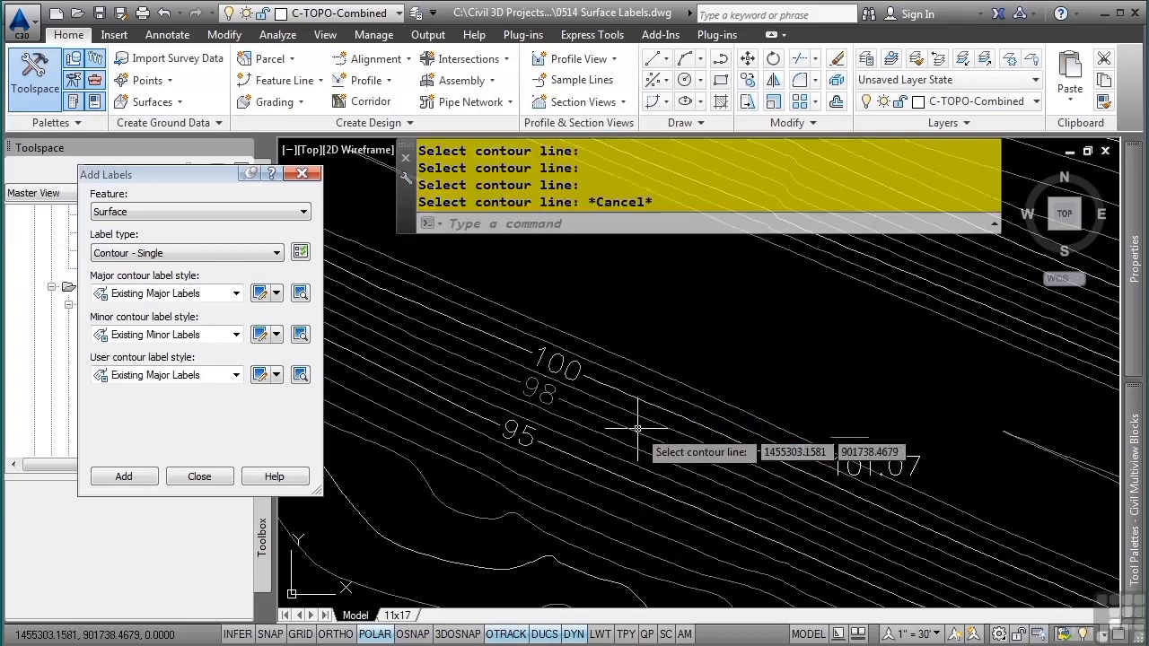
pyautogui.press('Escape')
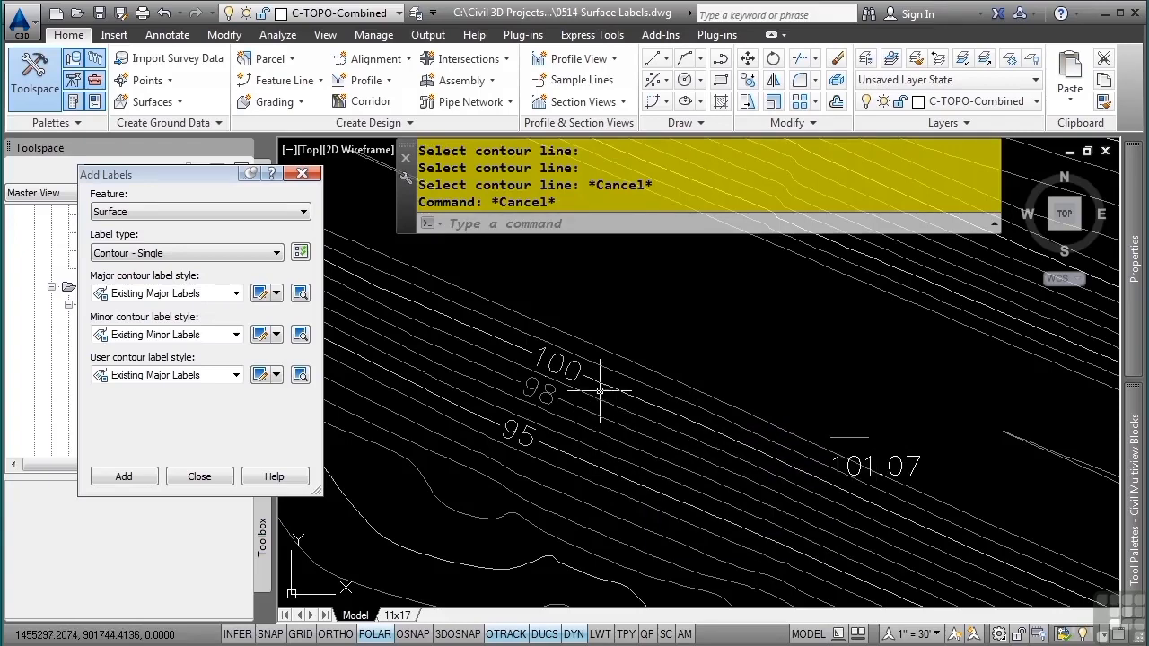
# Stretch the 100 contour's label line by its end grip northeast across the embankment to beyond its northern slope, and deselect it.
pyautogui.click(557, 366)
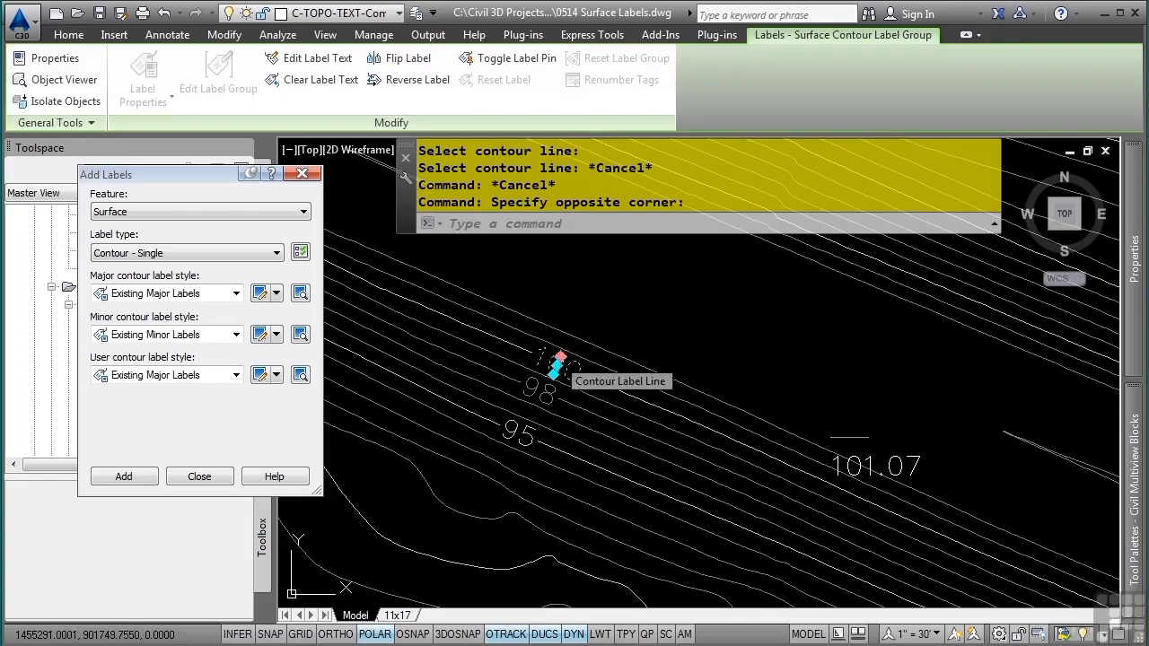
pyautogui.click(558, 364)
pyautogui.scroll(-3, 574, 395)
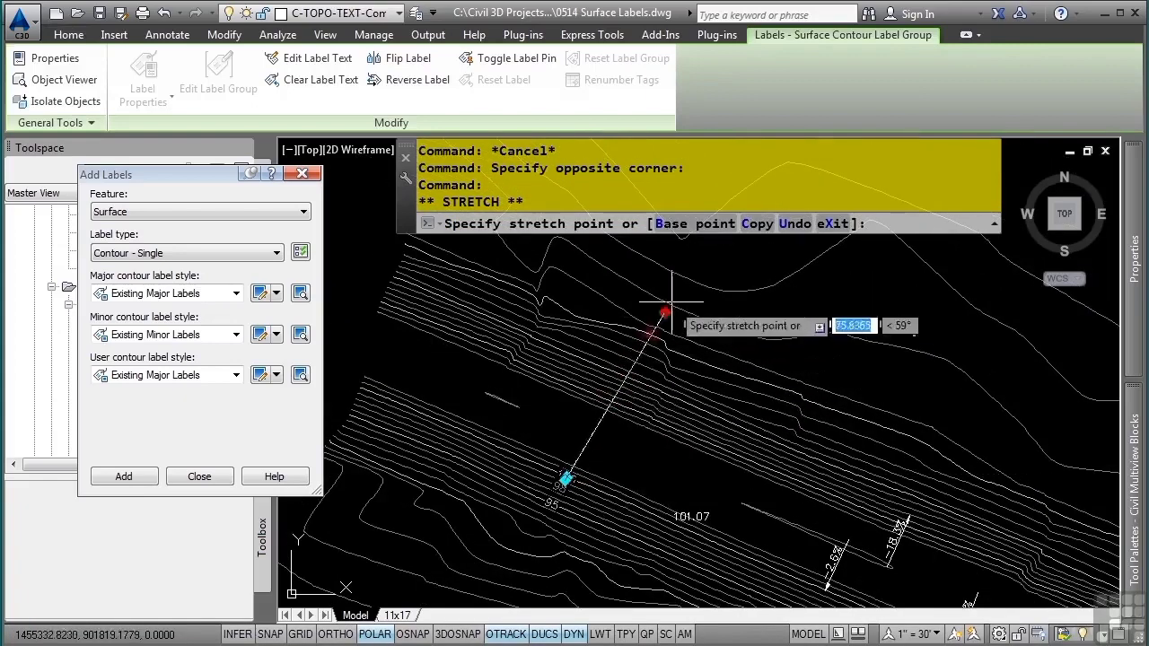
pyautogui.click(689, 262)
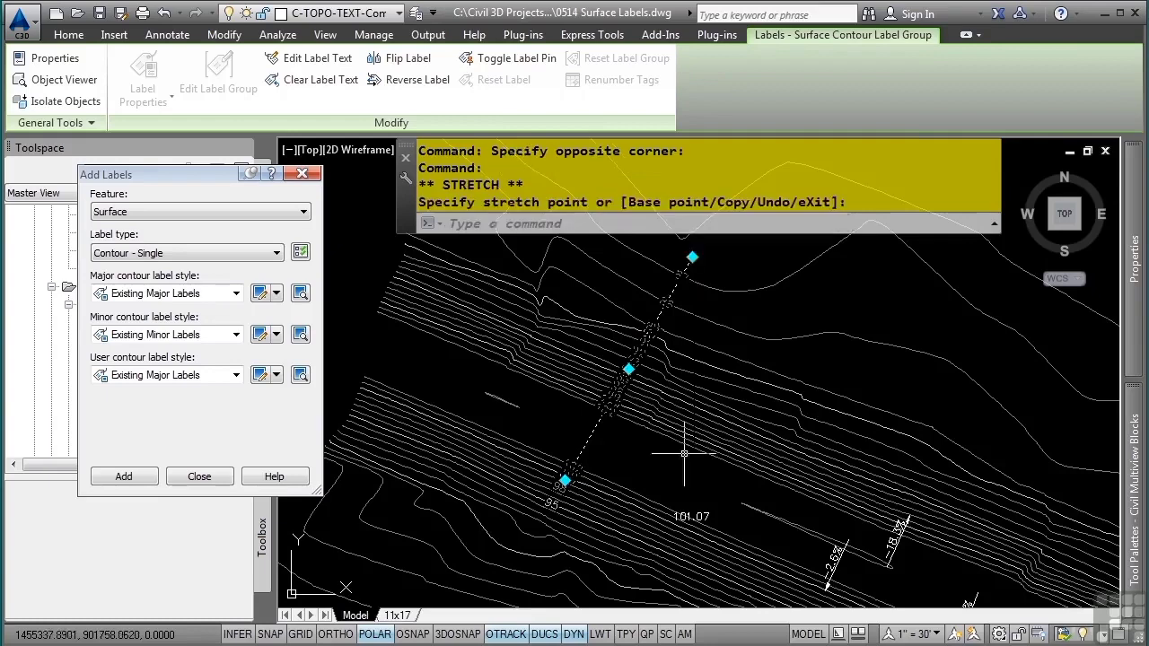
pyautogui.press('Escape')
pyautogui.press('Escape')
# Select the stretched contour label line and all similar ones, and erase them.
pyautogui.scroll(2, 645, 439)
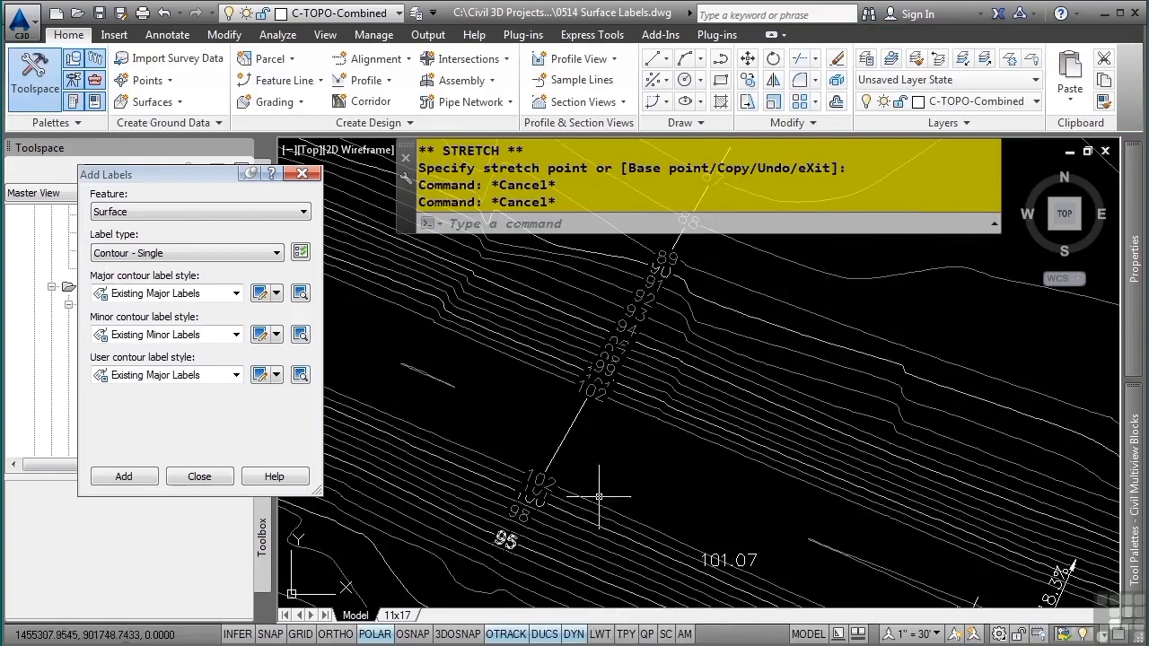
pyautogui.click(581, 428)
pyautogui.click(540, 451)
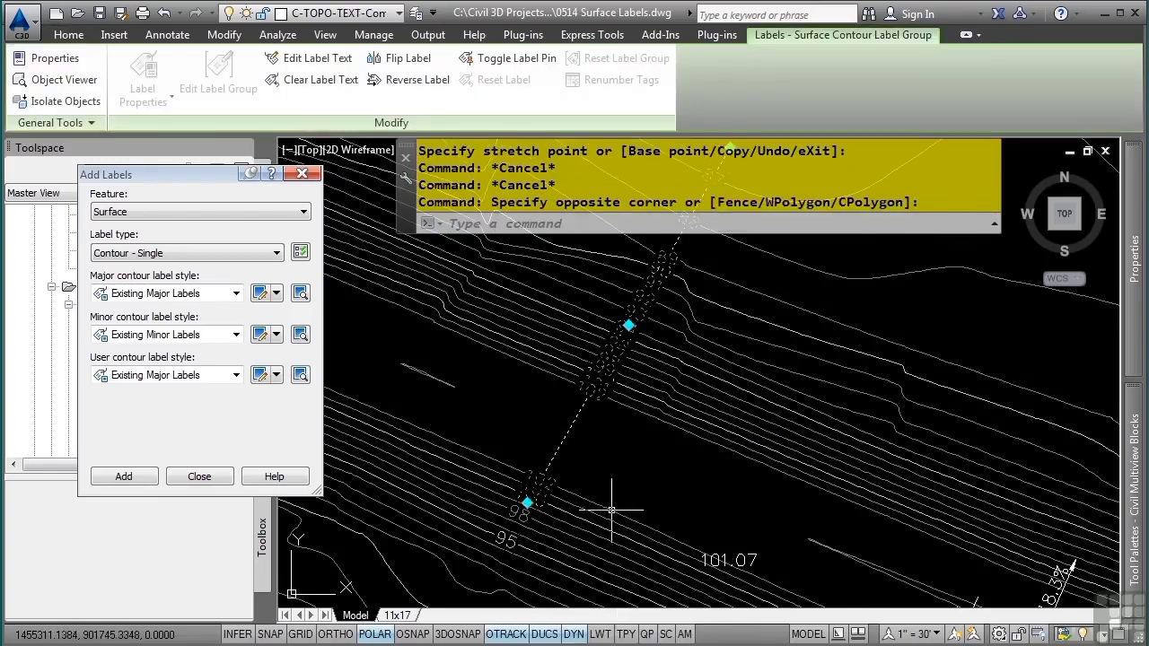
pyautogui.click(183, 254)
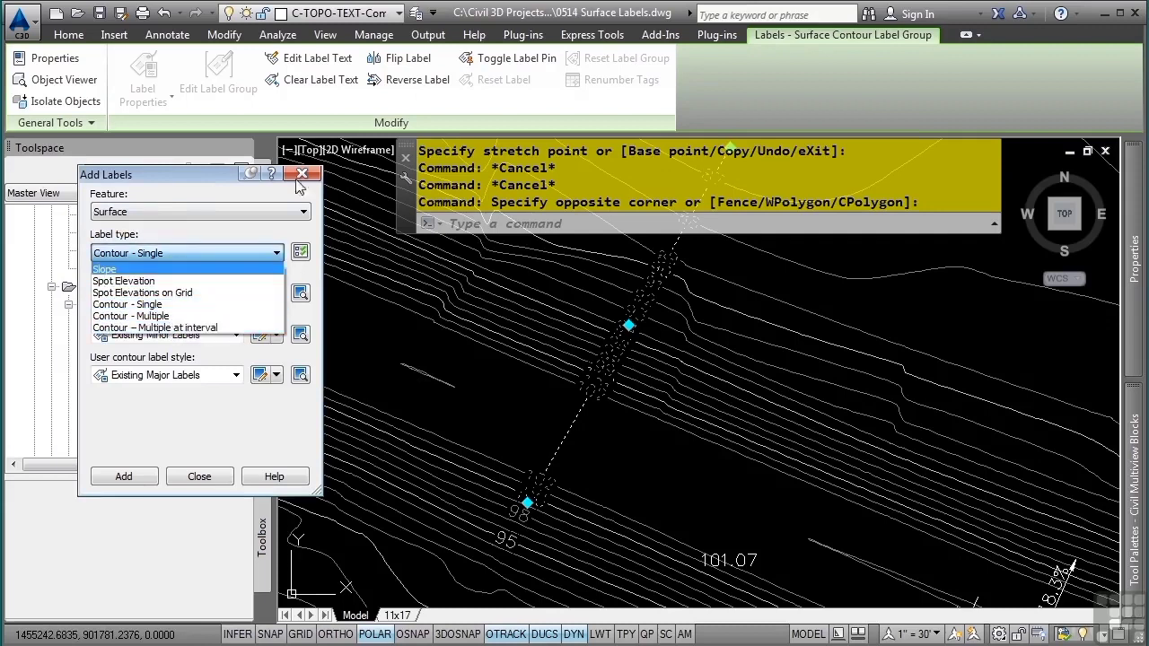
pyautogui.click(190, 186)
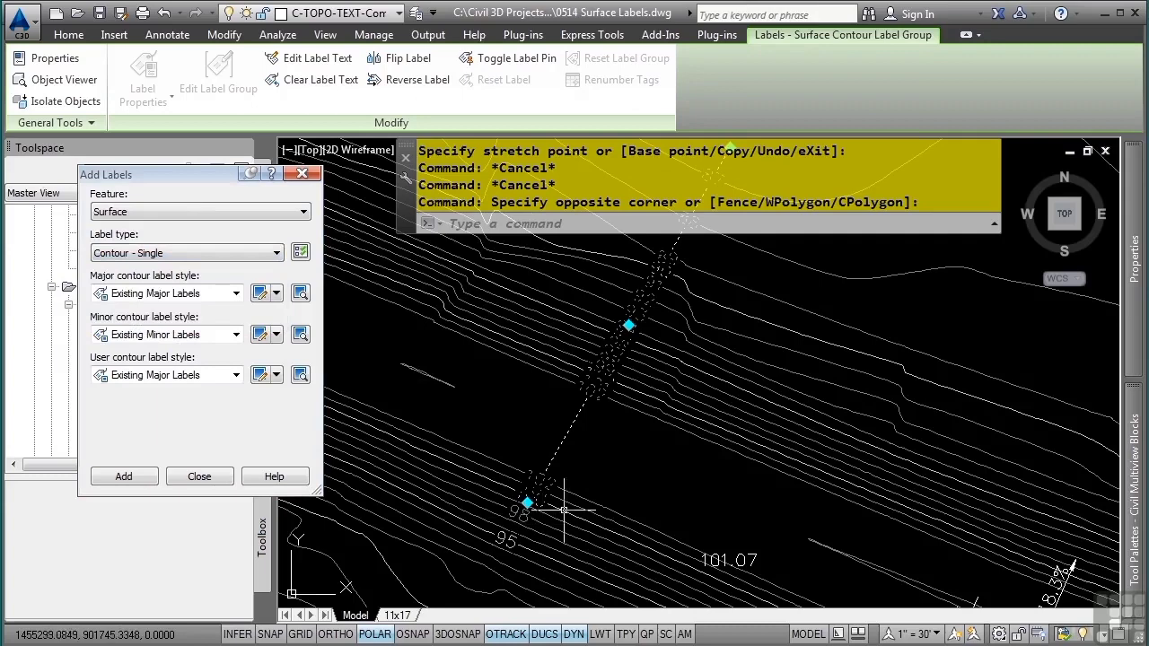
pyautogui.rightClick(631, 455)
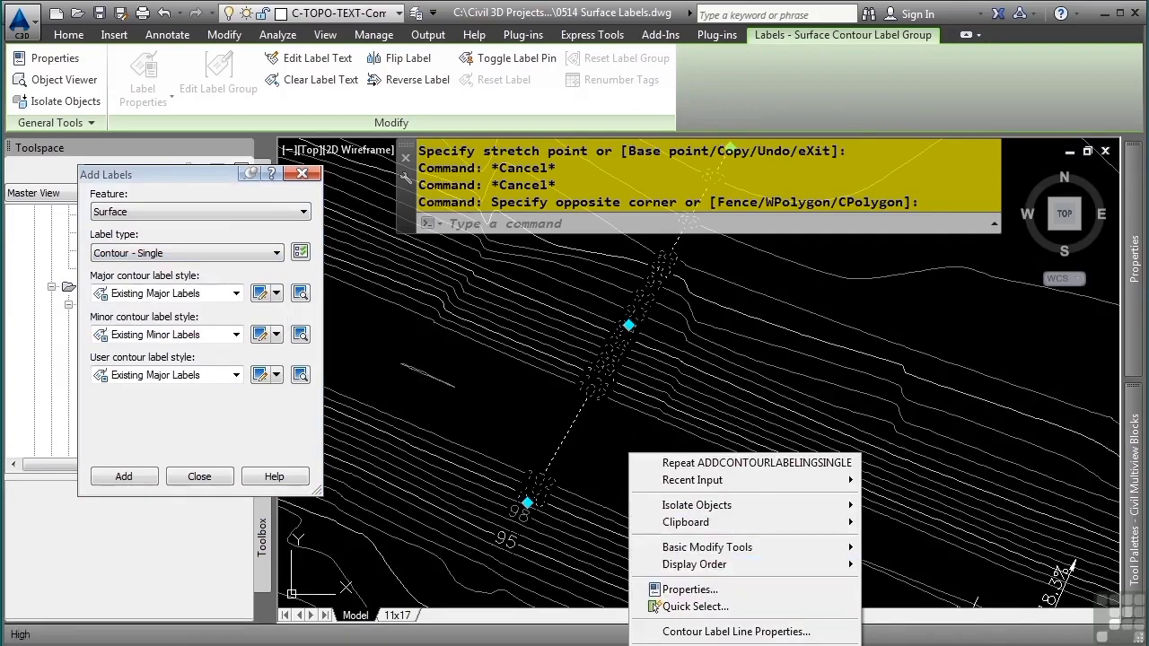
pyautogui.click(718, 645)
pyautogui.scroll(-3, 739, 494)
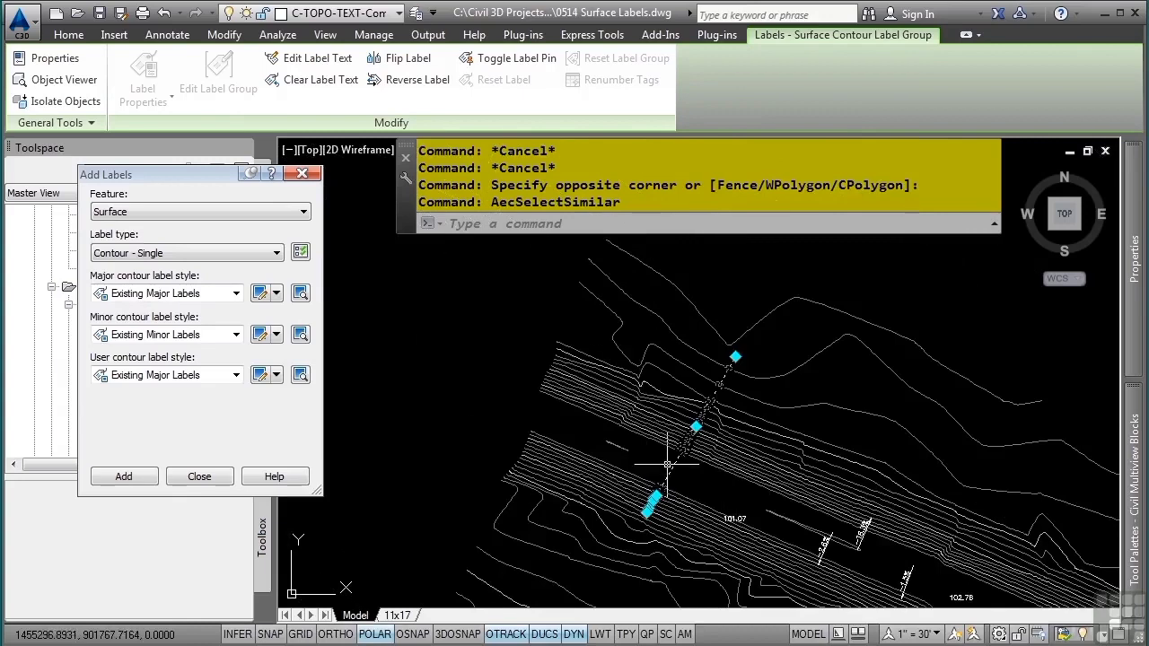
pyautogui.press('Delete')
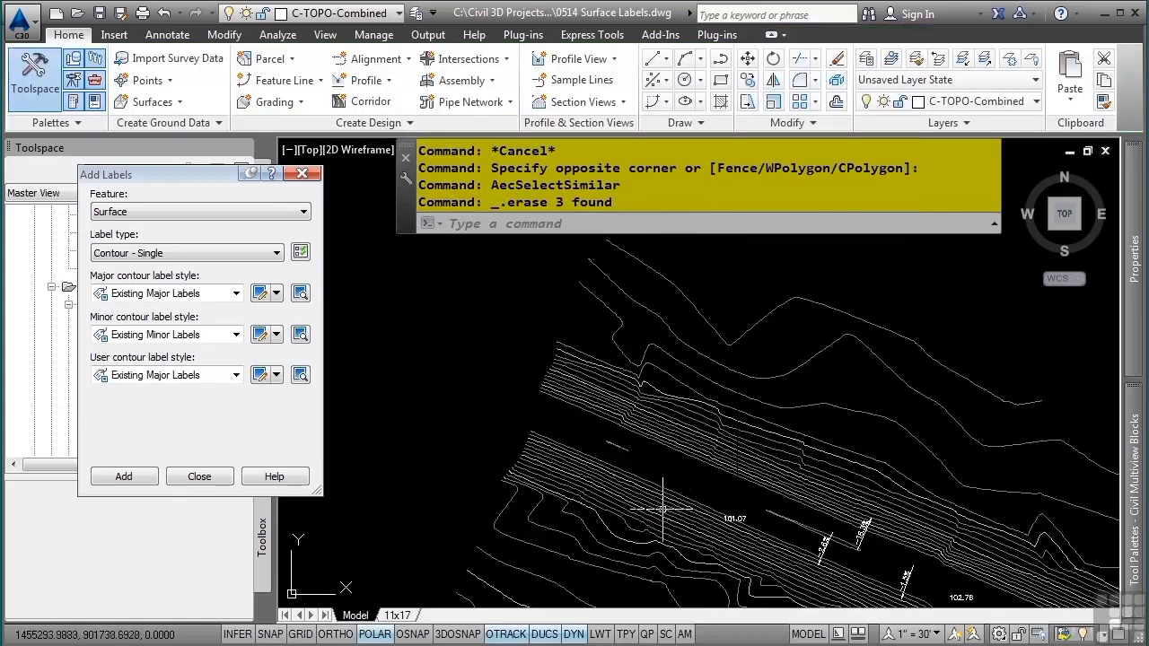
# Set the surface label type to Contour – Multiple at interval and keep Existing Major Labels as the major contour style.
pyautogui.moveTo(677, 551); pyautogui.dragTo(684, 476, button='middle')
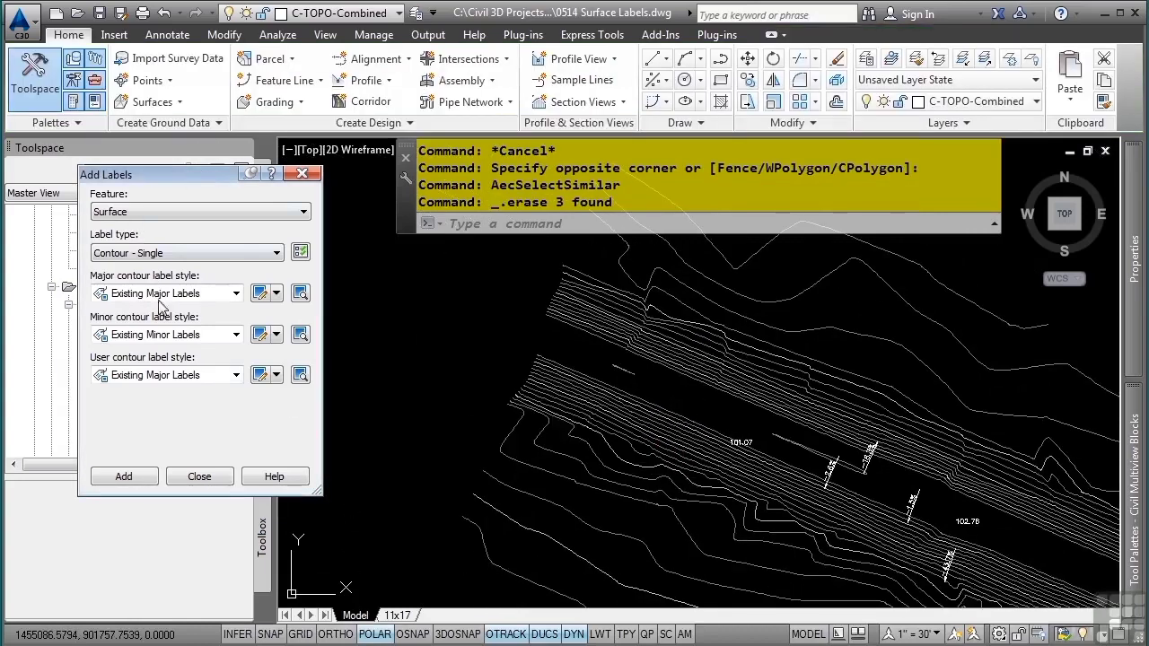
pyautogui.click(180, 253)
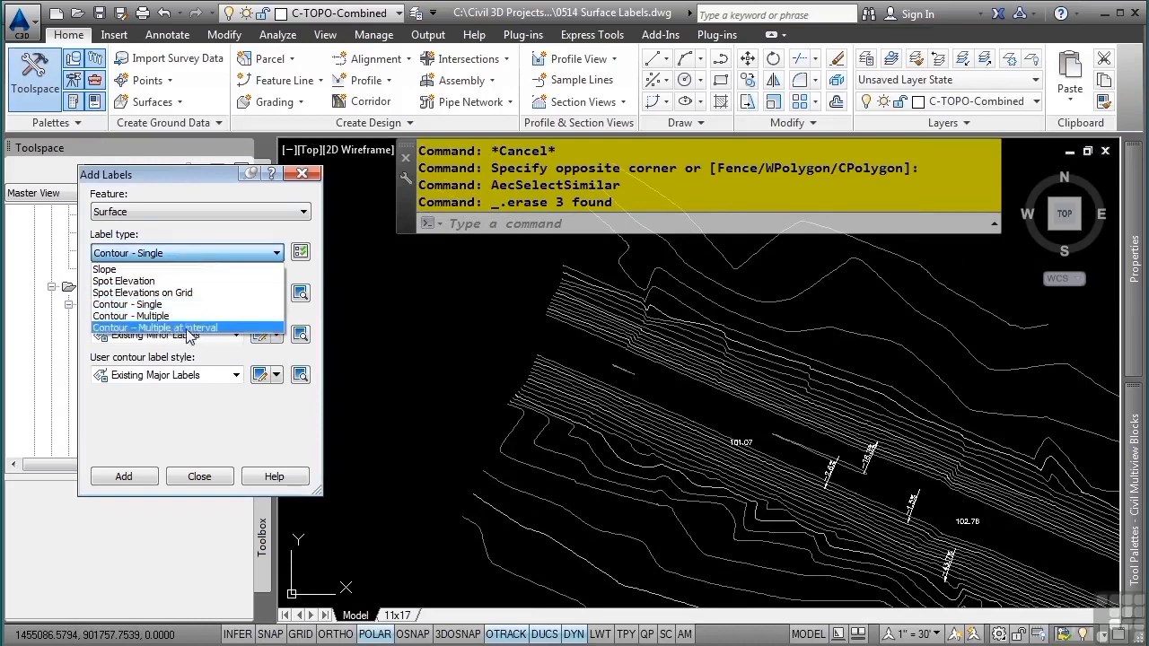
pyautogui.click(188, 328)
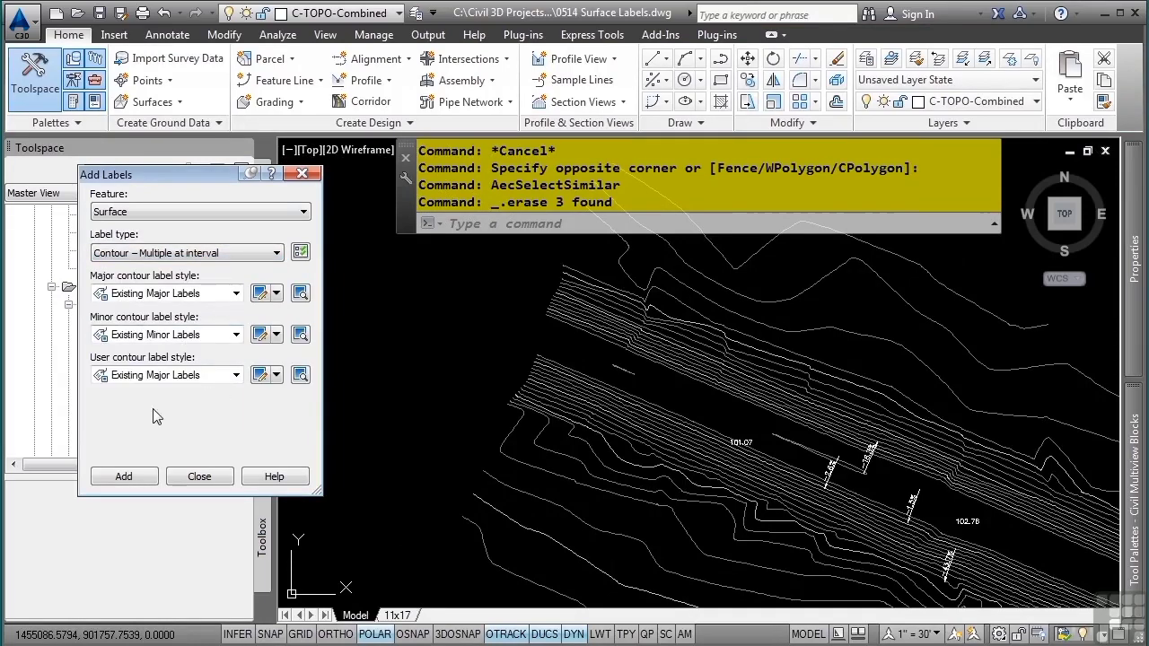
pyautogui.click(178, 296)
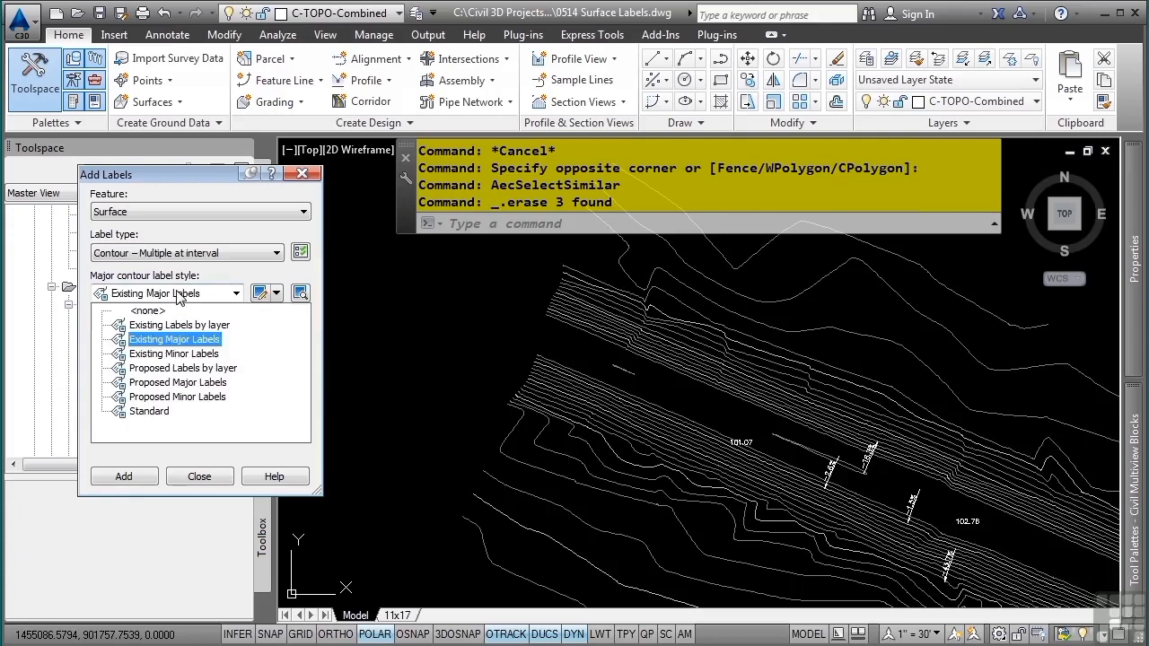
pyautogui.click(178, 296)
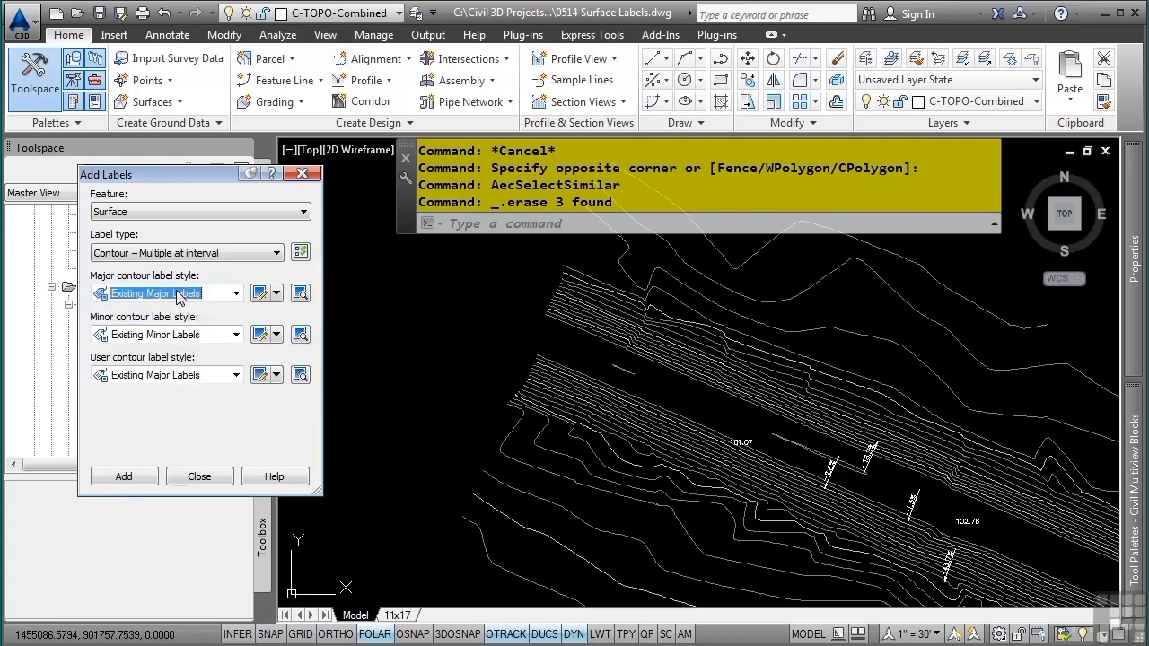
# Label Combined EG's contours along a line crossing the embankment's western end from southwest to northeast, at a 100.00 interval along each contour.
pyautogui.click(125, 478)
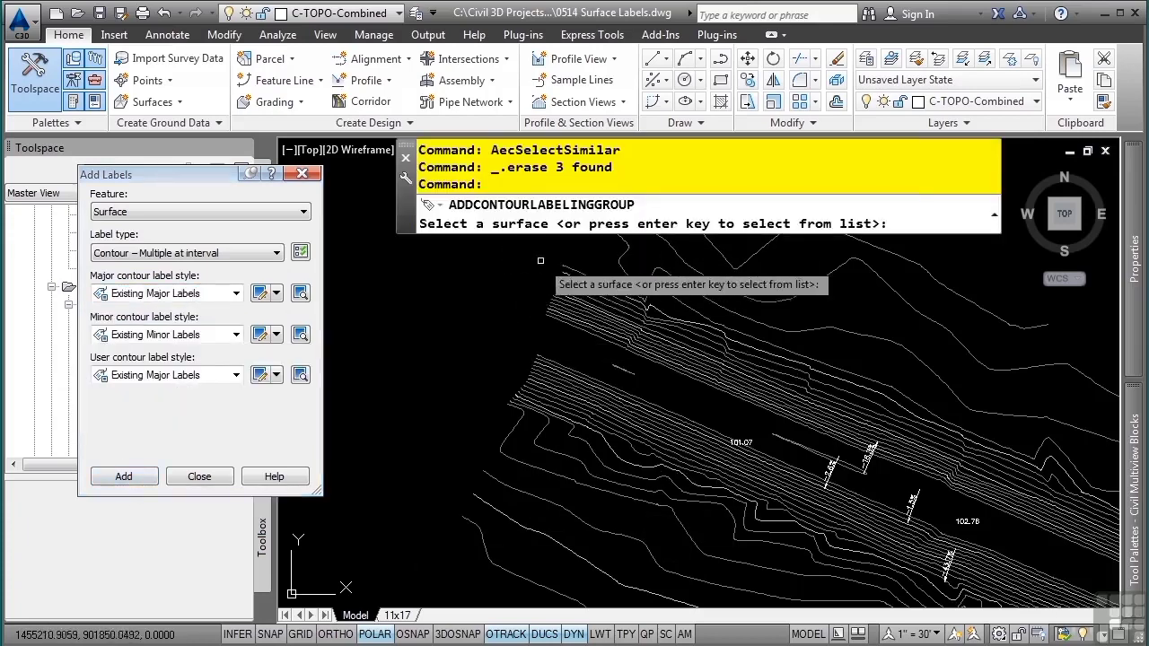
pyautogui.click(620, 399)
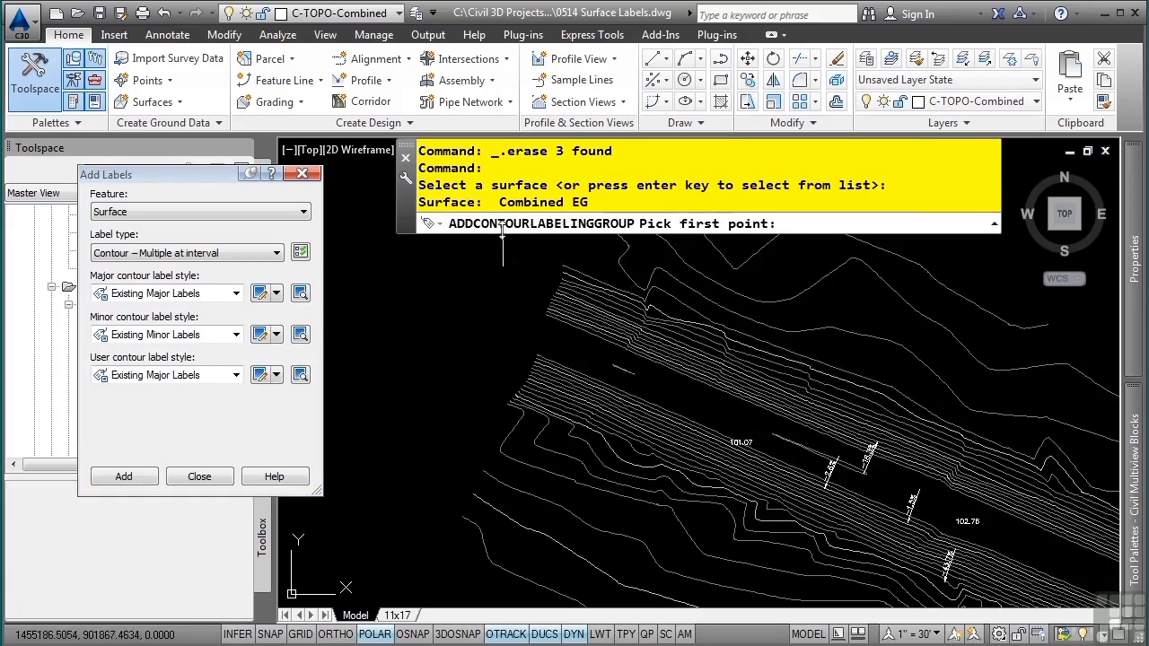
pyautogui.scroll(-2, 620, 418)
pyautogui.click(521, 537)
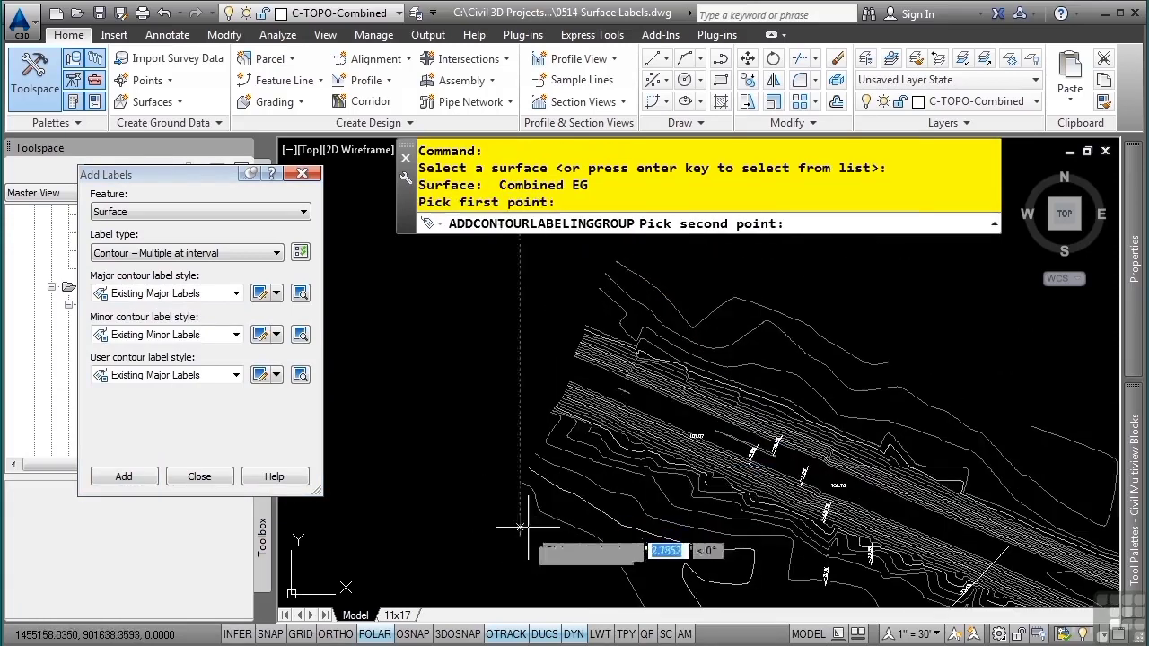
pyautogui.click(693, 267)
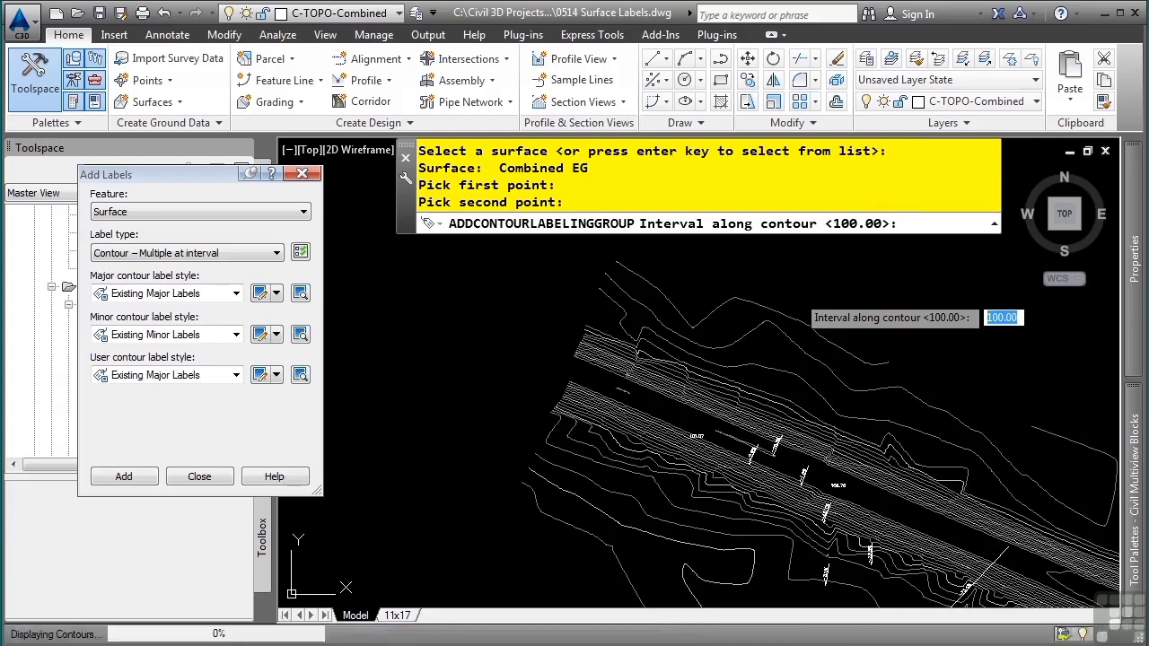
pyautogui.press('Return')
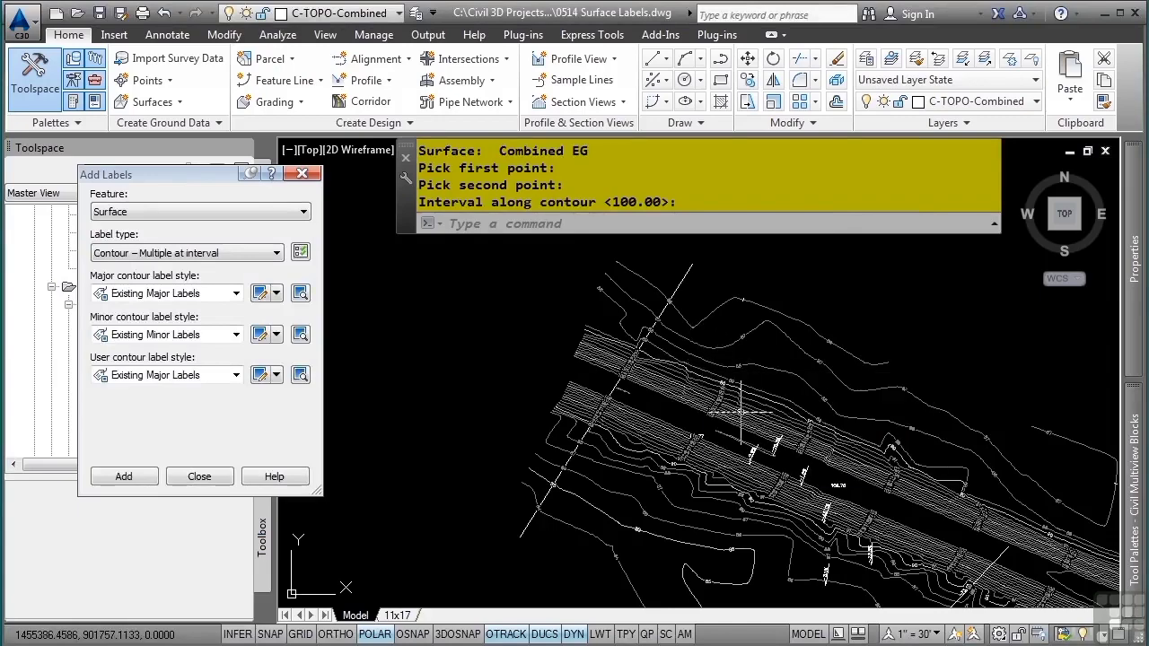
# Examine the repeated contour labels up close along the embankment's southern slope toward the southeast.
pyautogui.scroll(2, 685, 455)
pyautogui.scroll(1, 685, 455)
pyautogui.scroll(1, 779, 470)
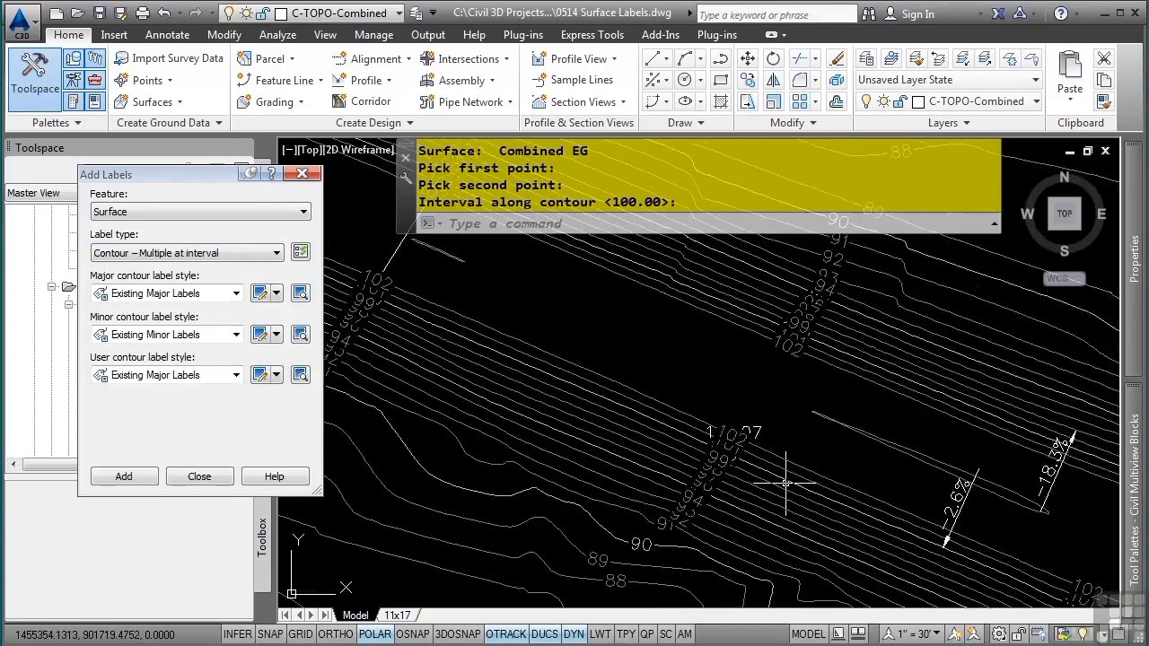
pyautogui.scroll(1, 872, 342)
pyautogui.moveTo(875, 480); pyautogui.dragTo(532, 352, button='middle')
pyautogui.moveTo(920, 479); pyautogui.dragTo(696, 344, button='middle')
pyautogui.moveTo(918, 464); pyautogui.dragTo(744, 339, button='middle')
pyautogui.moveTo(896, 430); pyautogui.dragTo(779, 397, button='middle')
pyautogui.moveTo(536, 374); pyautogui.dragTo(515, 366, button='middle')
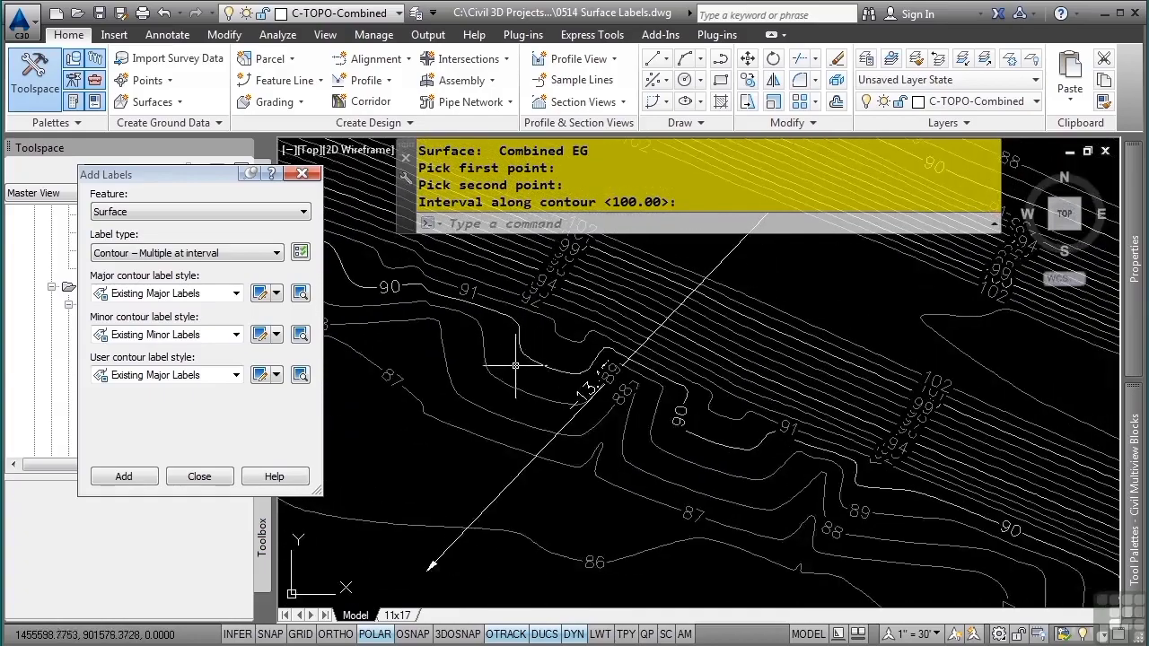
# Select the contour label line at the embankment's western end and all similar contour label groups.
pyautogui.moveTo(437, 330); pyautogui.dragTo(826, 489, button='middle')
pyautogui.moveTo(541, 348)
pyautogui.mouseDown(button='middle')
pyautogui.moveTo(827, 502)
pyautogui.moveTo(799, 443)
pyautogui.mouseUp(button='middle')
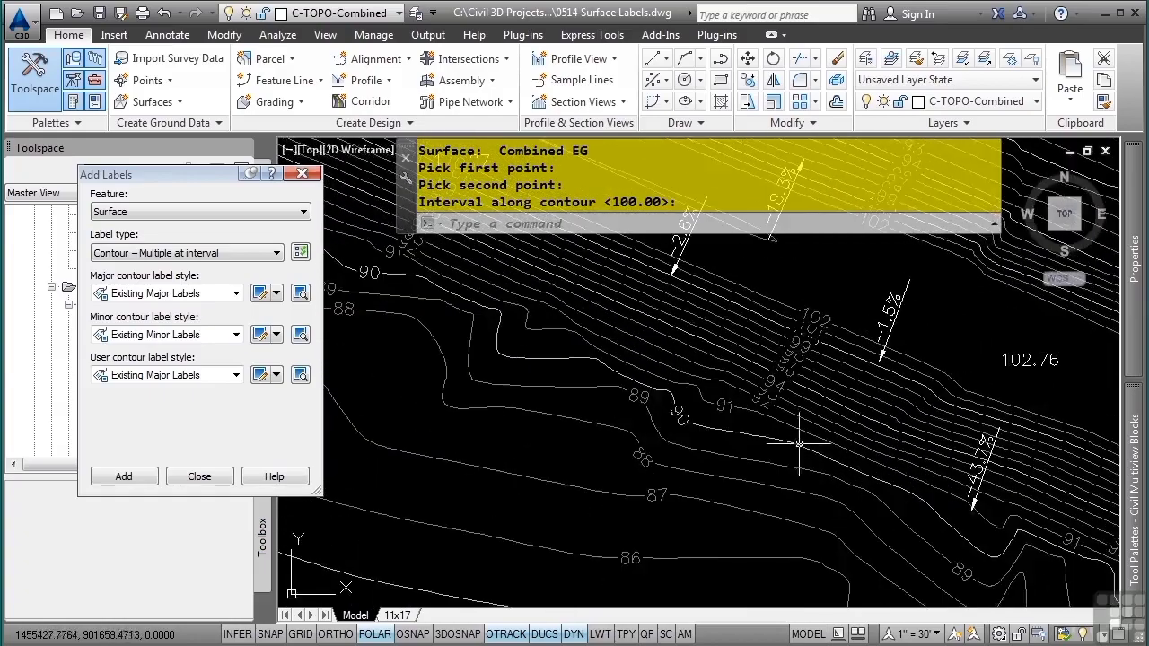
pyautogui.moveTo(546, 326); pyautogui.dragTo(813, 473, button='middle')
pyautogui.scroll(-2, 694, 428)
pyautogui.moveTo(564, 371); pyautogui.dragTo(716, 399, button='middle')
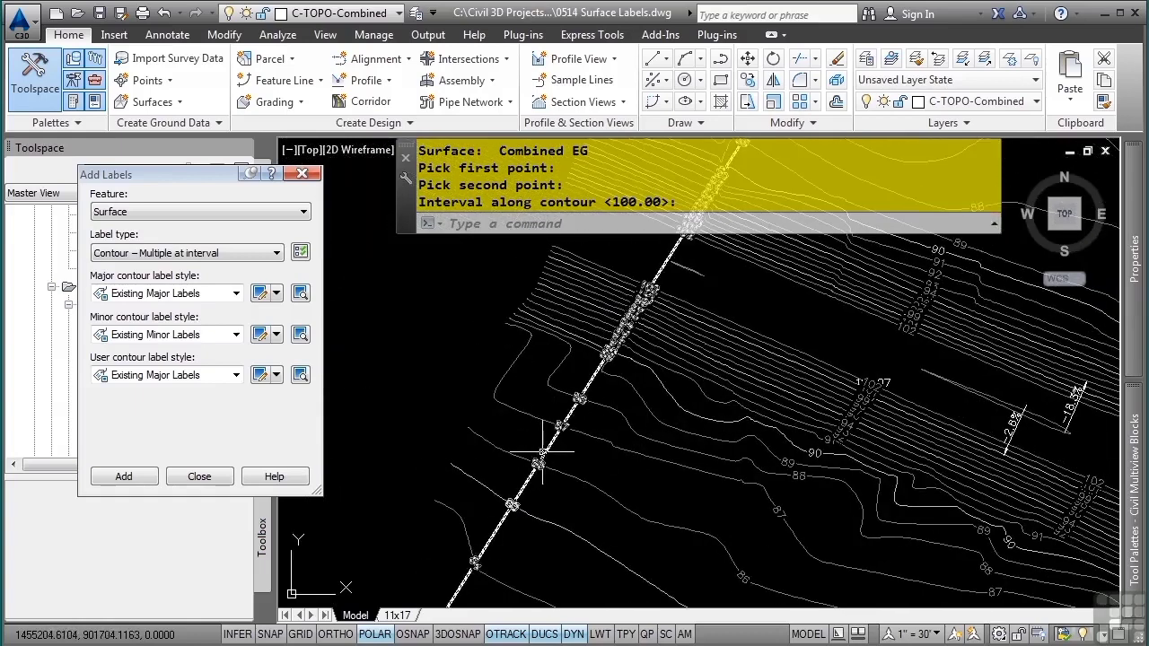
pyautogui.press('Return')
pyautogui.rightClick(419, 382)
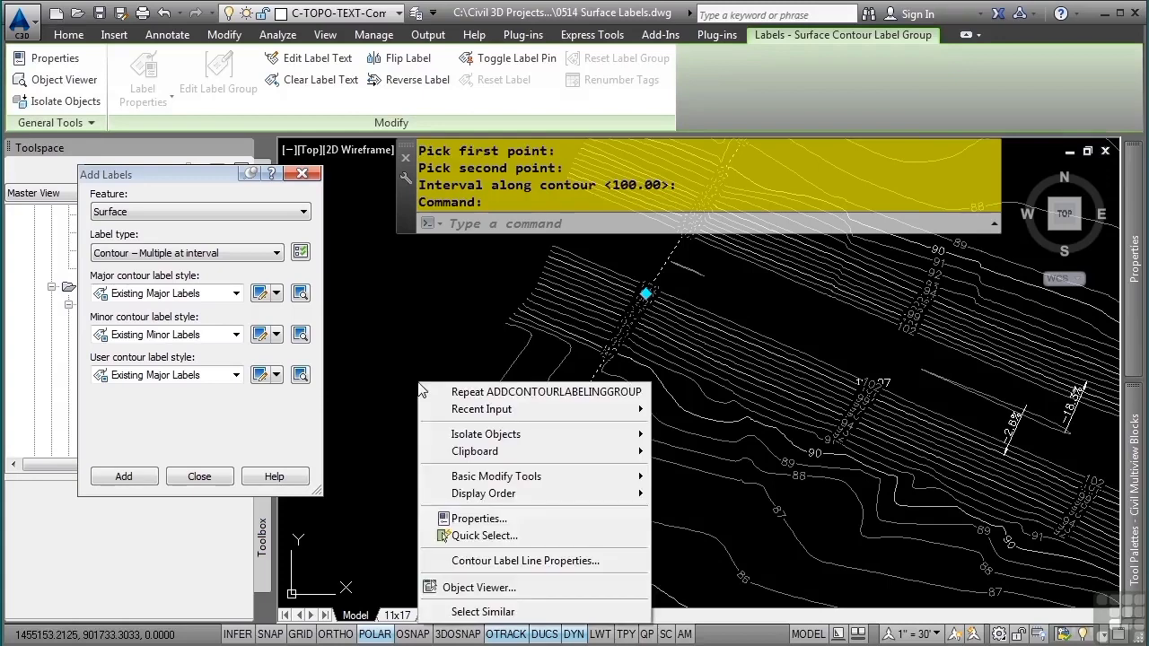
pyautogui.click(485, 612)
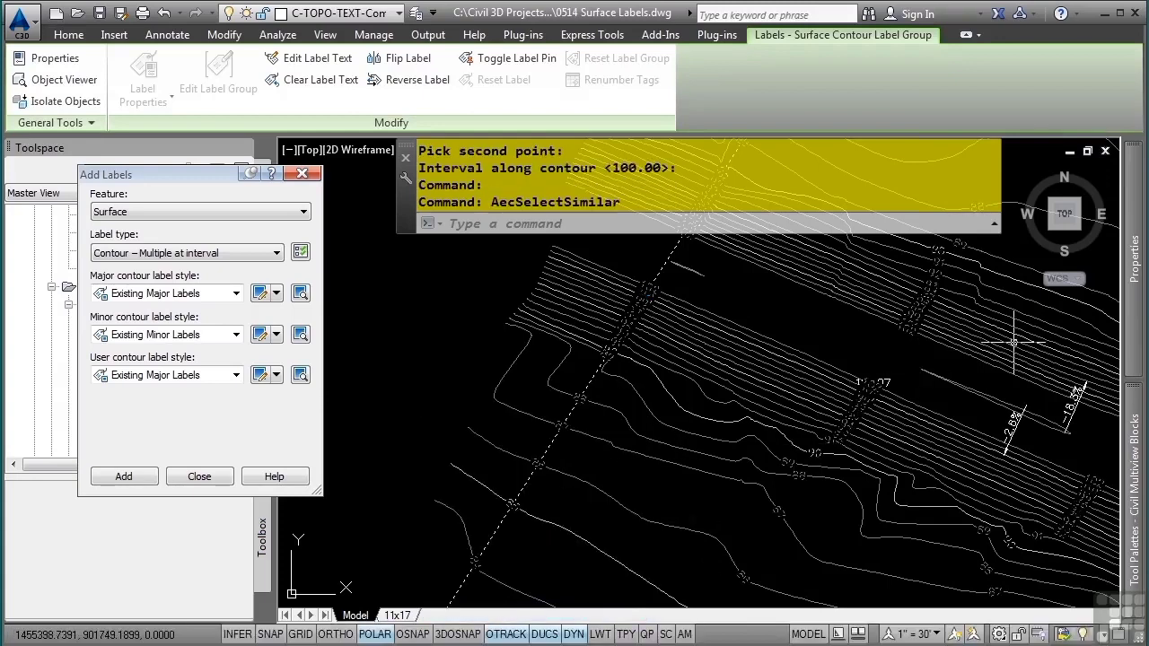
# Set the minor contour label display to False for the selected contour label groups and deselect them.
pyautogui.moveTo(1135, 306)
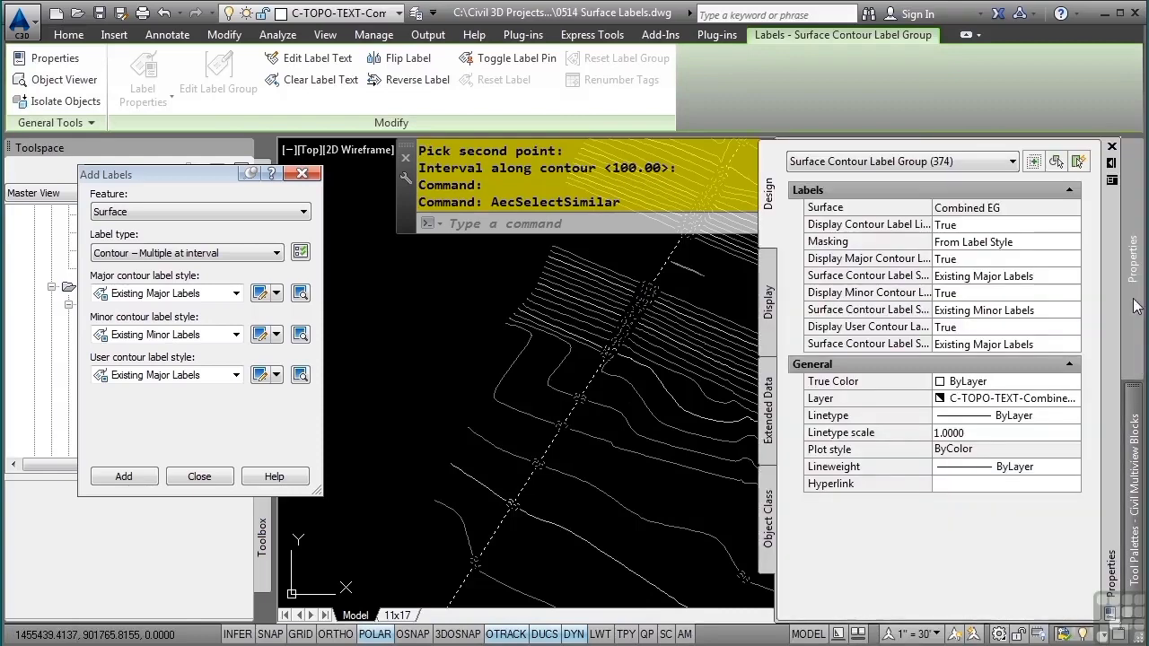
pyautogui.click(893, 293)
pyautogui.click(956, 302)
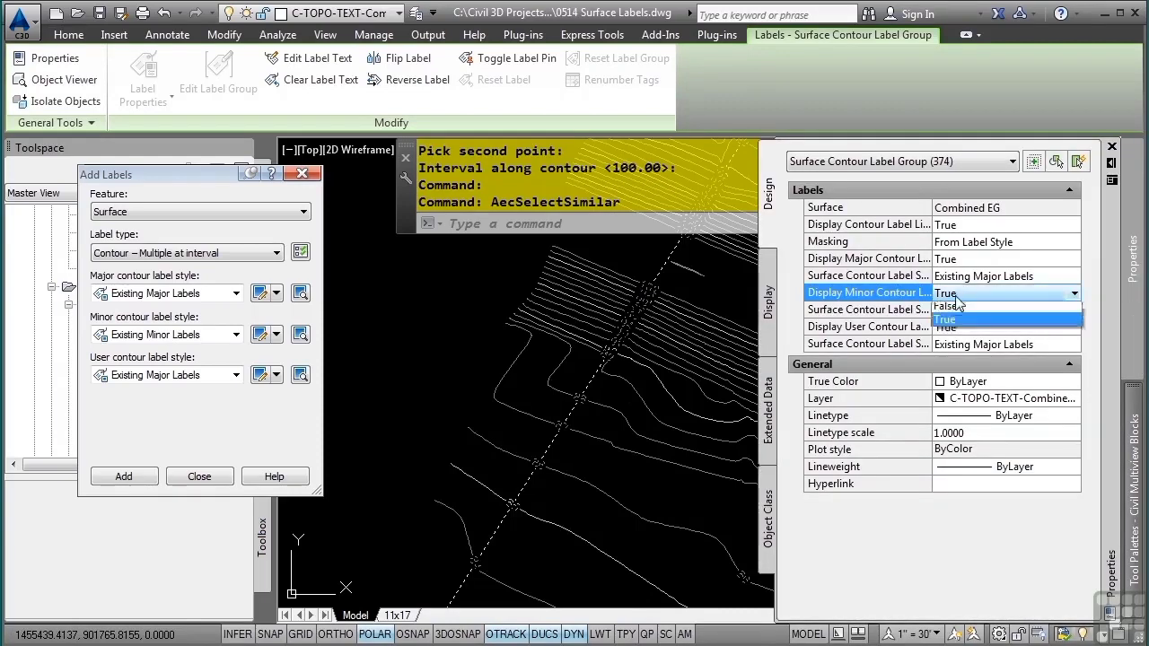
pyautogui.click(957, 314)
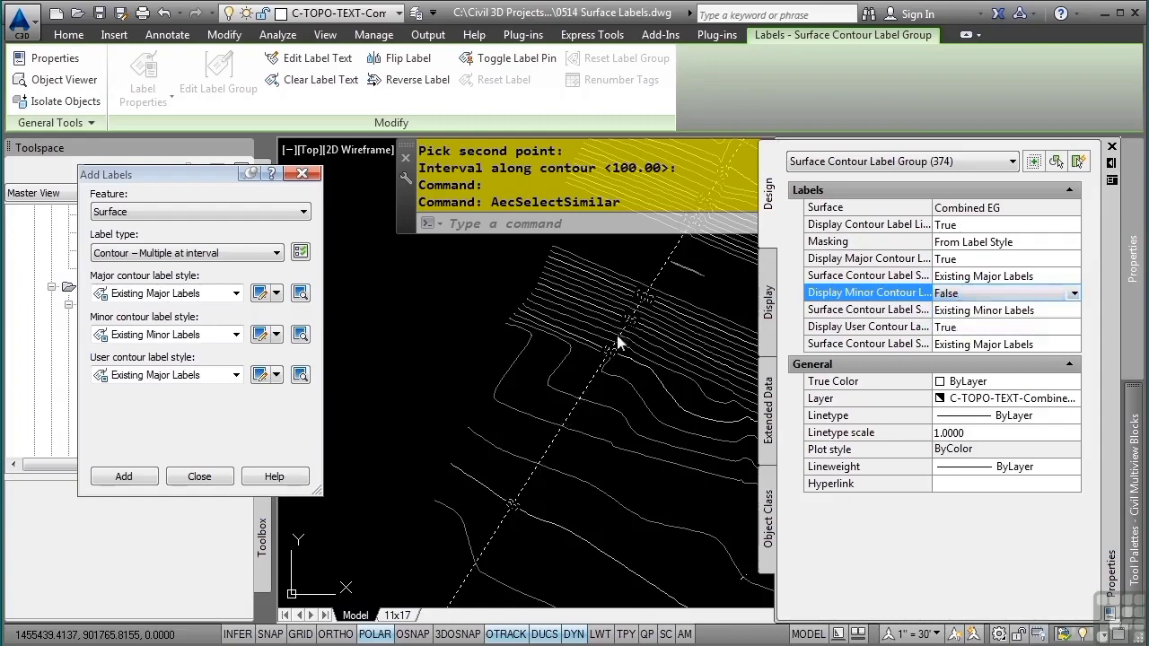
pyautogui.press('Escape')
pyautogui.press('Escape')
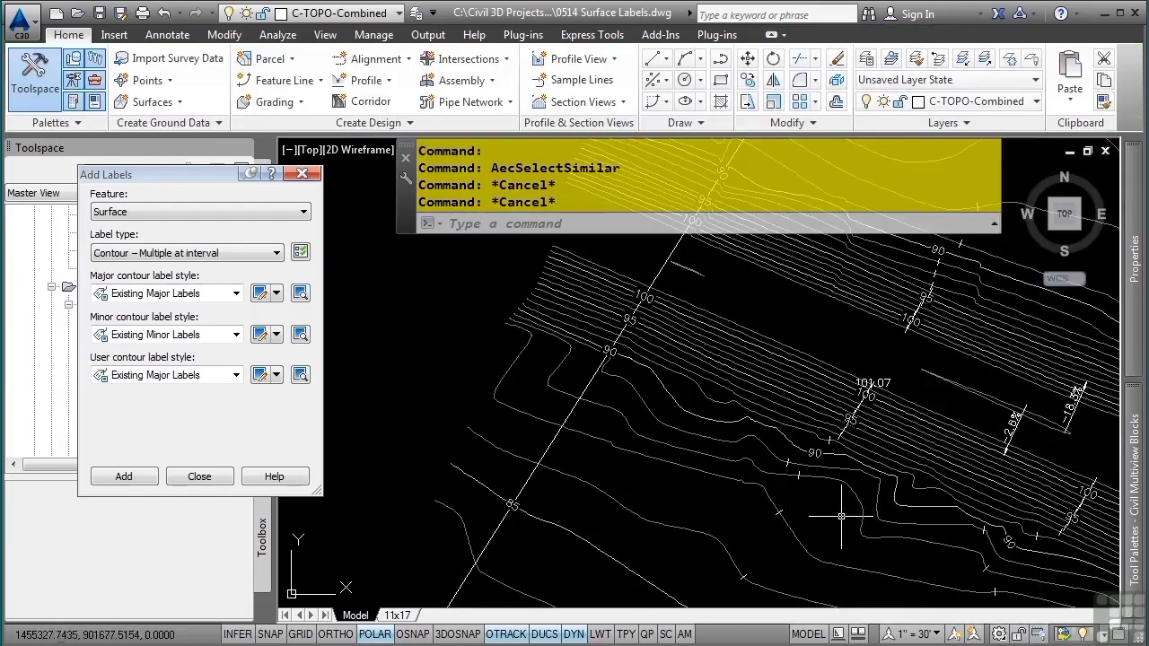
# Review the major contour labels southeastward along the embankment's southern slope.
pyautogui.moveTo(933, 543)
pyautogui.mouseDown(button='middle')
pyautogui.moveTo(833, 479)
pyautogui.moveTo(662, 405)
pyautogui.mouseUp(button='middle')
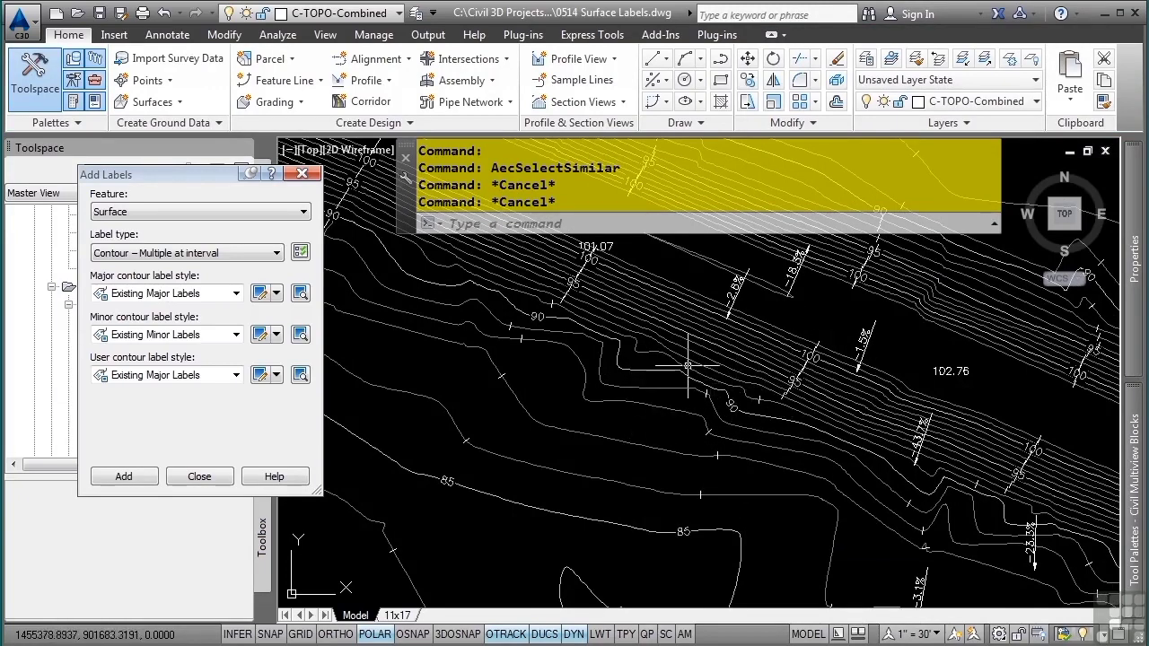
pyautogui.moveTo(811, 498); pyautogui.dragTo(685, 383, button='middle')
pyautogui.moveTo(859, 456); pyautogui.dragTo(624, 378, button='middle')
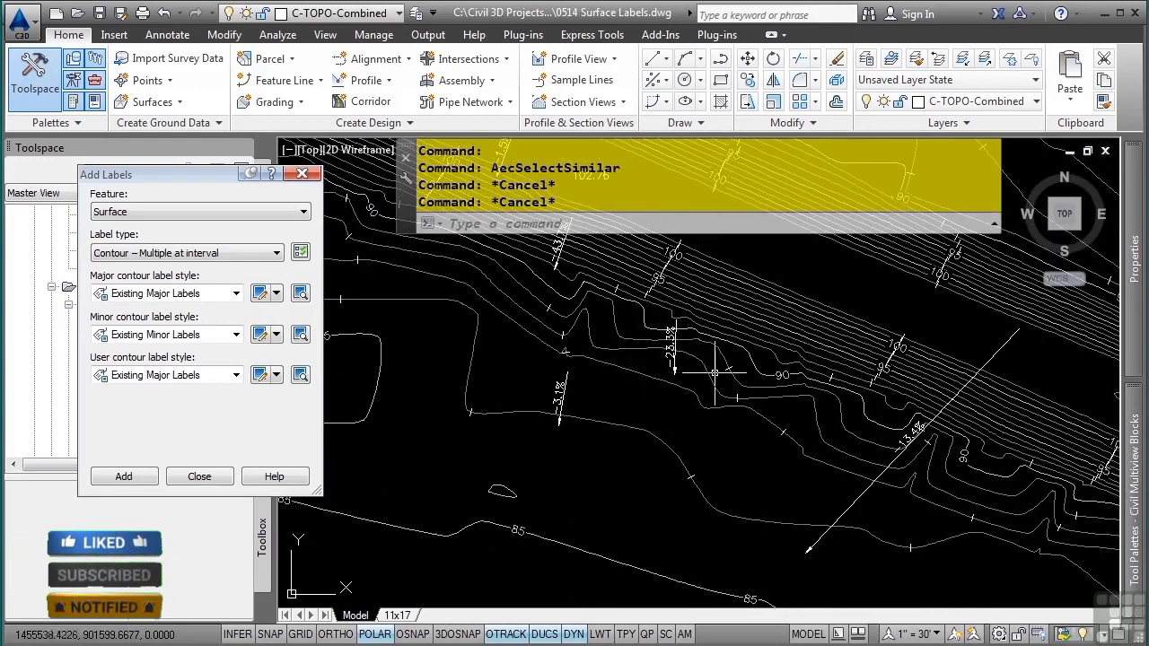
pyautogui.moveTo(846, 414)
pyautogui.mouseDown(button='middle')
pyautogui.moveTo(772, 419)
pyautogui.moveTo(563, 375)
pyautogui.mouseUp(button='middle')
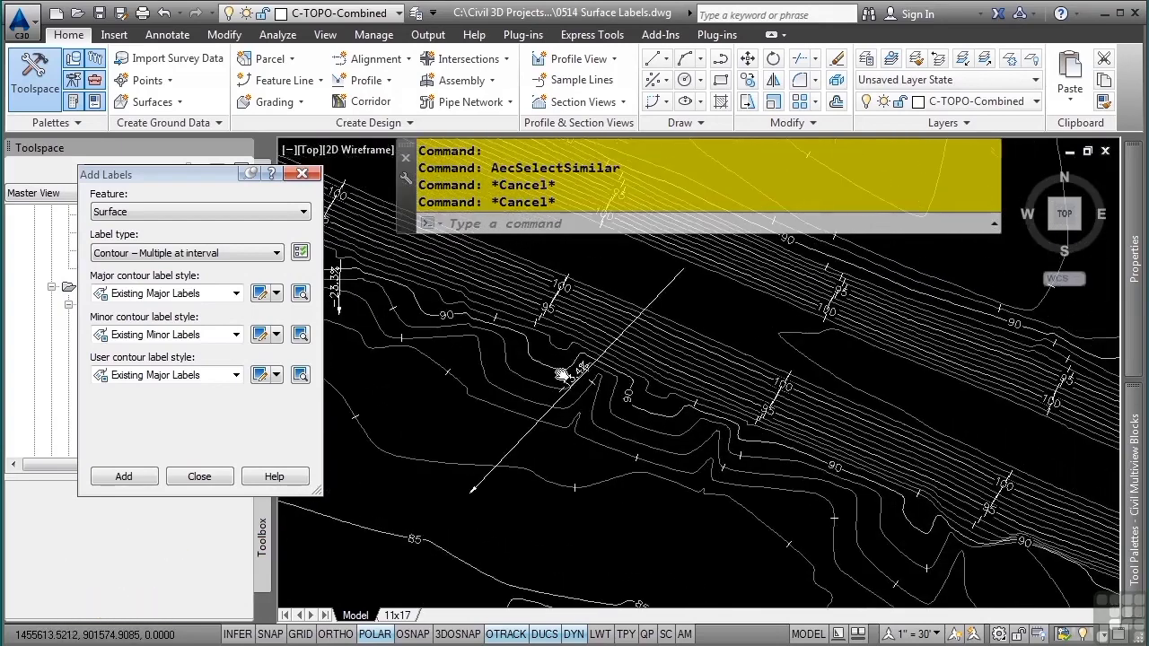